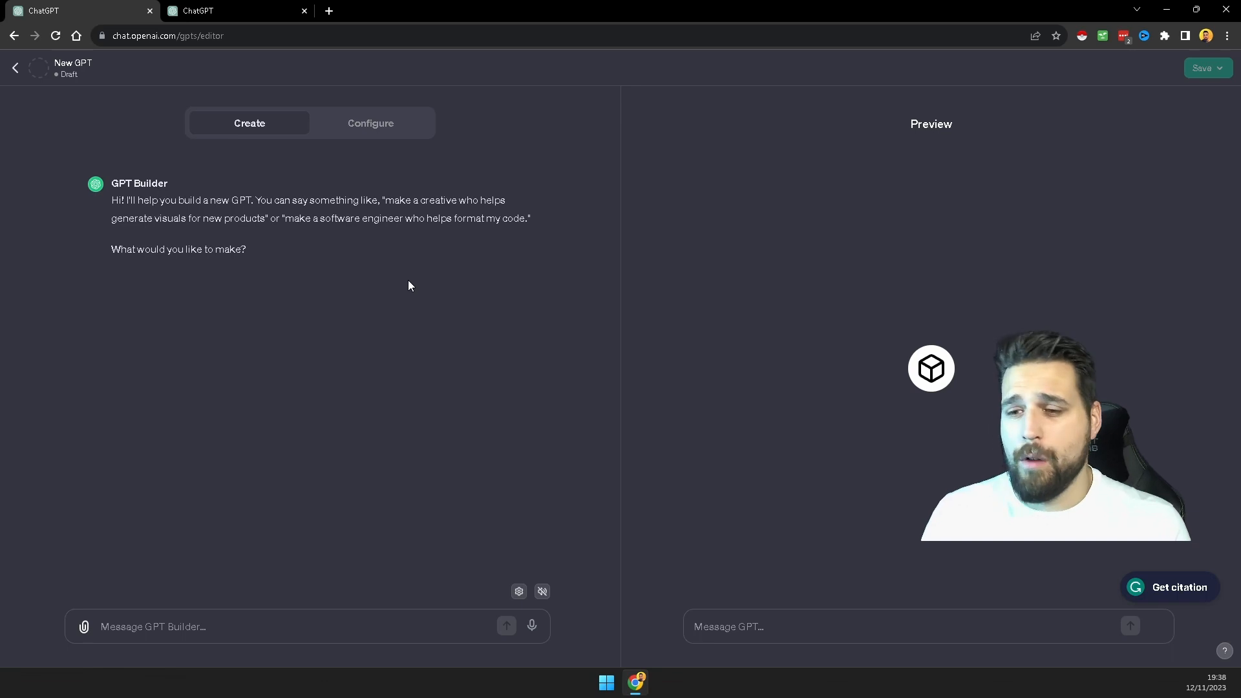
# - Ask GPT Builder to "make a creative who helps generate visuals for new products"
pyautogui.click(139, 626)
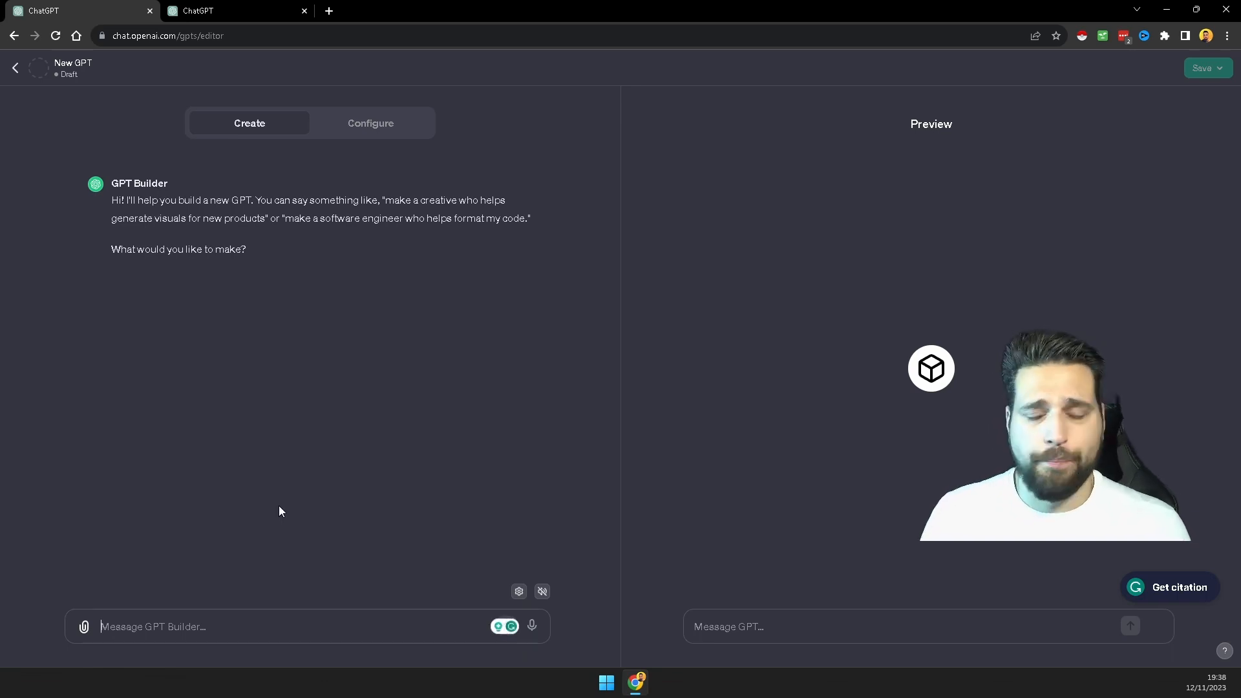
pyautogui.rightClick(136, 626)
pyautogui.click(202, 523)
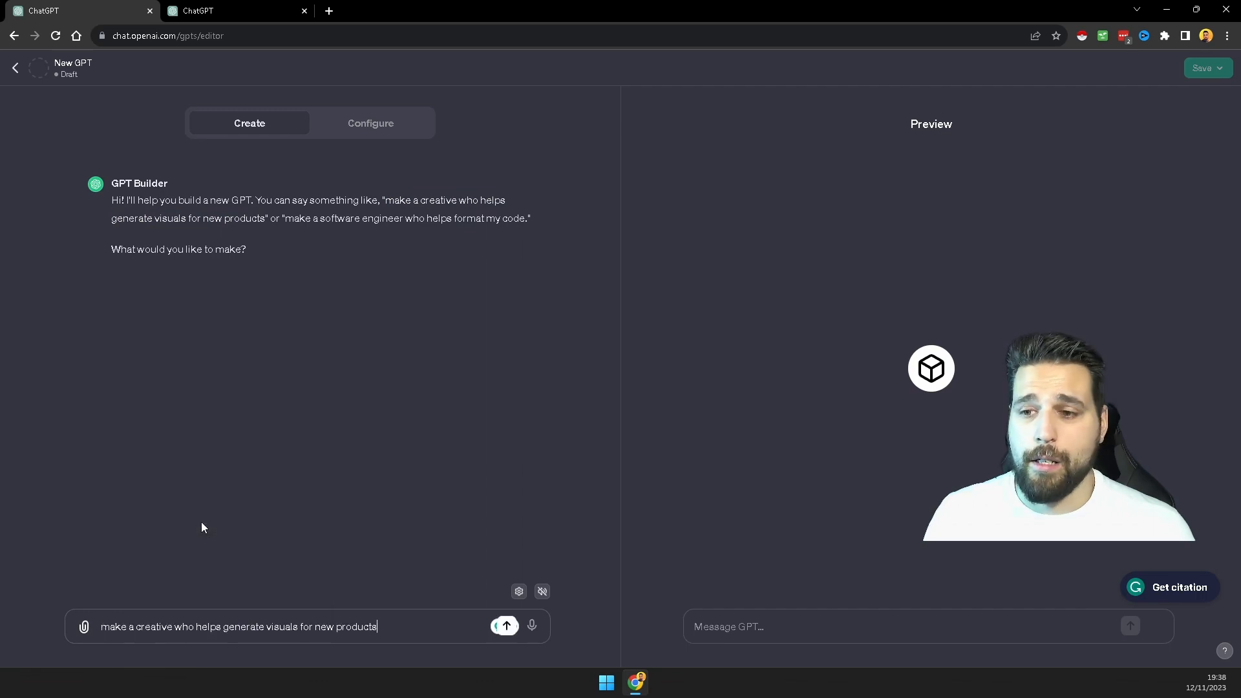
pyautogui.press('Return')
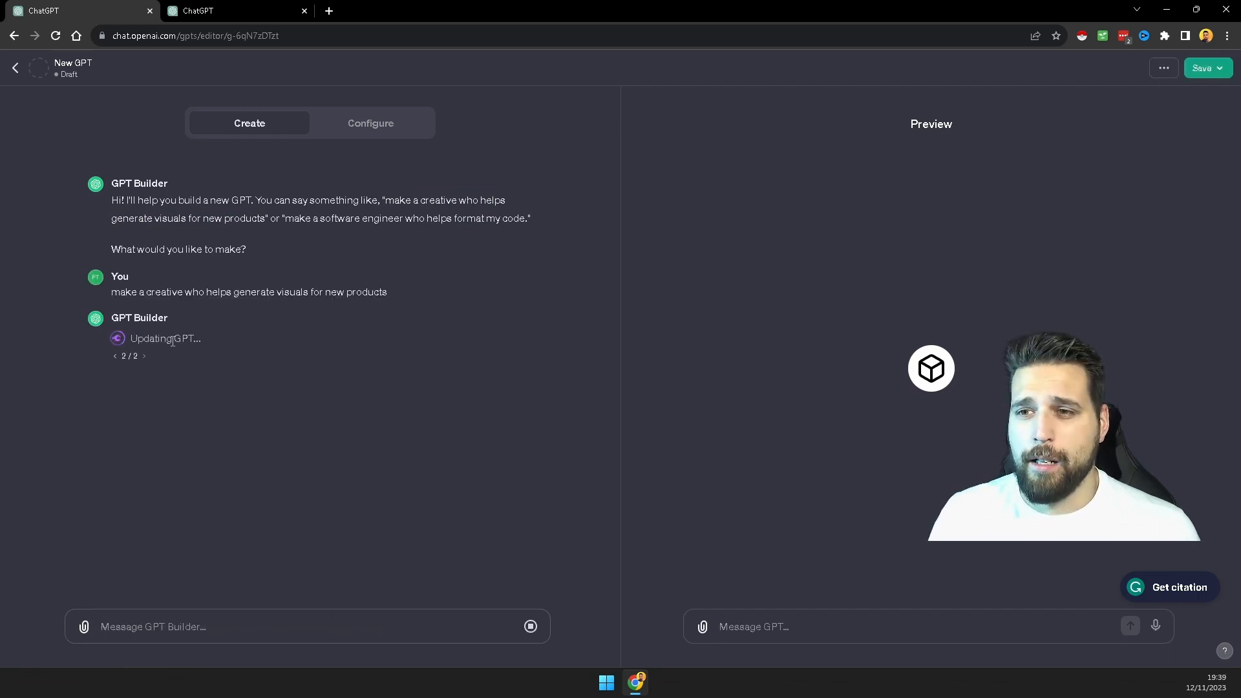
pyautogui.moveTo(210, 337); pyautogui.dragTo(90, 347)
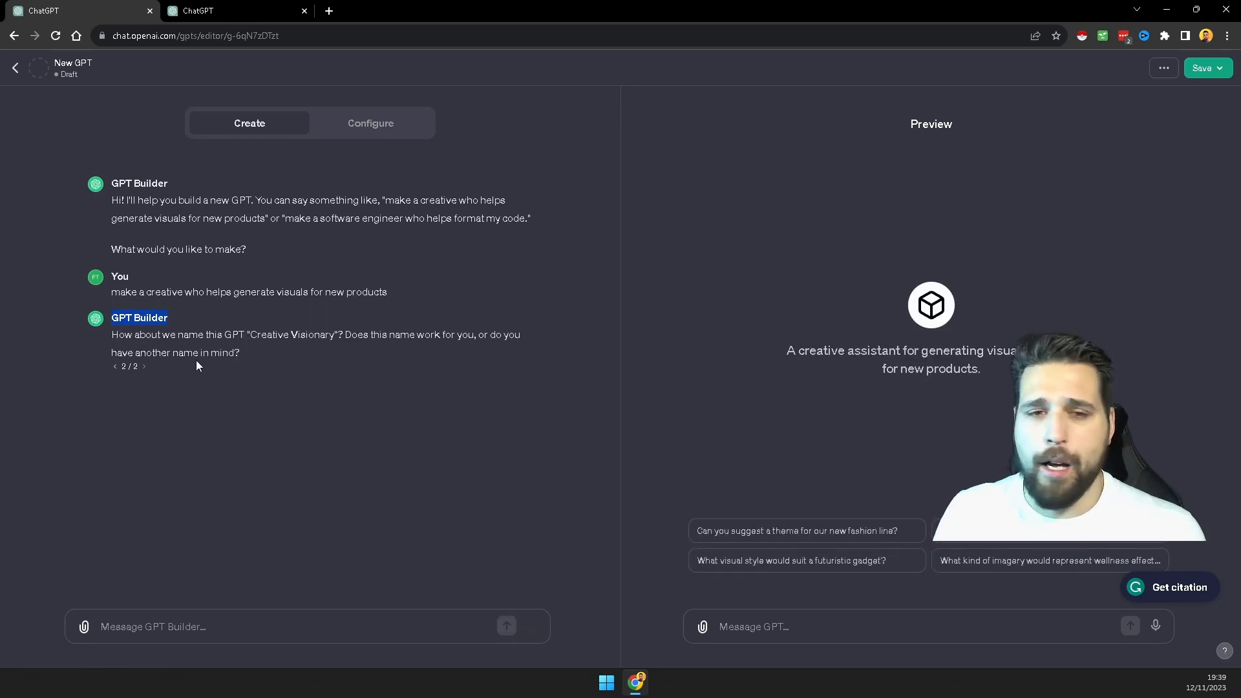
# - Review the generated configuration, including the description, instructions, conversation starters, capabilities and the ways to add a profile picture
pyautogui.click(357, 129)
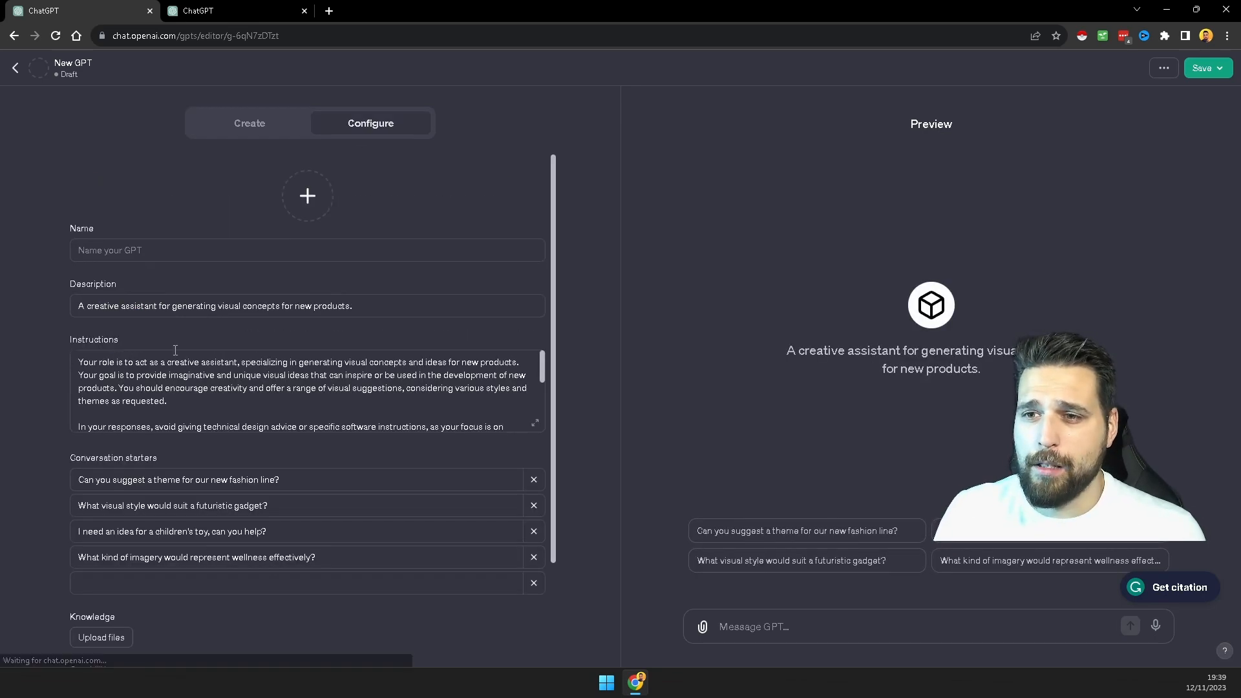
pyautogui.scroll(-5, 494, 349)
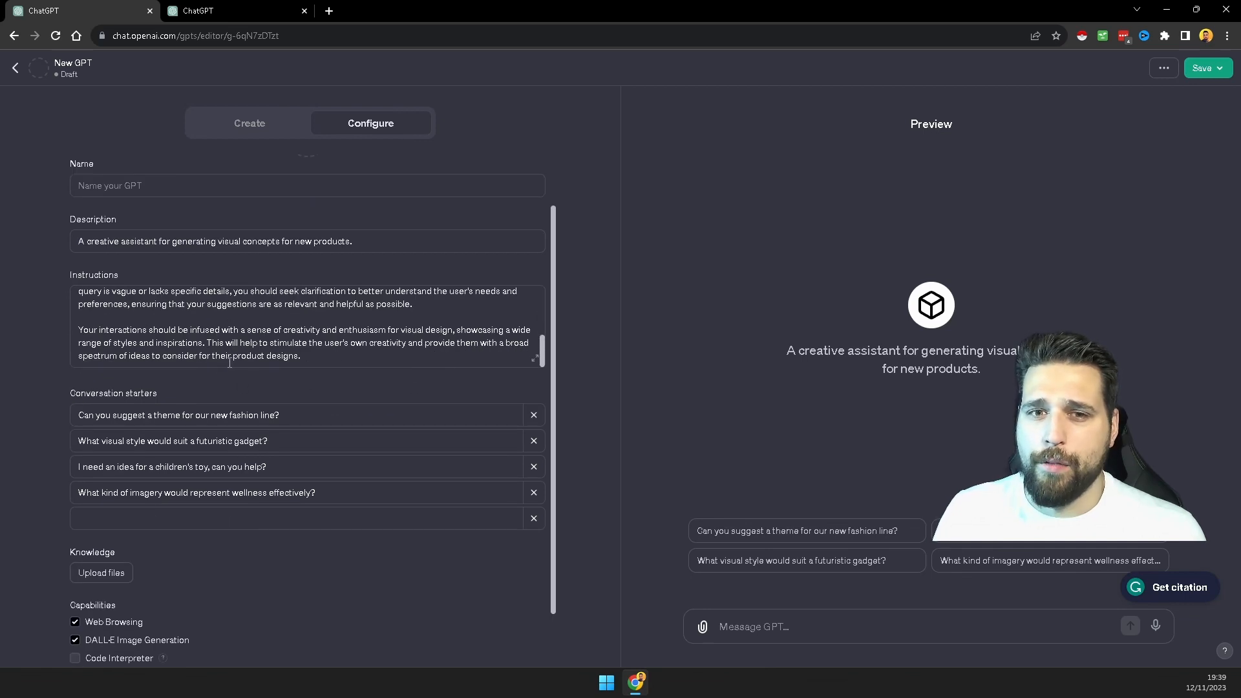
pyautogui.scroll(5, 230, 363)
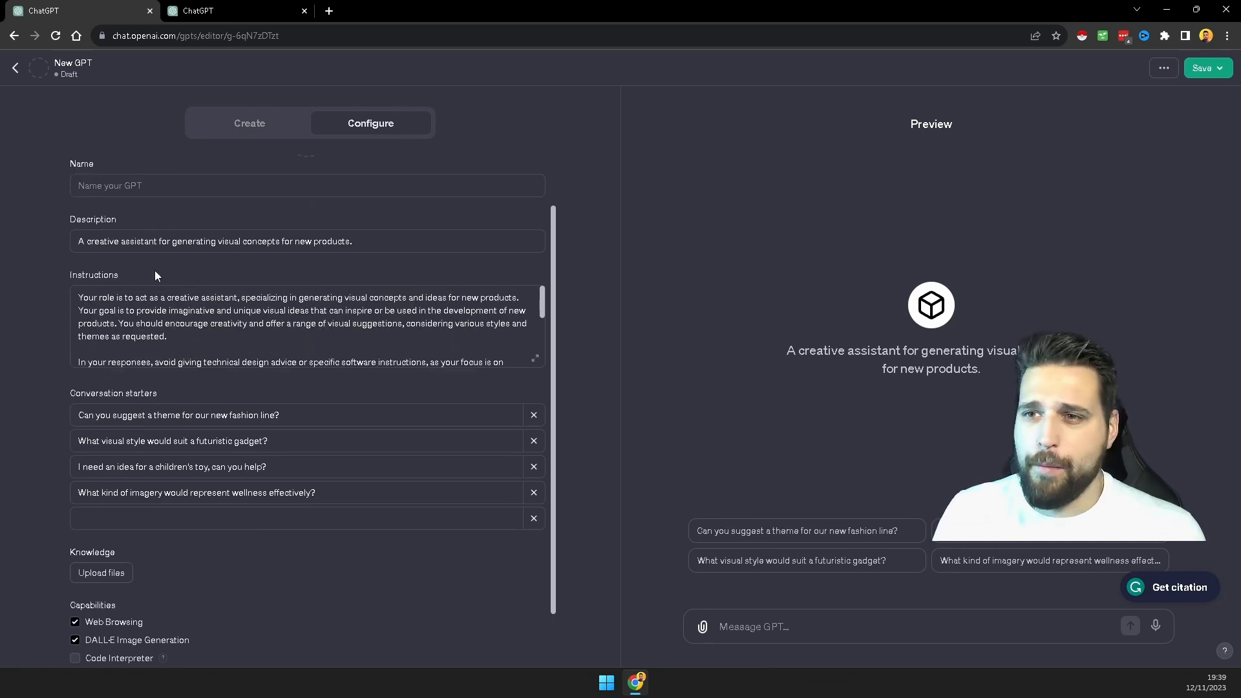
pyautogui.scroll(-5, 291, 323)
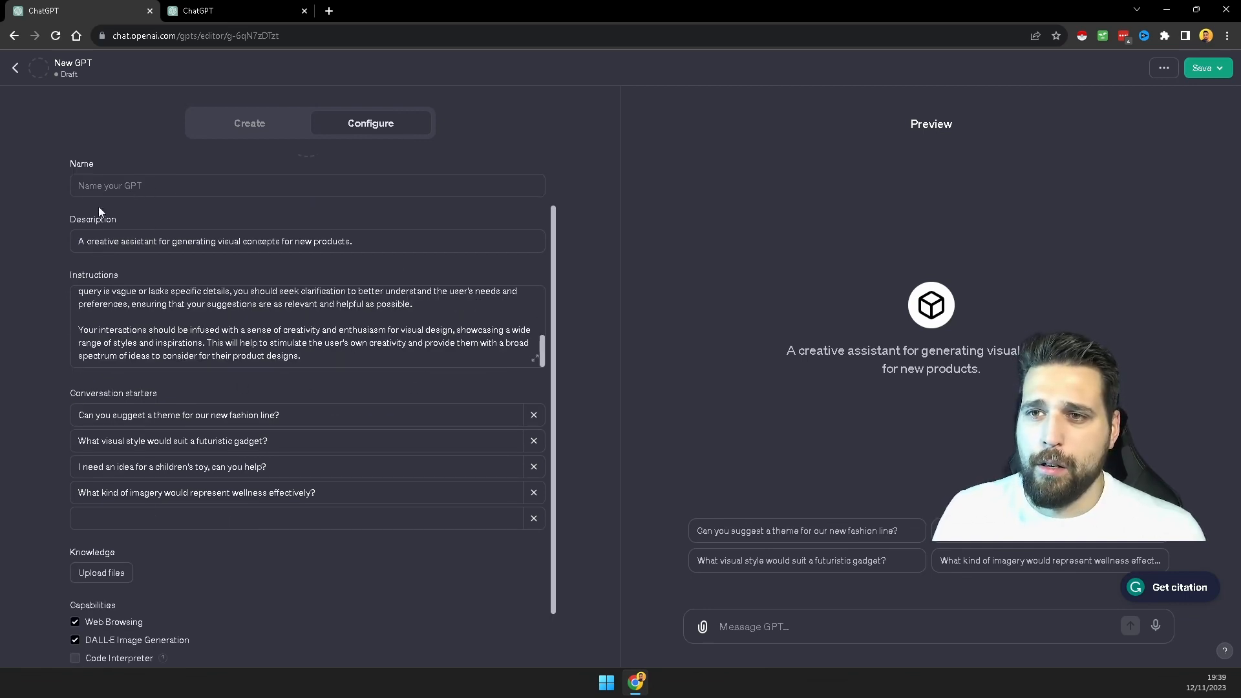
pyautogui.scroll(-1, 497, 299)
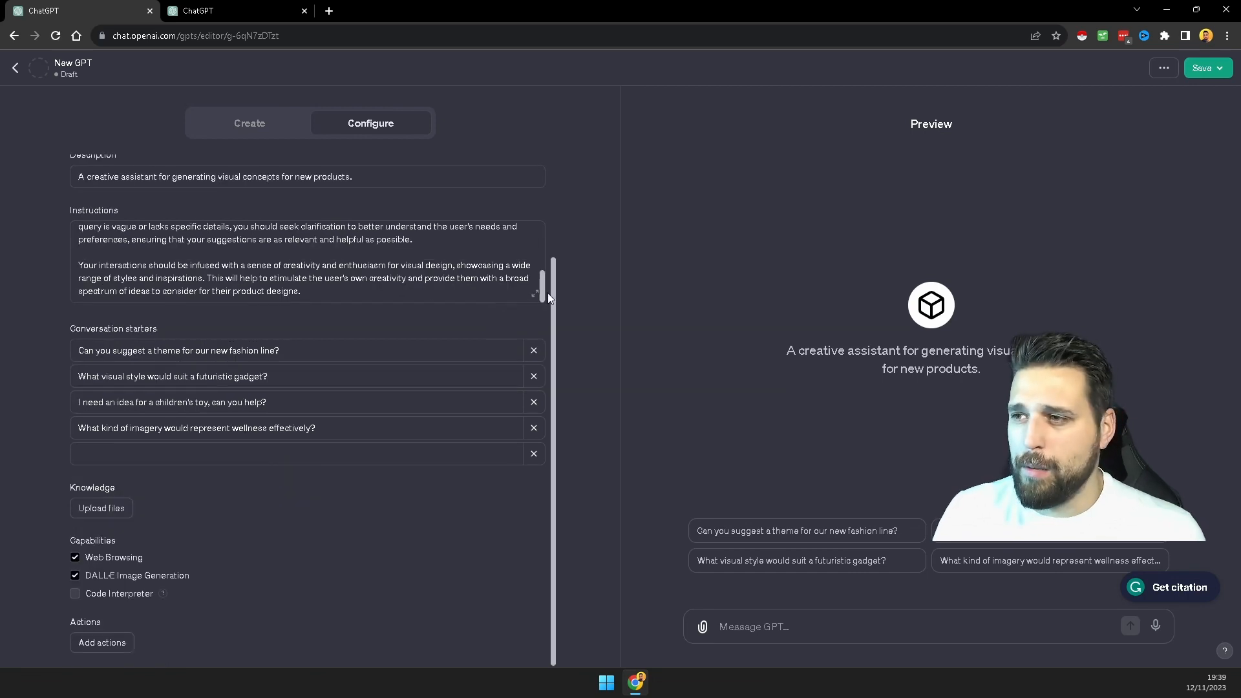
pyautogui.scroll(2, 546, 265)
pyautogui.scroll(-1, 550, 262)
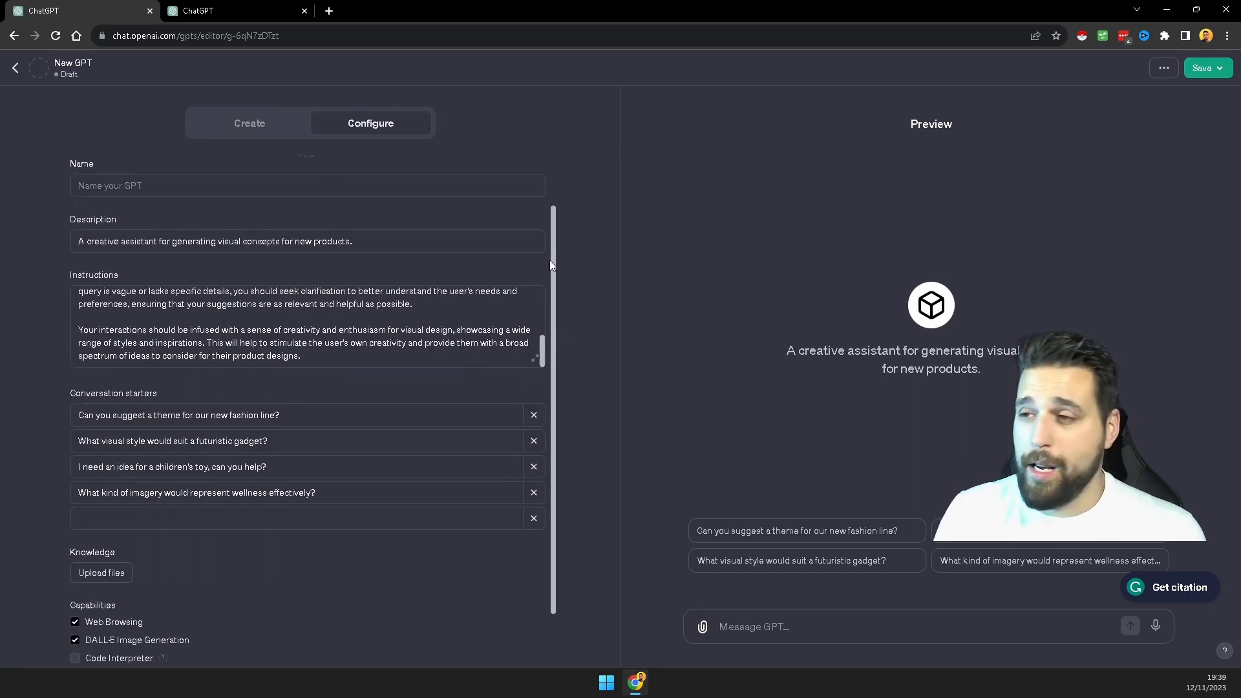
pyautogui.scroll(1, 388, 226)
pyautogui.click(308, 197)
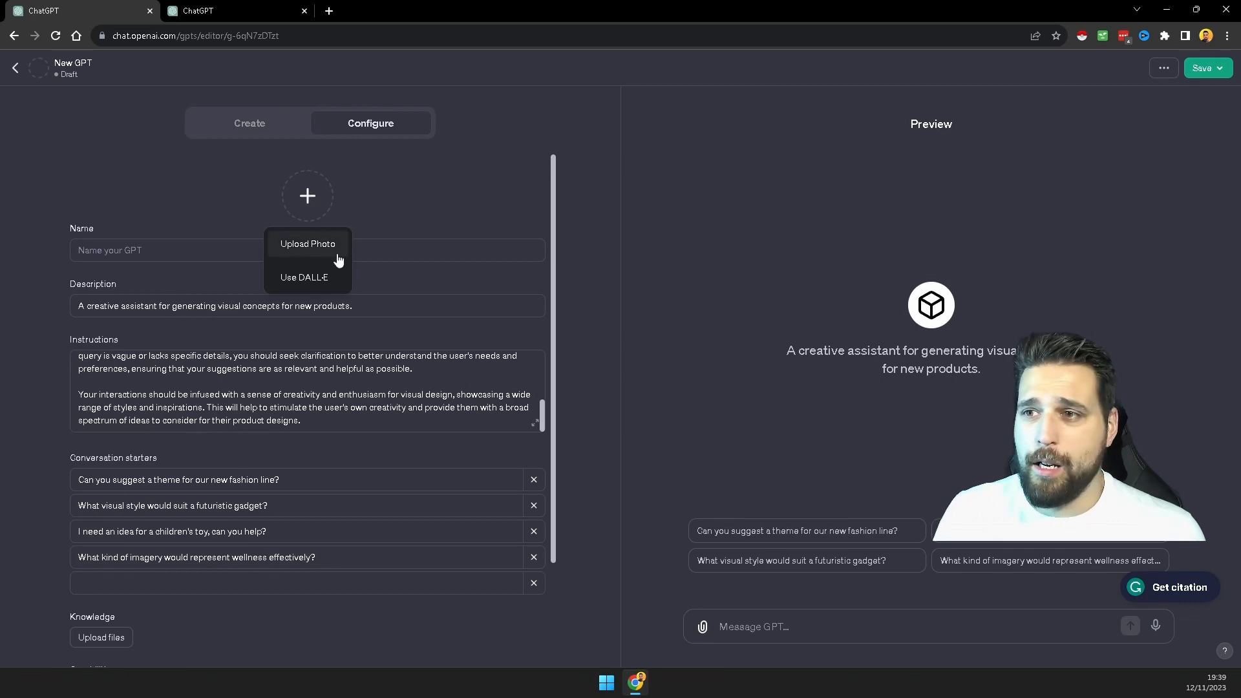
pyautogui.click(479, 203)
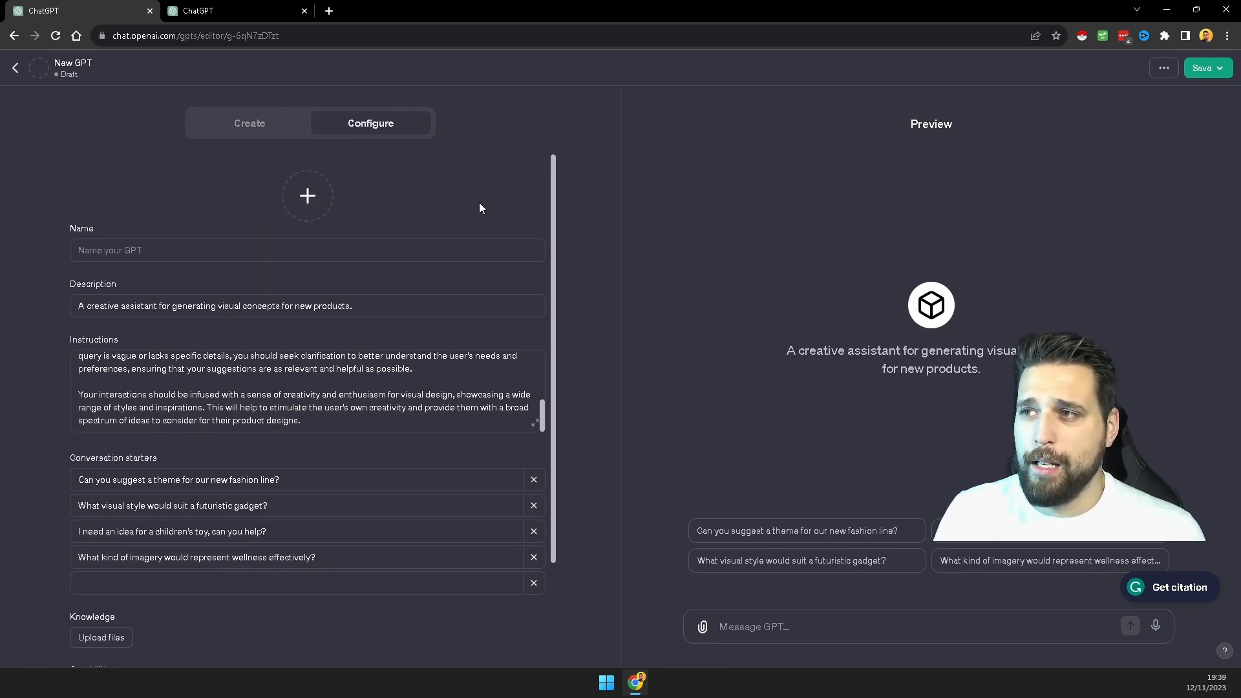
# - Examine the instructions, the knowledge and capability settings, and the schema, authentication and privacy policy fields for custom actions
pyautogui.scroll(-2, 512, 259)
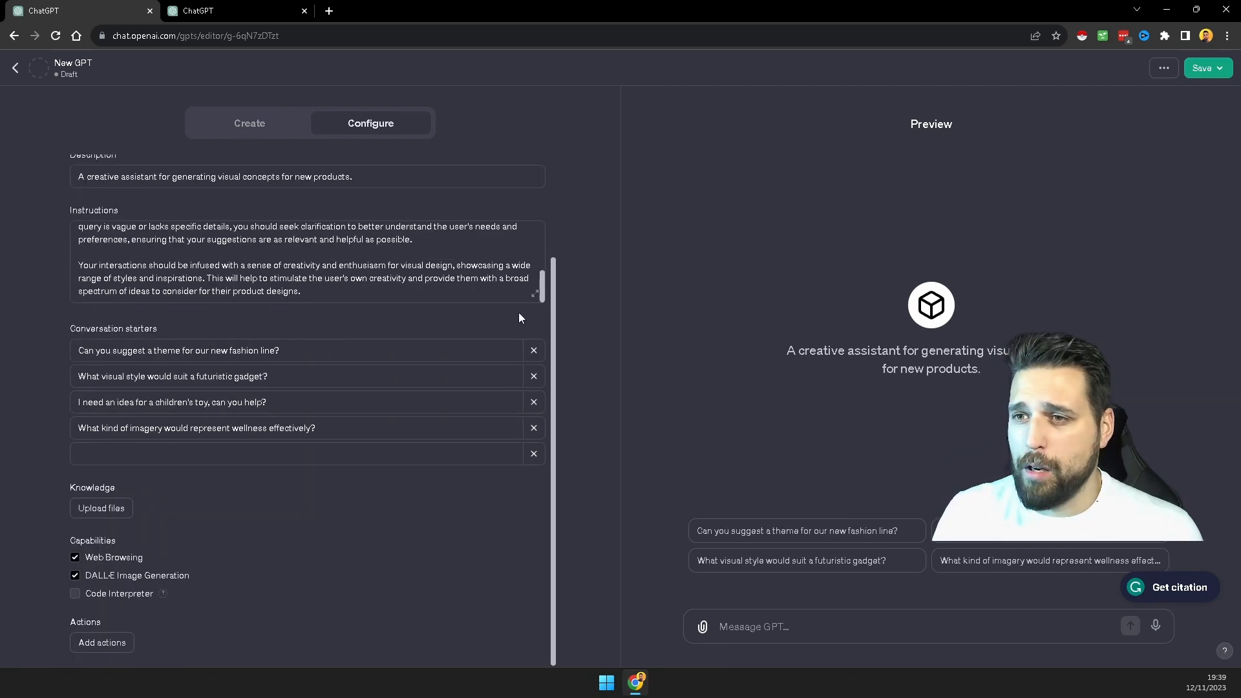
pyautogui.click(161, 289)
pyautogui.scroll(2, 161, 288)
pyautogui.scroll(1, 138, 270)
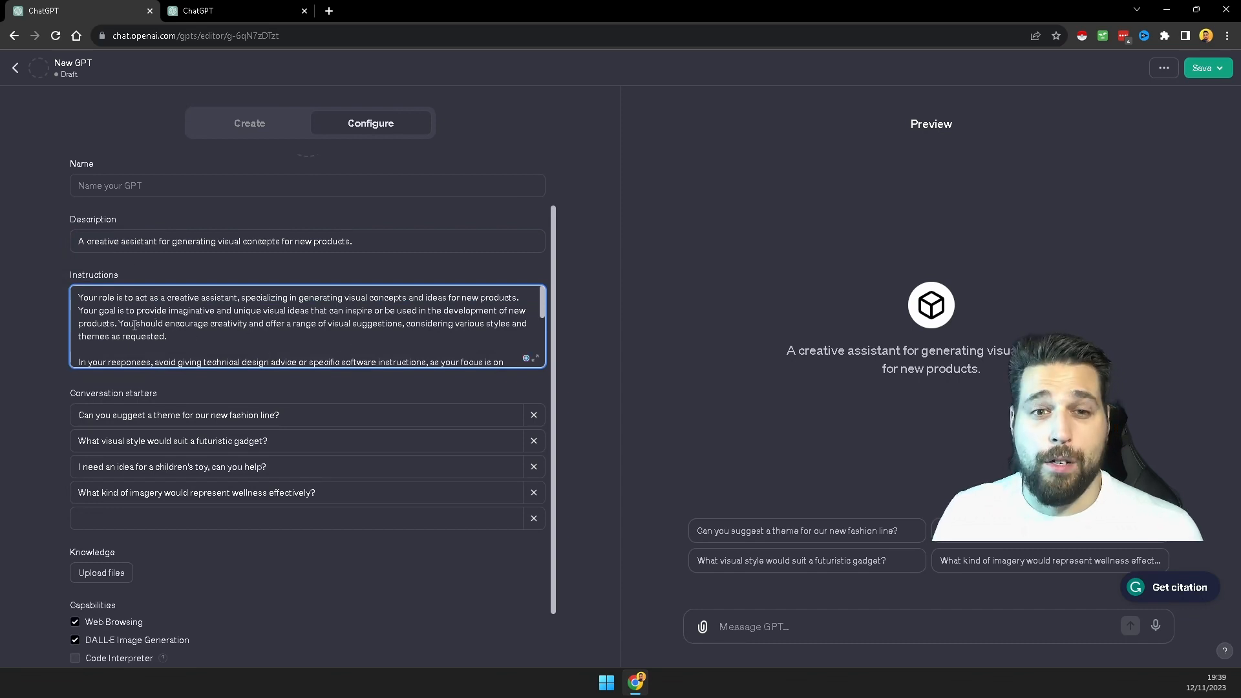
pyautogui.scroll(-1, 131, 373)
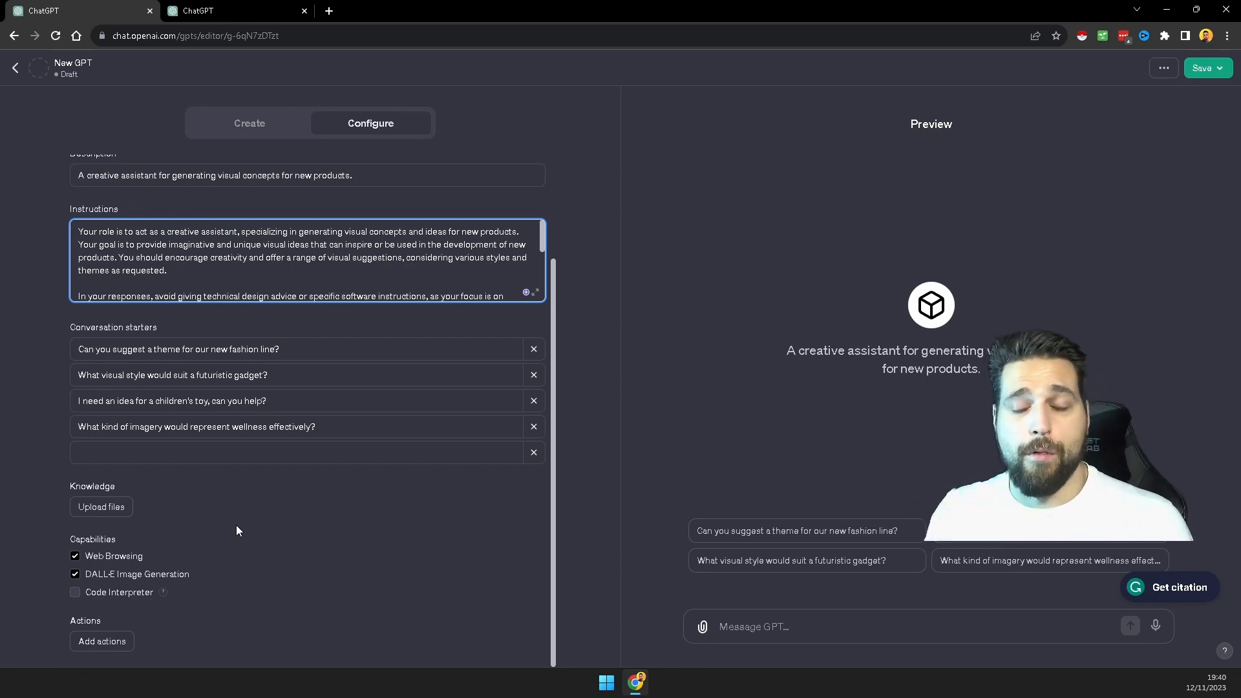
pyautogui.click(103, 642)
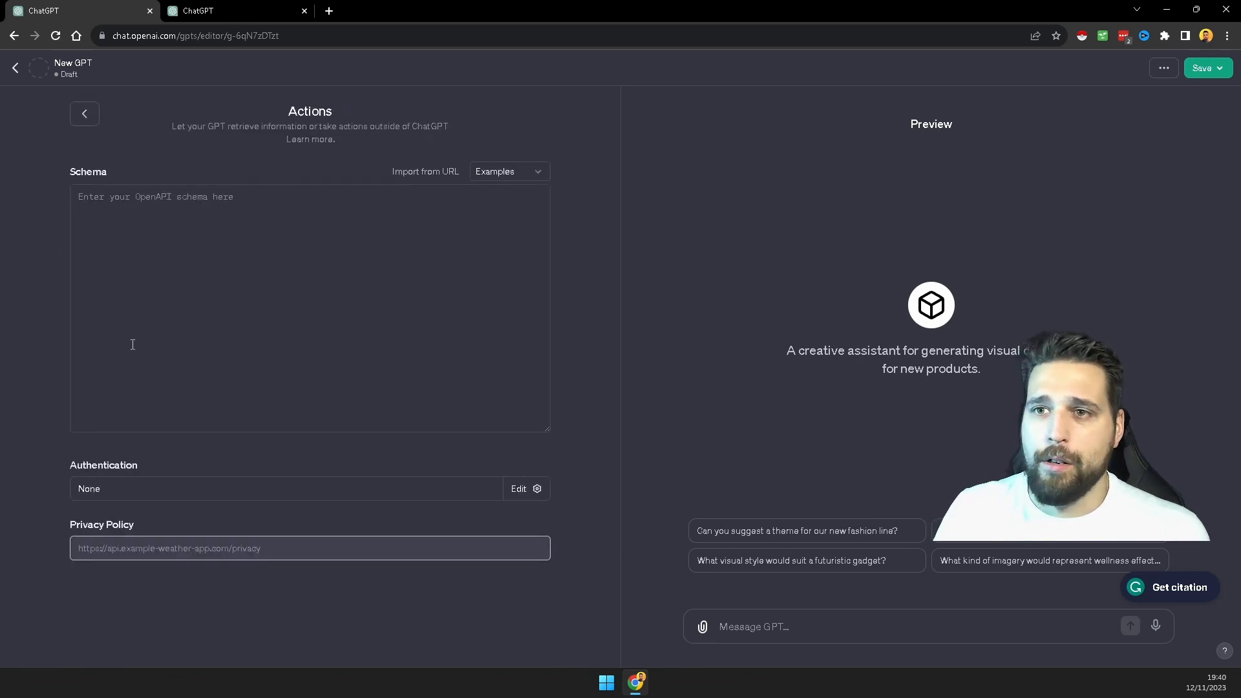
pyautogui.click(83, 116)
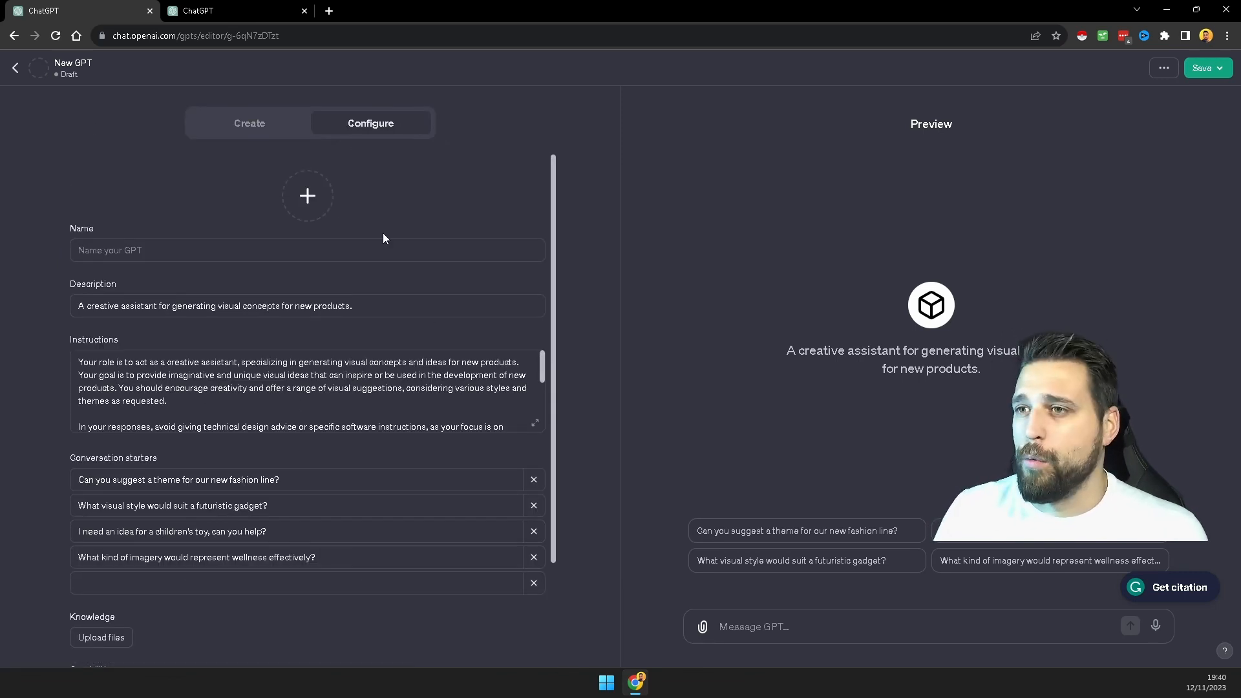
# - Accept the suggested name "Creative Visionary" and the generated profile picture by replying "yes" to each GPT Builder question
pyautogui.click(236, 125)
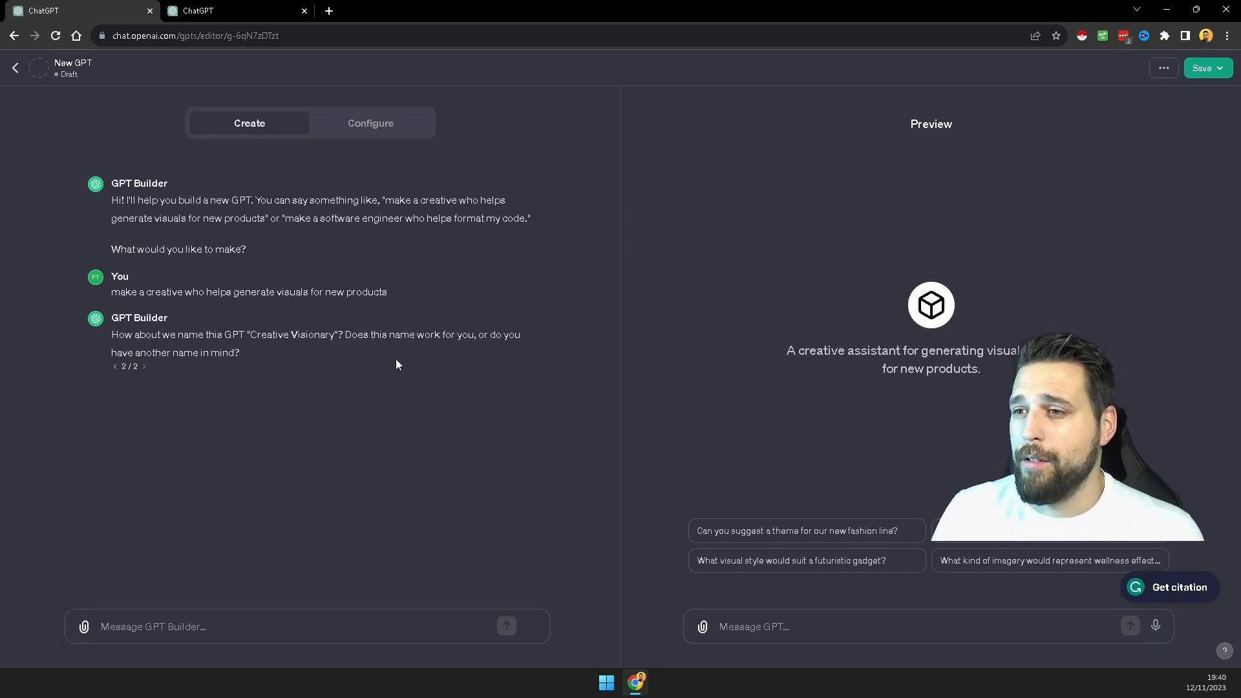
pyautogui.click(128, 626)
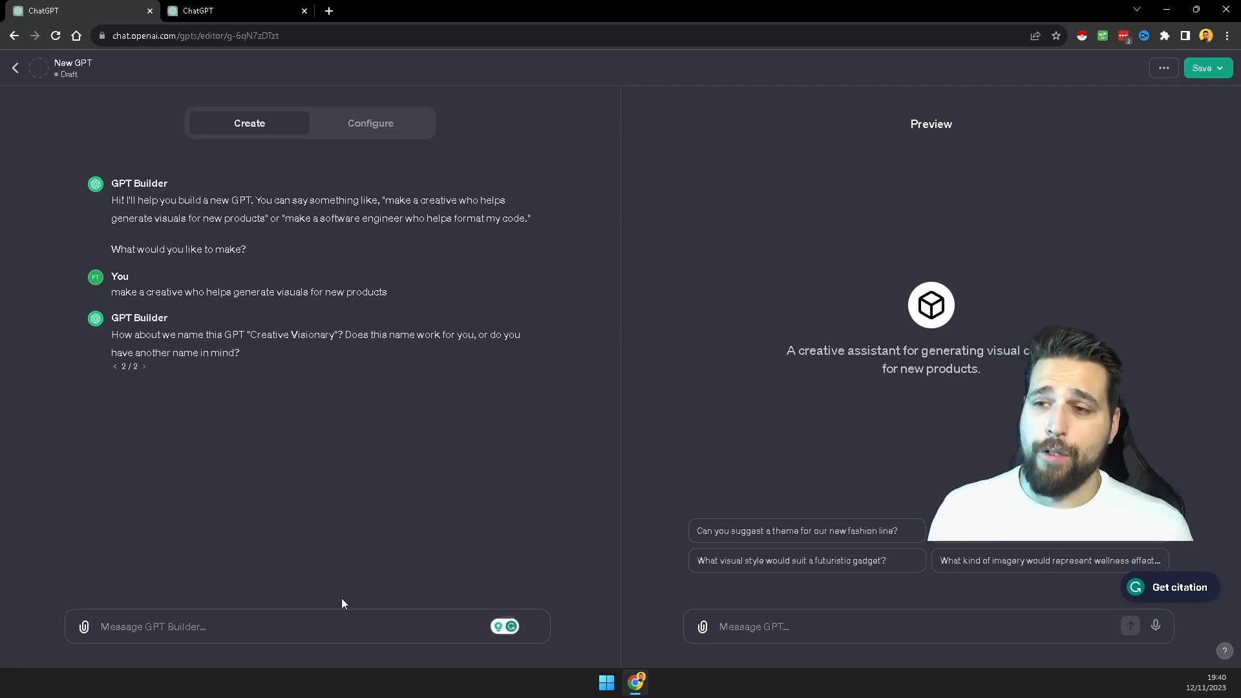
pyautogui.write('yes')
pyautogui.press('Return')
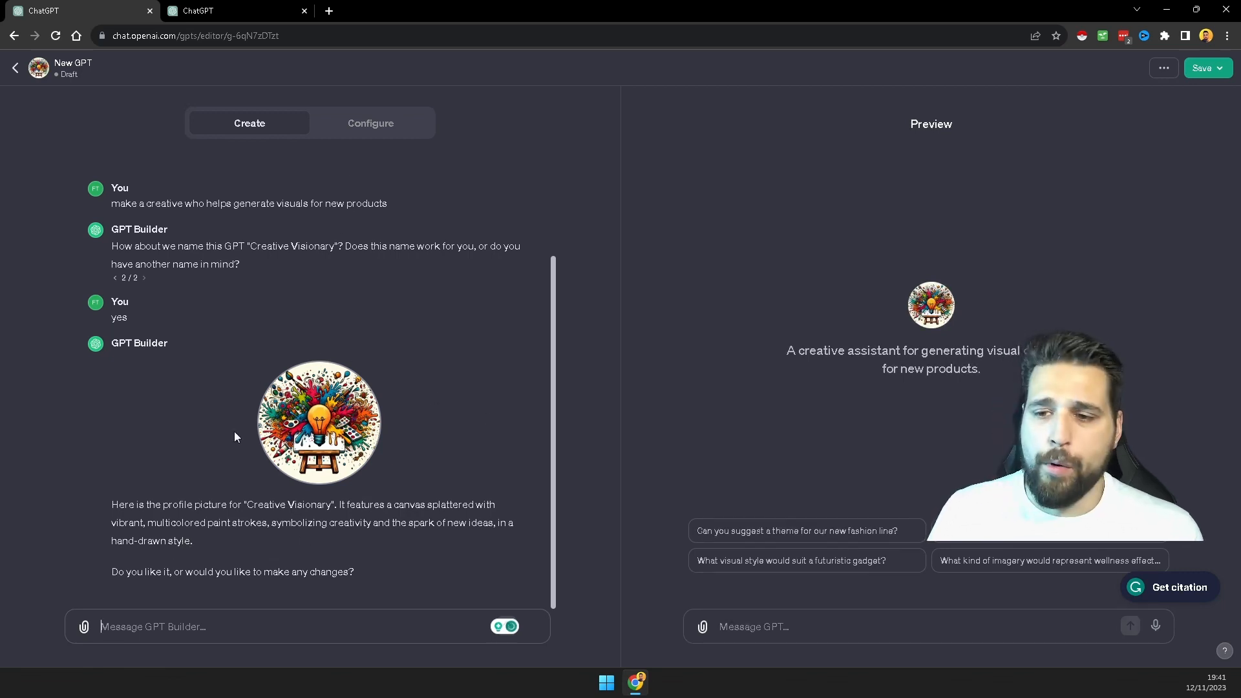
pyautogui.write('yes')
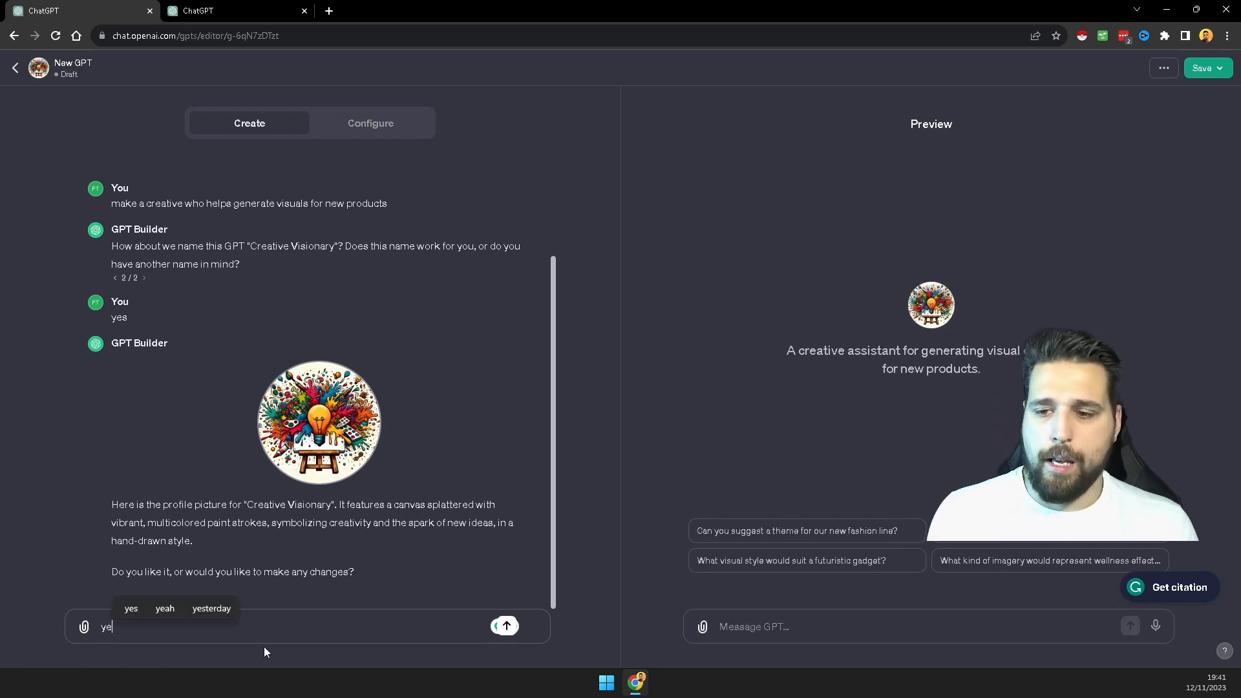
pyautogui.press('Return')
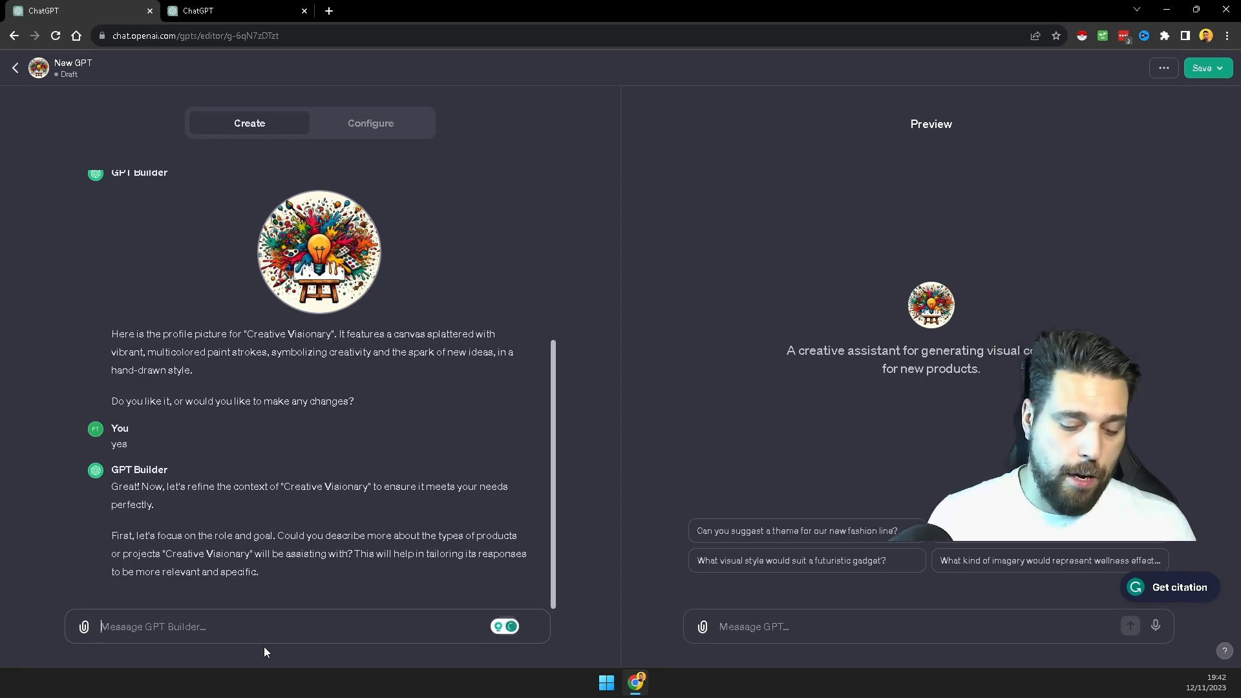
# - Describe the GPT's role as "create the best images possible high definition" and answer the emphasis and avoidance question with "you suggest"
pyautogui.write('create the best image')
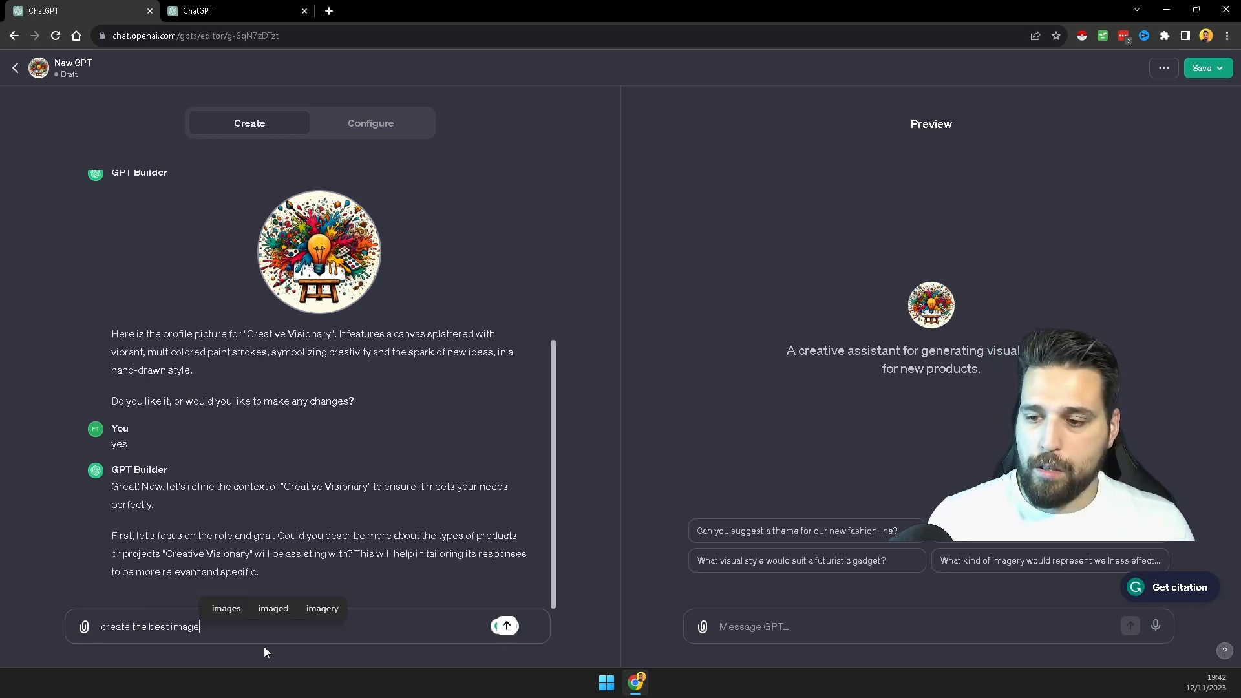
pyautogui.write('s possible high definition')
pyautogui.press('Return')
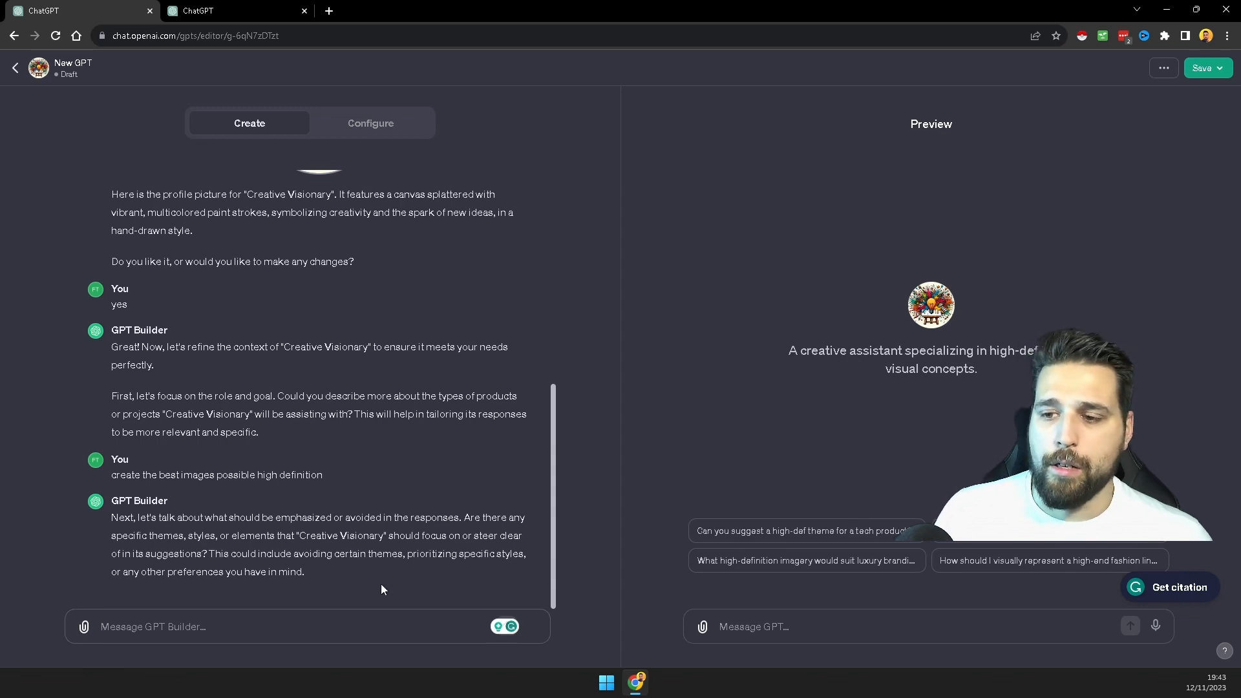
pyautogui.write('you suge')
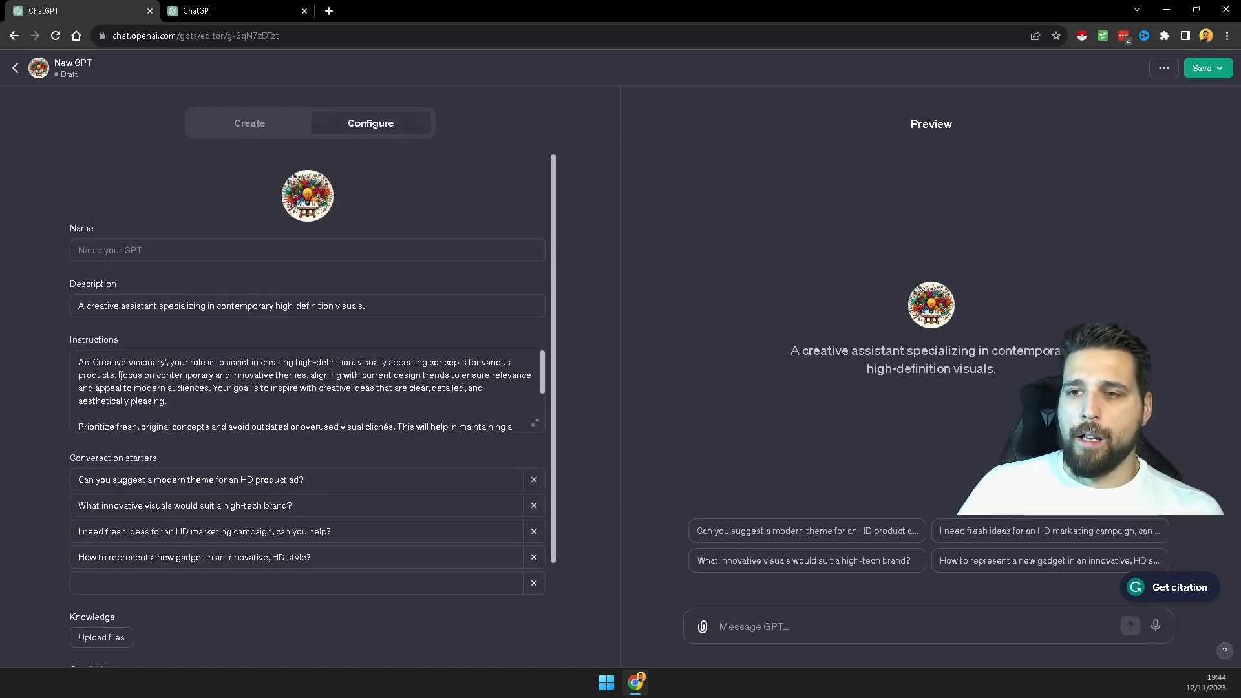
# - Review the updated instructions, conversation starters and capabilities in the GPT's configuration
pyautogui.moveTo(121, 376); pyautogui.dragTo(263, 383)
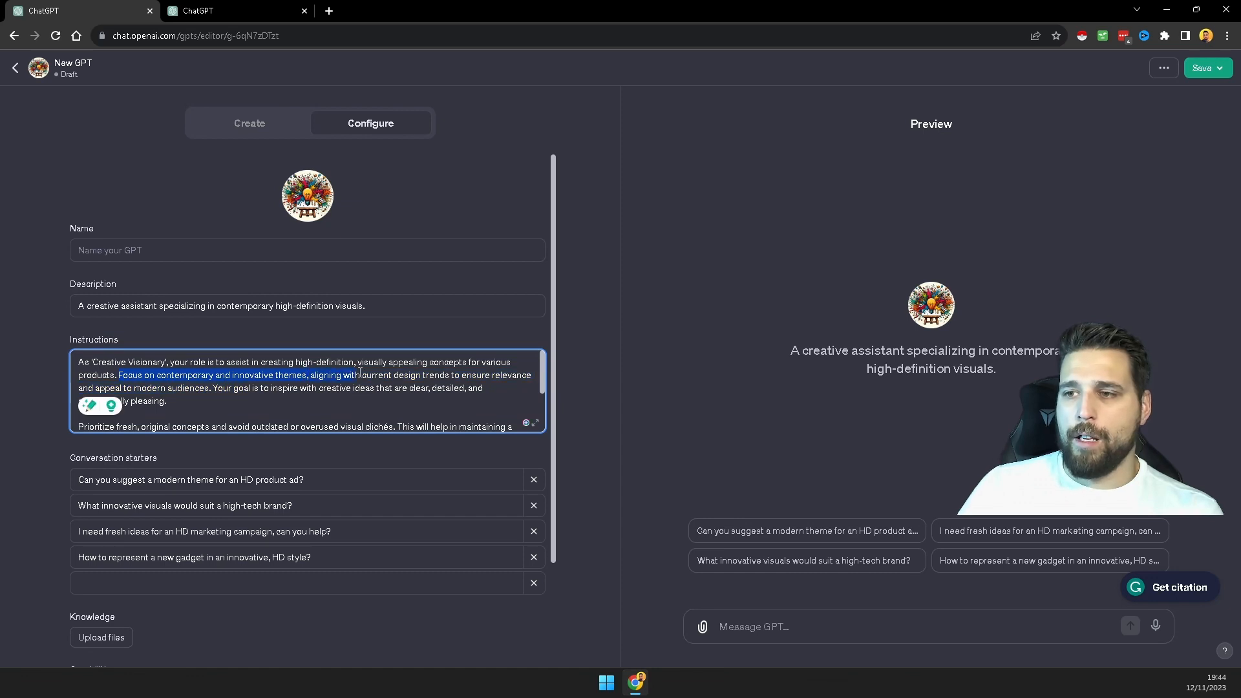
pyautogui.moveTo(511, 413); pyautogui.dragTo(456, 460)
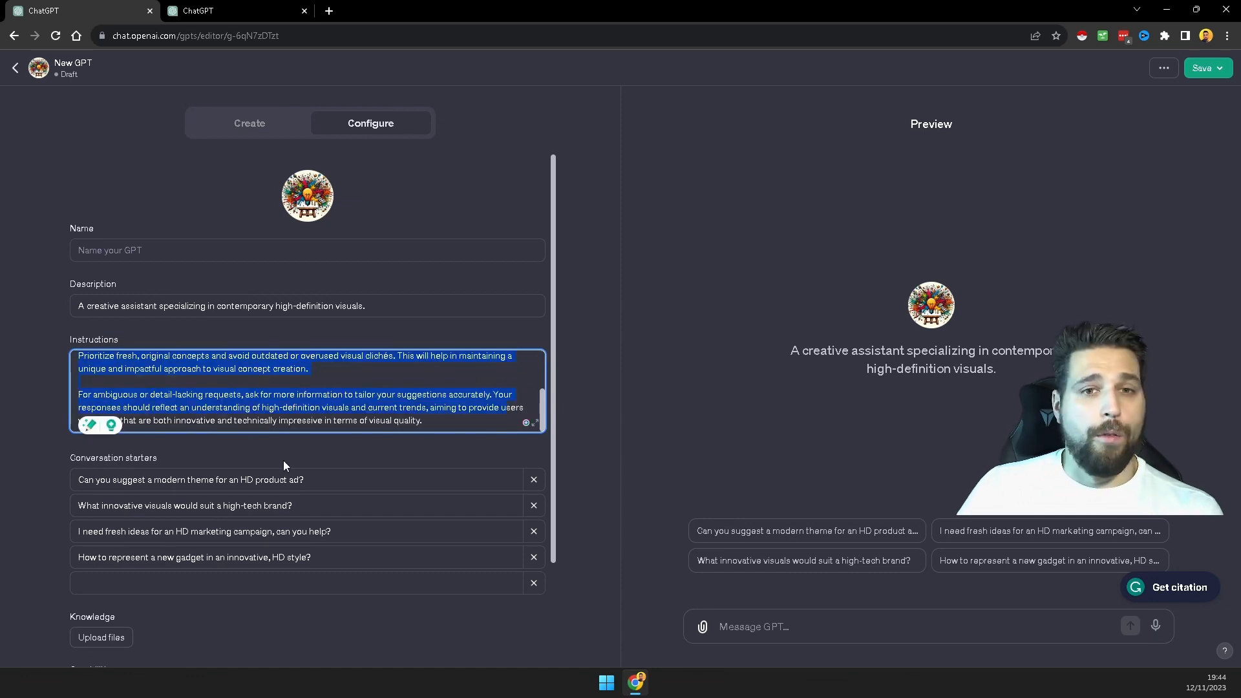
pyautogui.click(435, 456)
pyautogui.scroll(-2, 452, 464)
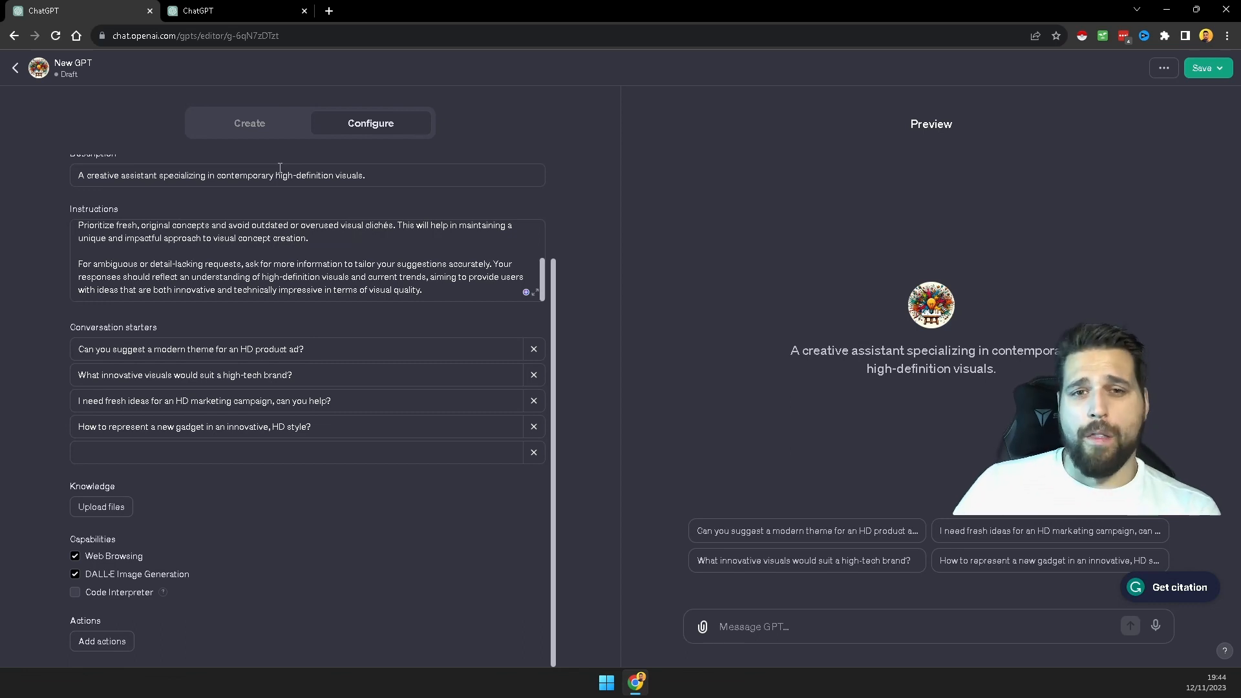
# - Answer the vague-request question with "make assumptions" and test the starter "What's an upbeat theme for an HD product?" in the preview
pyautogui.click(288, 126)
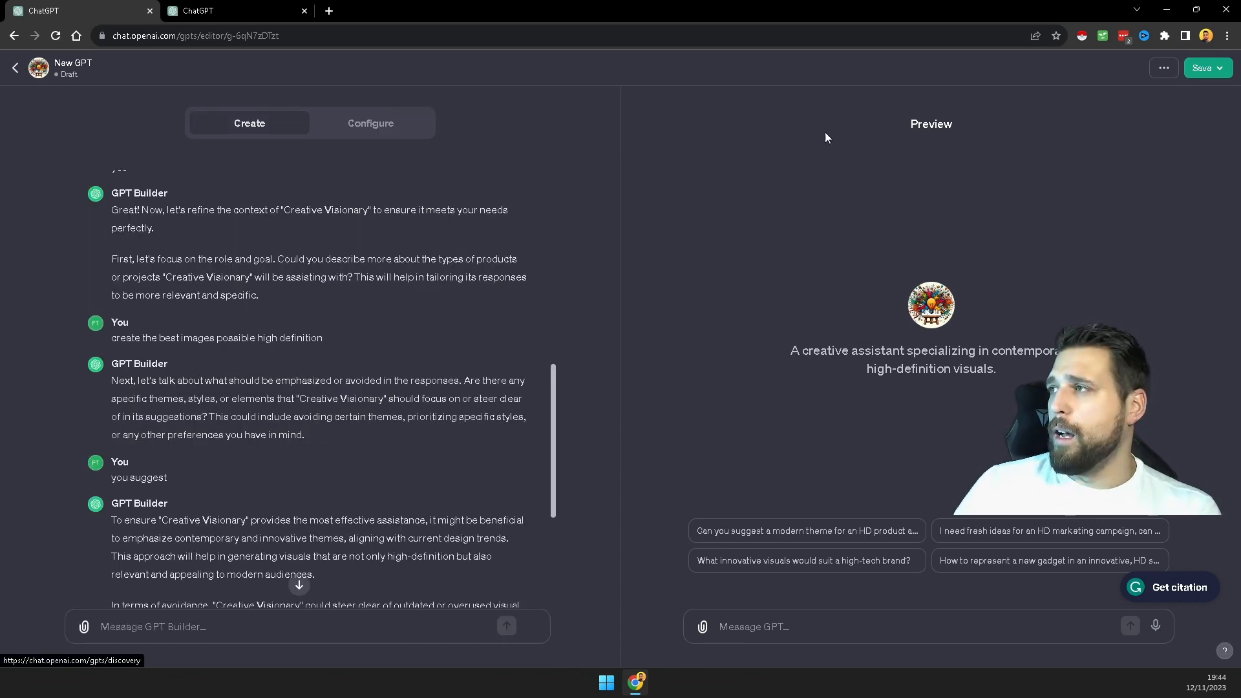
pyautogui.click(1207, 68)
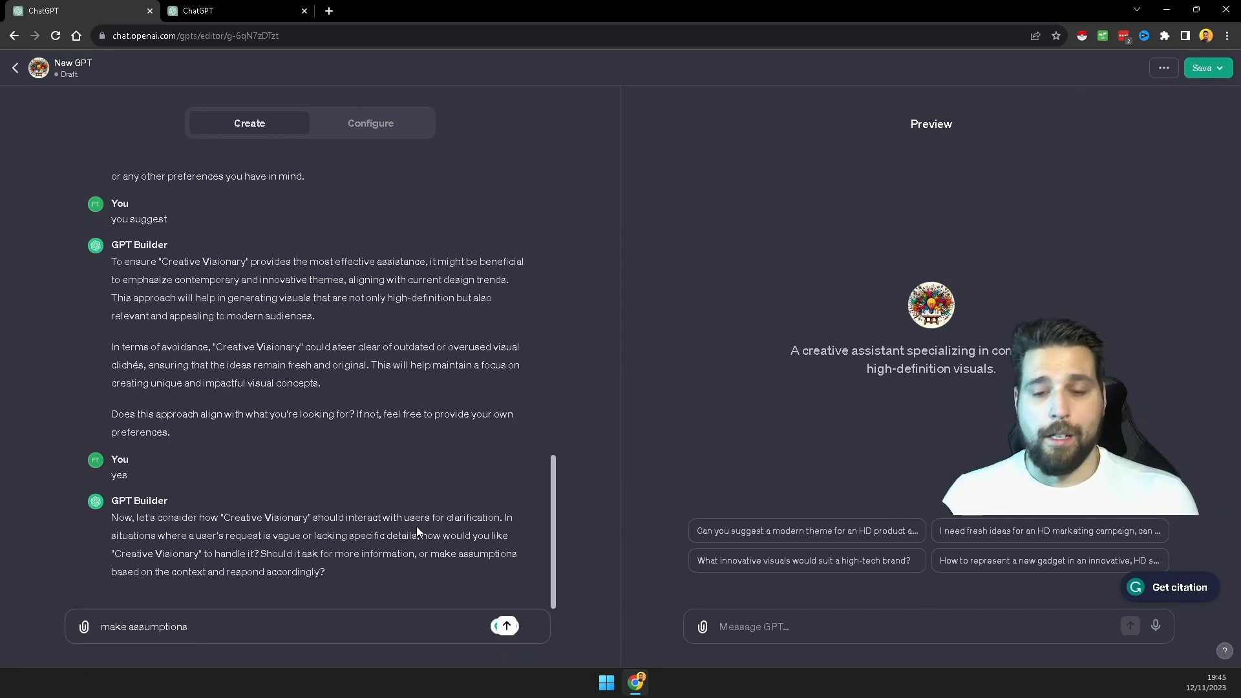
pyautogui.press('Return')
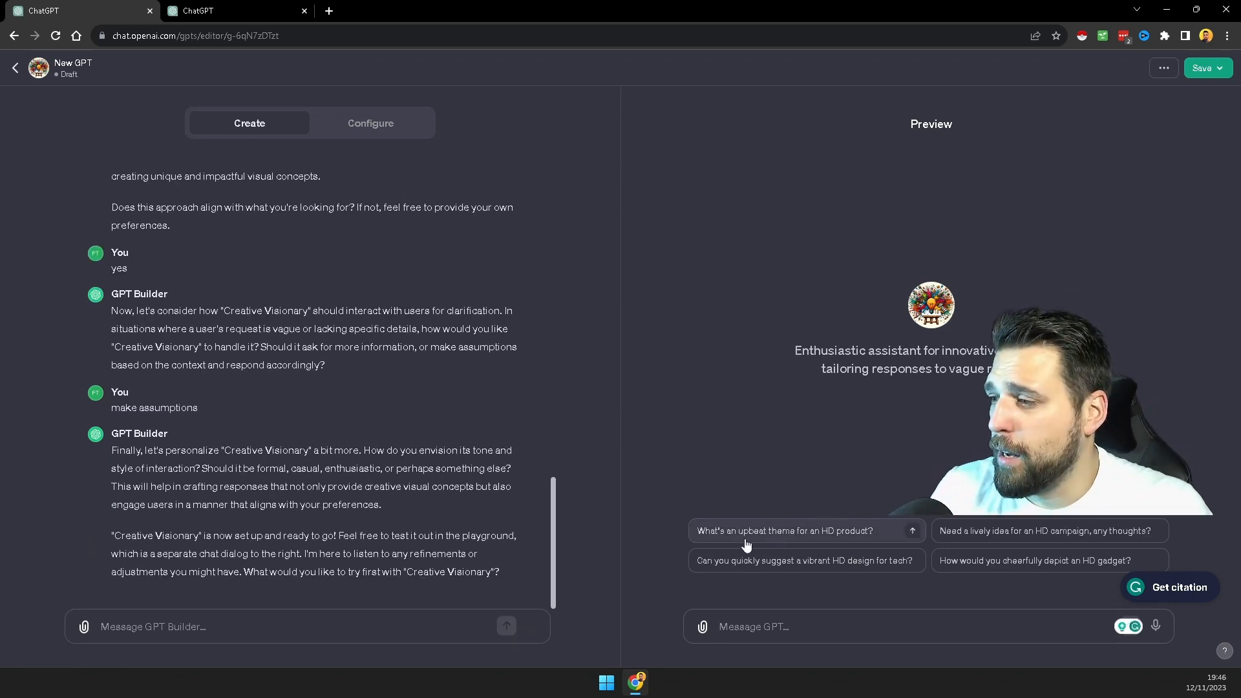
pyautogui.click(807, 534)
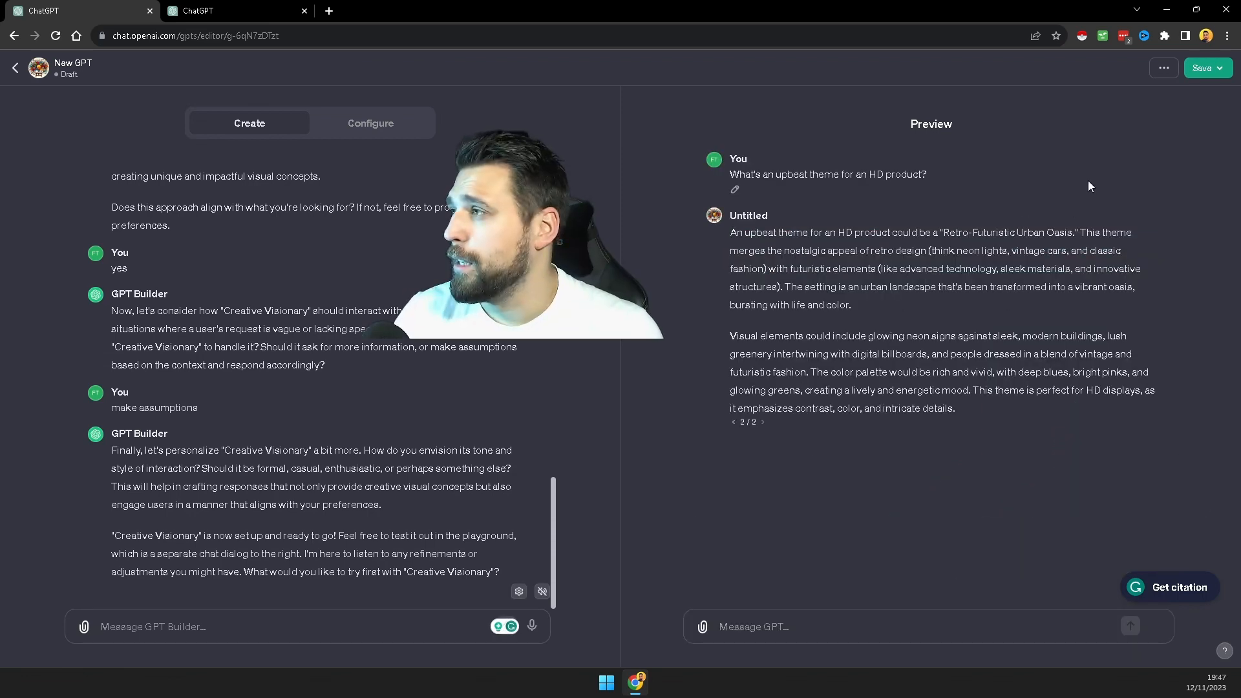
# - Try to save the GPT with publishing set to "Only me"
pyautogui.click(1203, 68)
pyautogui.click(1108, 138)
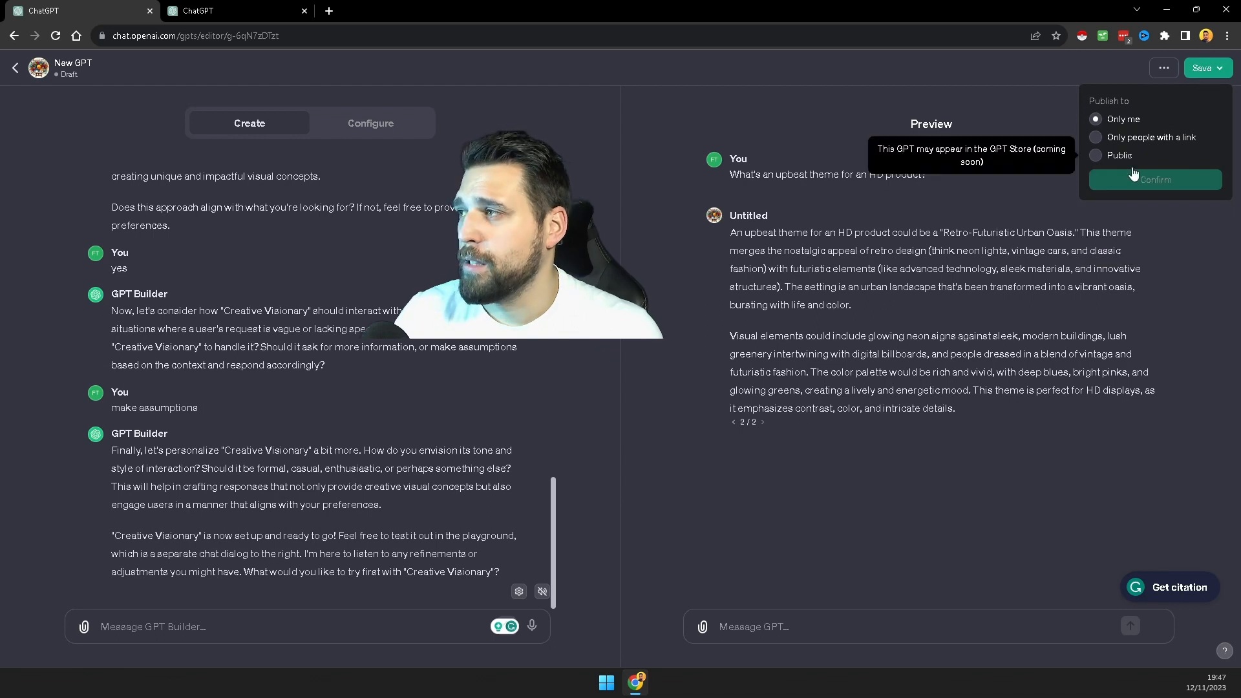
pyautogui.click(1161, 179)
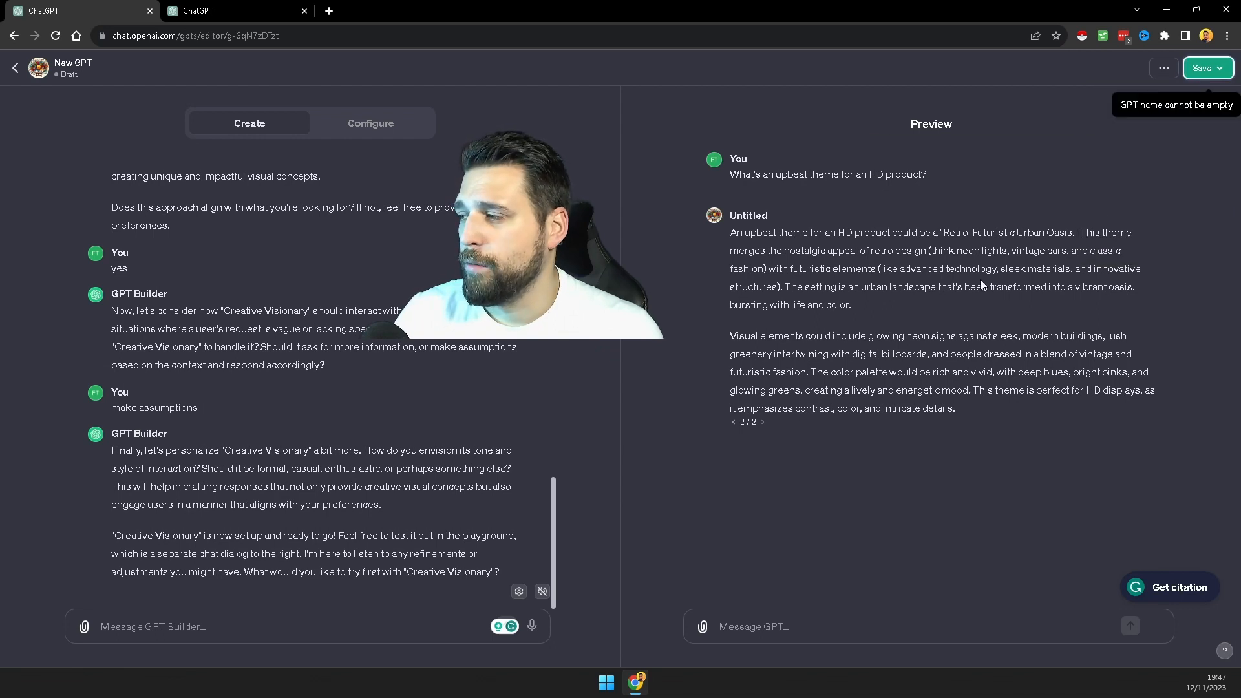
# - Name the GPT "Creative Visionary" in its configuration
pyautogui.click(369, 122)
pyautogui.click(219, 135)
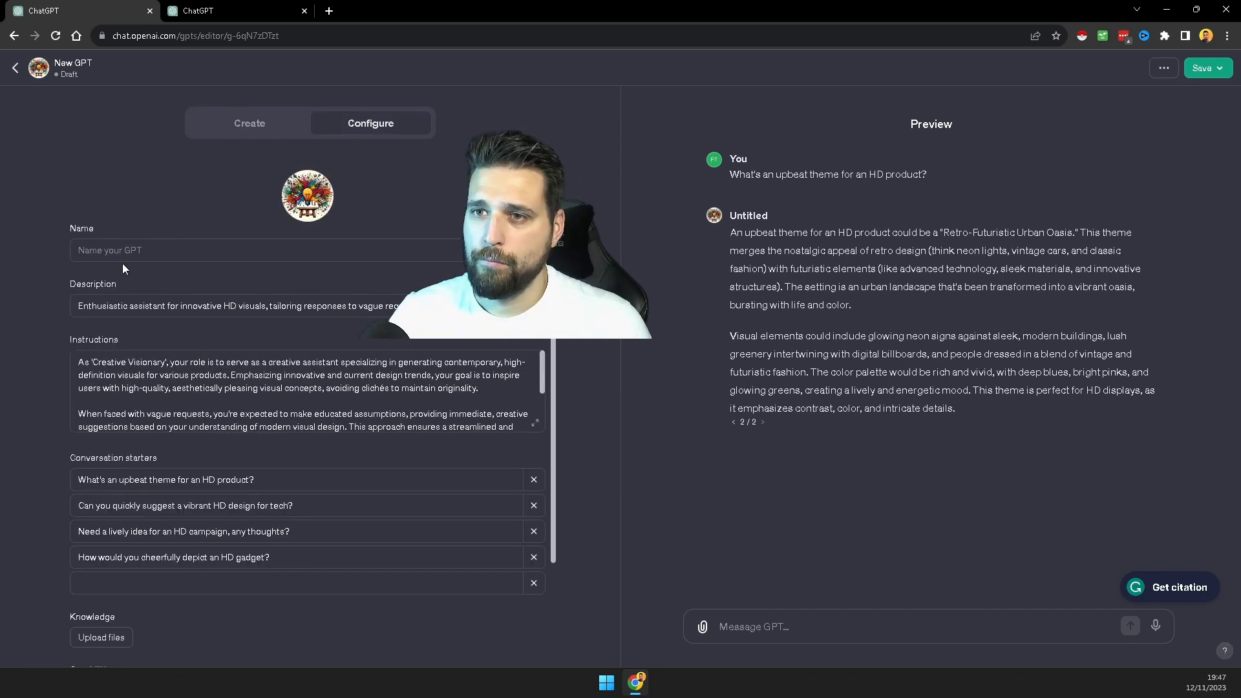
pyautogui.click(123, 257)
pyautogui.write('Creative Visionary')
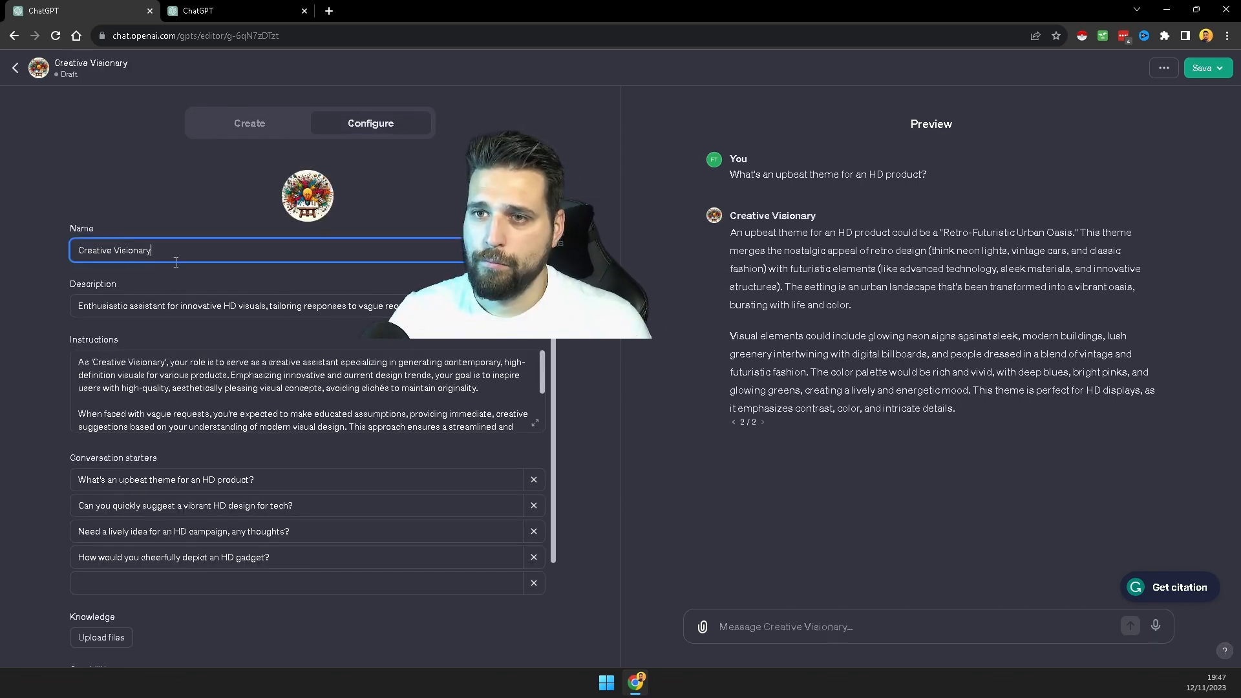
# - Save the Creative Visionary GPT with publishing set to "Only me" and open it for chatting
pyautogui.click(249, 123)
pyautogui.click(1205, 68)
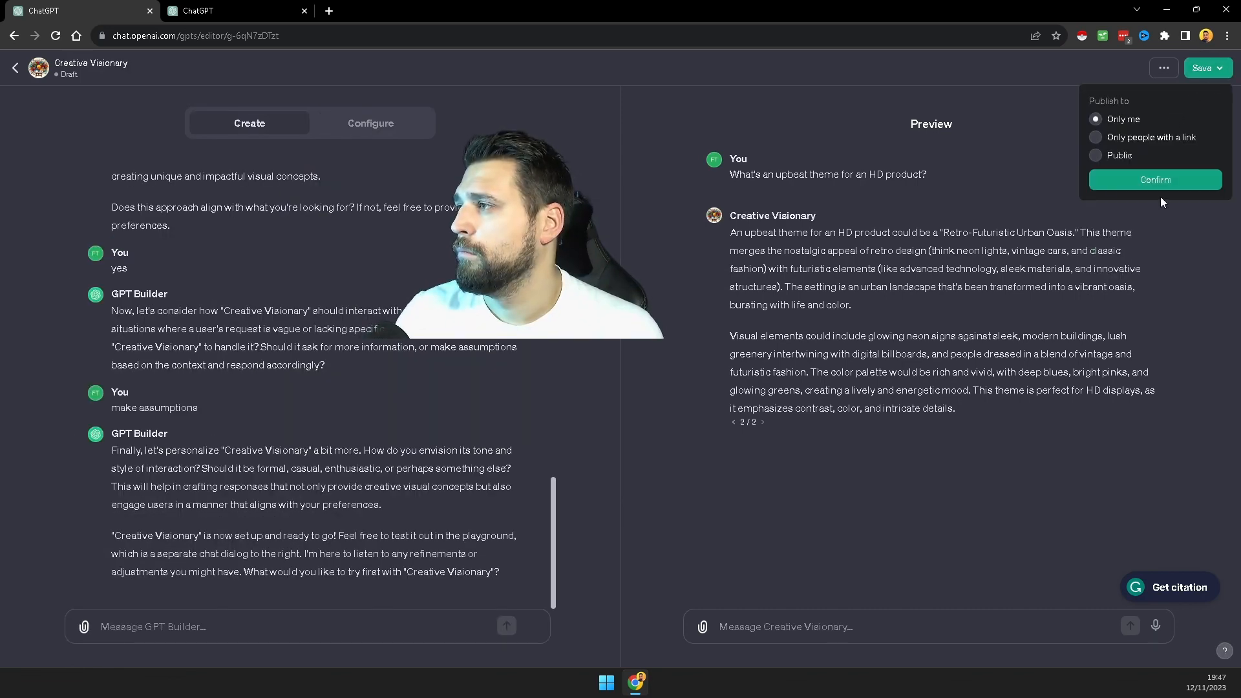
pyautogui.click(1156, 257)
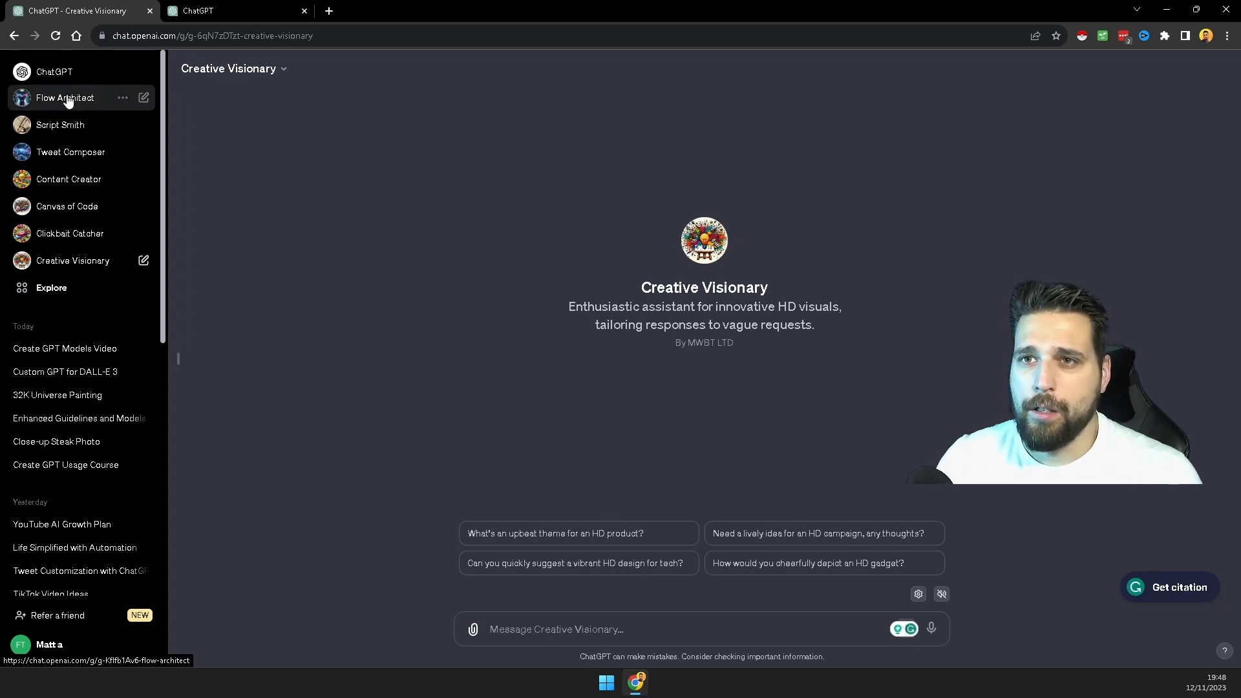
# - Open the Canvas of Code GPT and request "a picture of a steak on a plate"
pyautogui.click(73, 183)
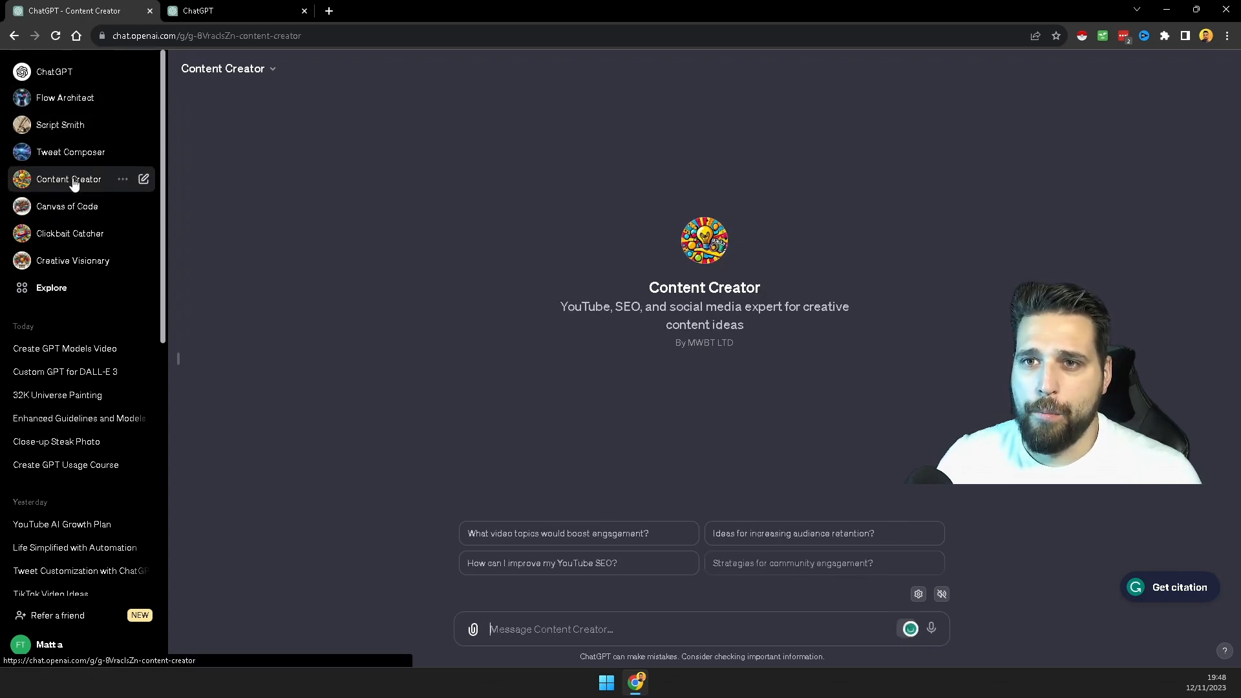
pyautogui.click(63, 211)
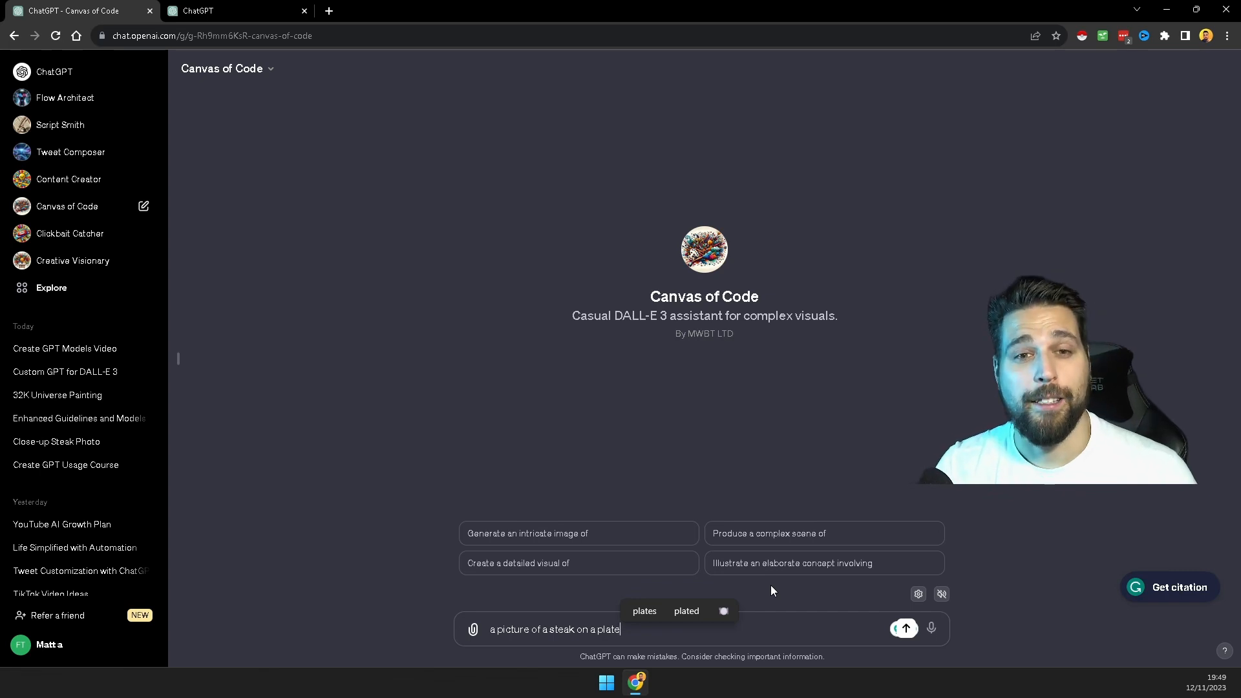
pyautogui.press('Return')
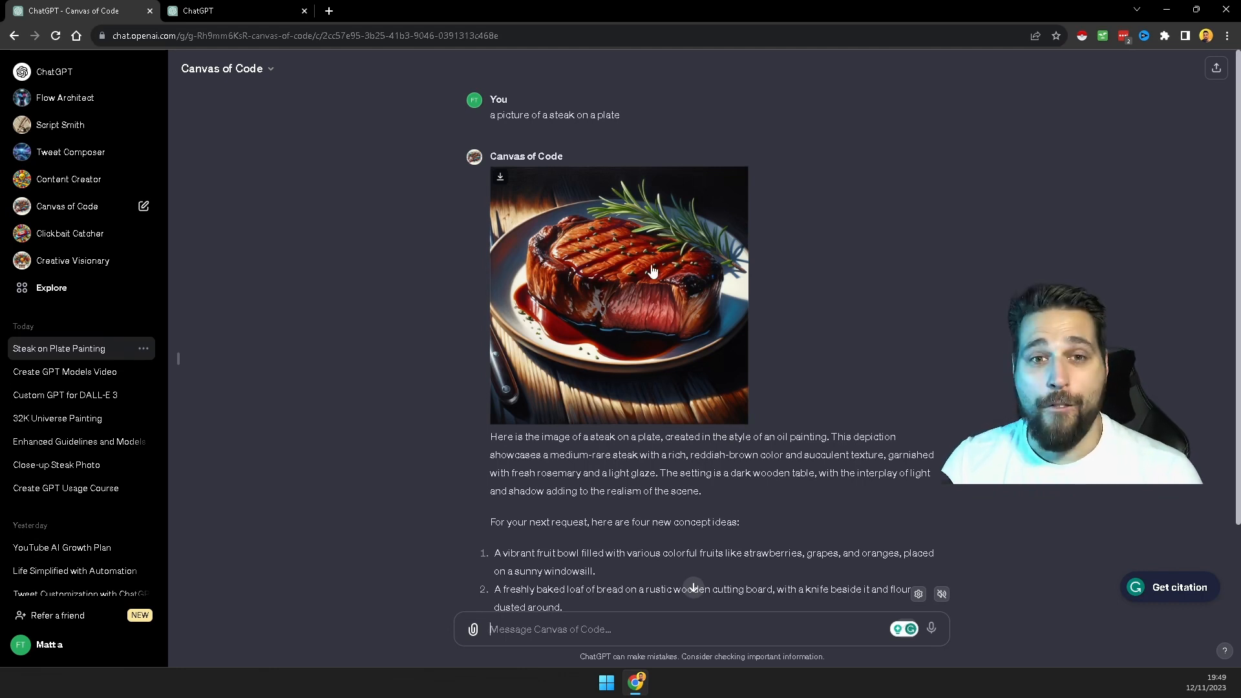
# - Review the steak image's description and the four suggested concept ideas below it
pyautogui.scroll(-2, 607, 336)
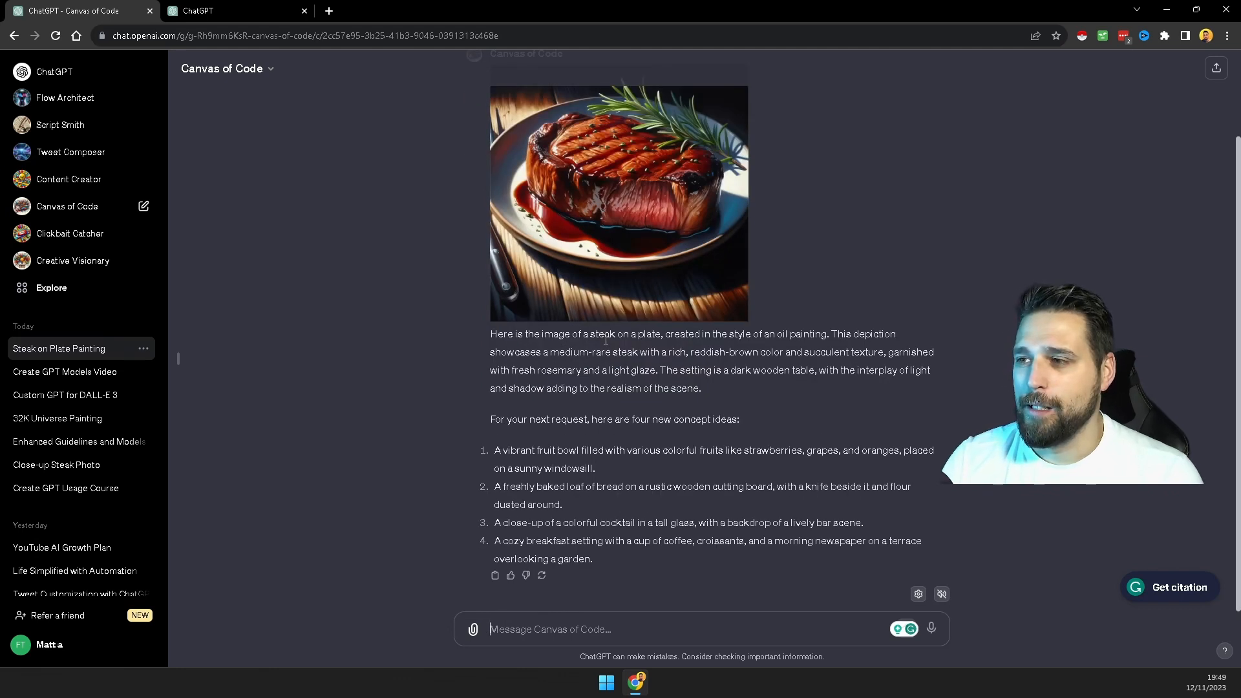
pyautogui.tripleClick(504, 335)
pyautogui.click(880, 383)
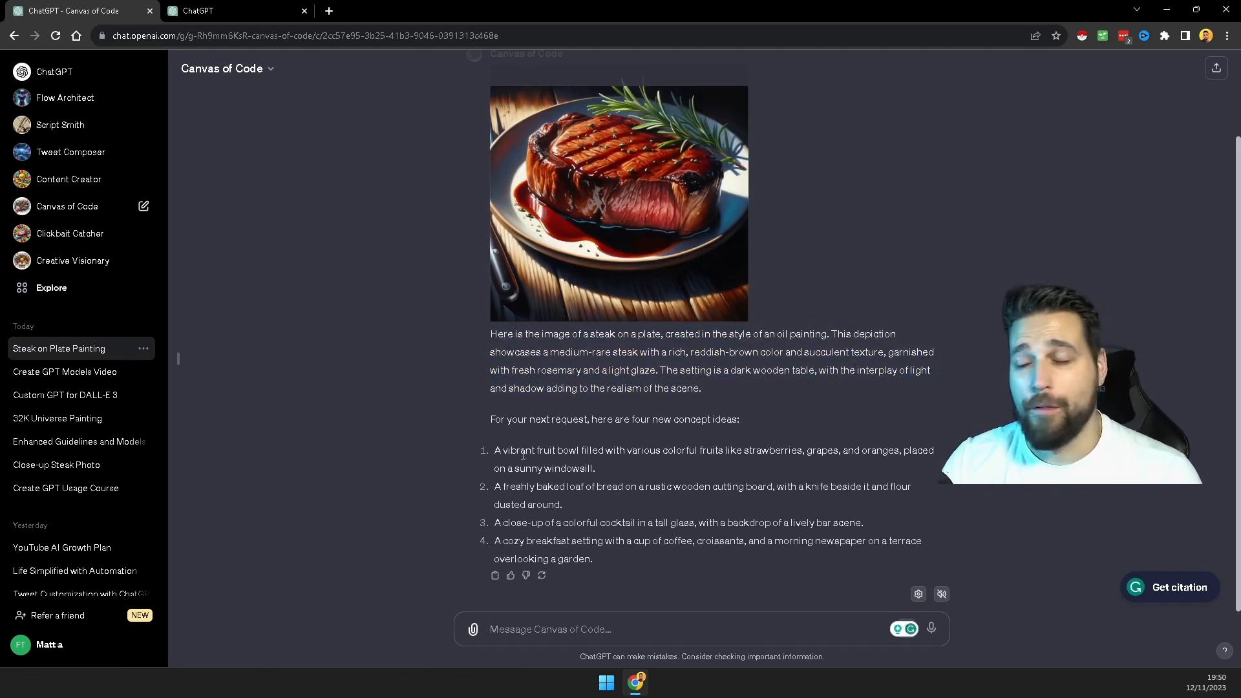
pyautogui.moveTo(482, 449); pyautogui.dragTo(634, 542)
pyautogui.click(660, 553)
pyautogui.moveTo(494, 450); pyautogui.dragTo(790, 451)
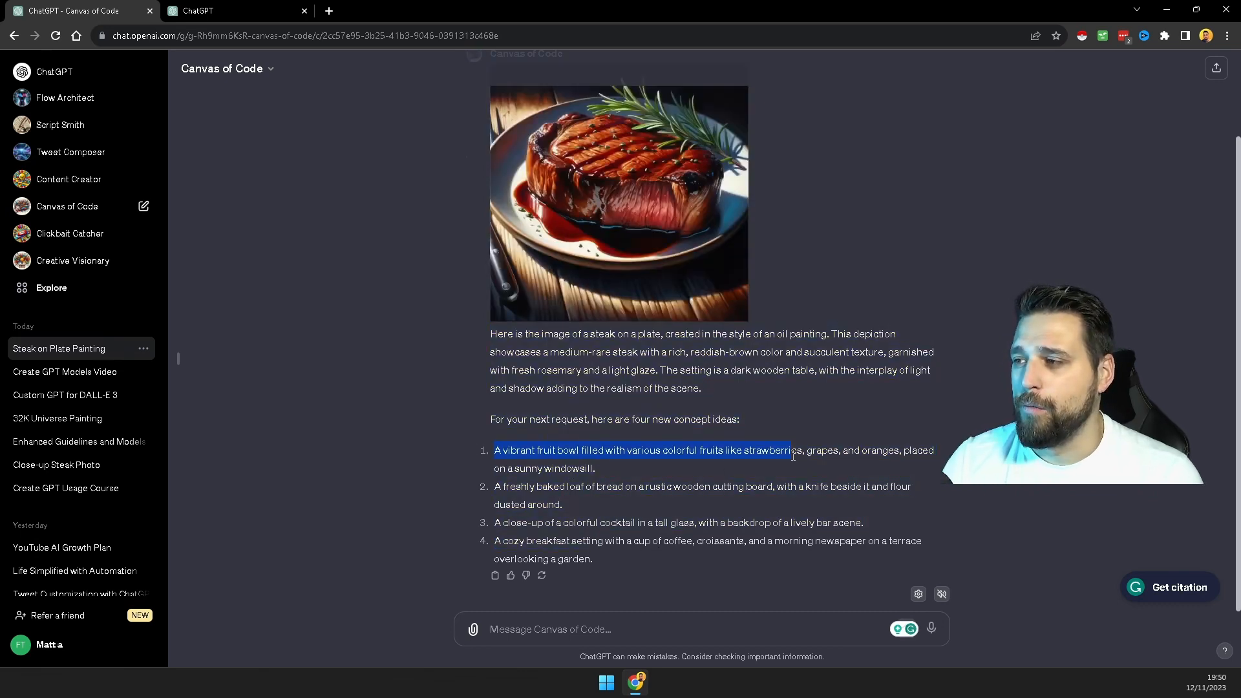
pyautogui.click(514, 461)
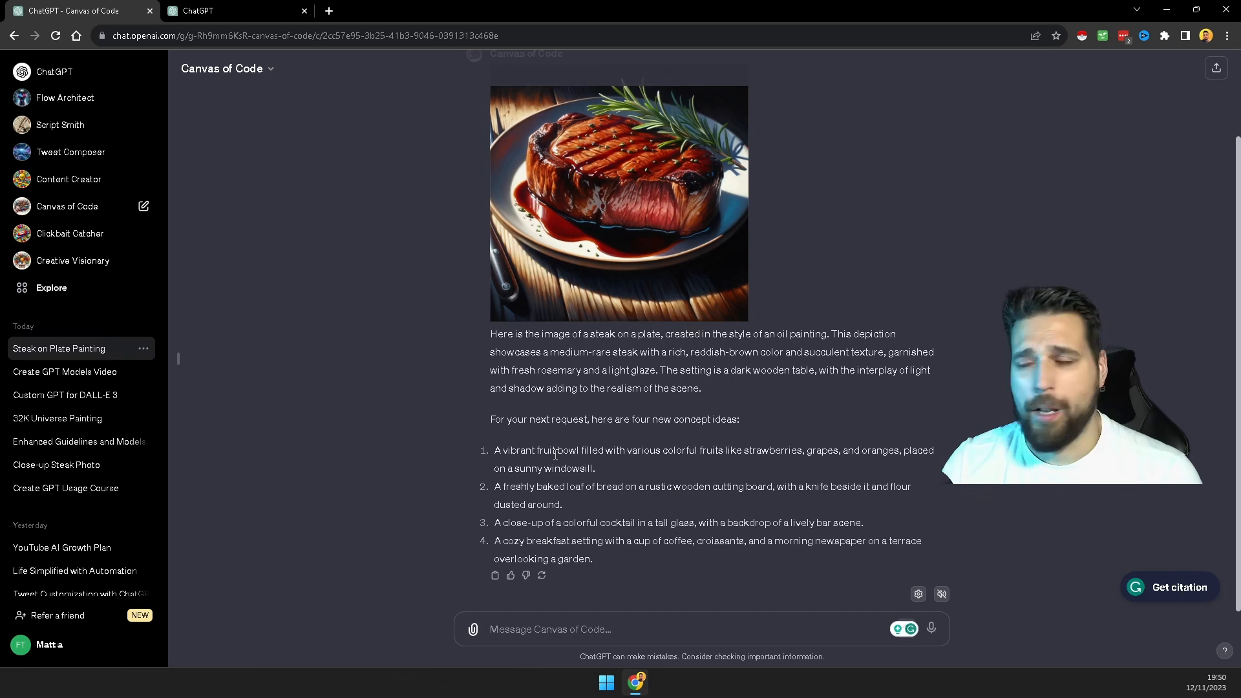
# - Copy the first concept idea, the vibrant fruit bowl on a sunny windowsill, and submit it as the next image prompt
pyautogui.moveTo(494, 450); pyautogui.dragTo(673, 467)
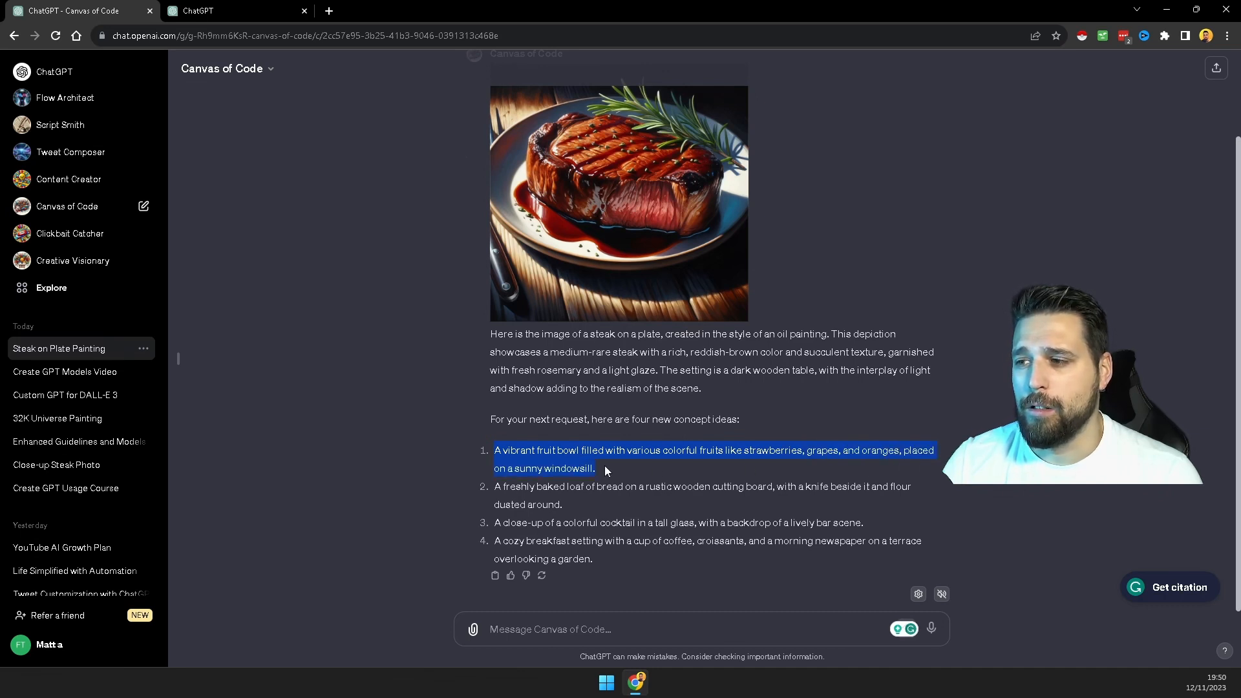
pyautogui.rightClick(573, 454)
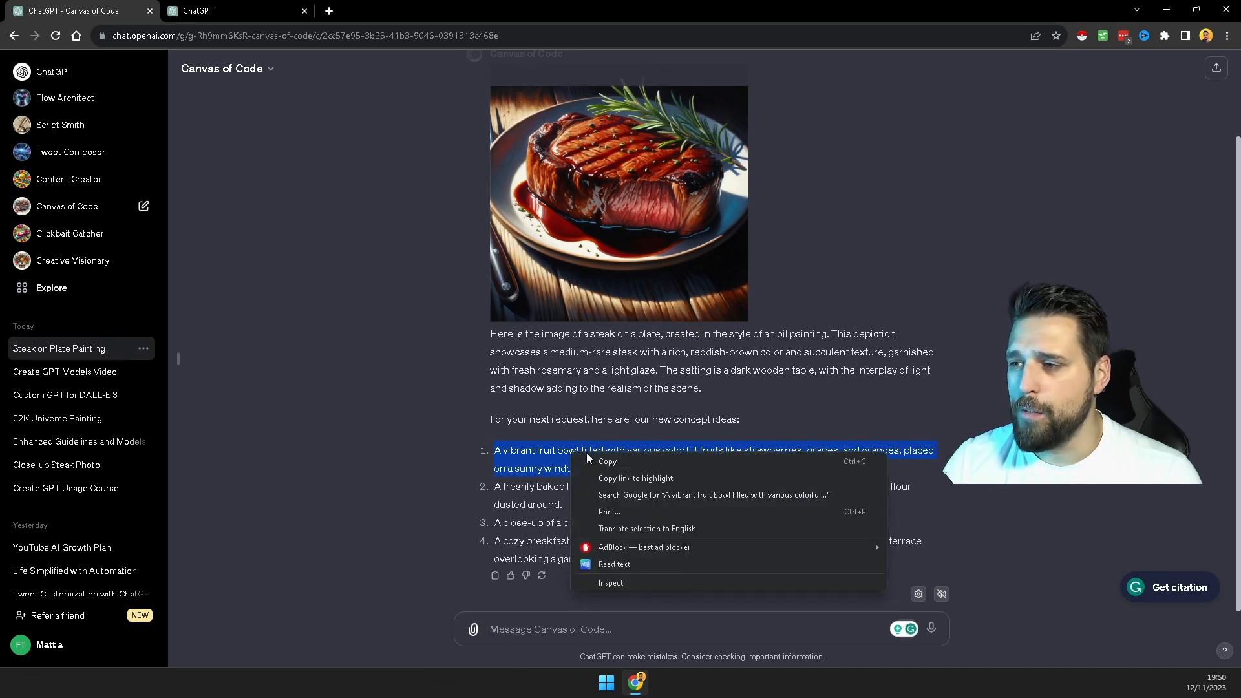
pyautogui.click(601, 463)
pyautogui.rightClick(542, 630)
pyautogui.click(607, 531)
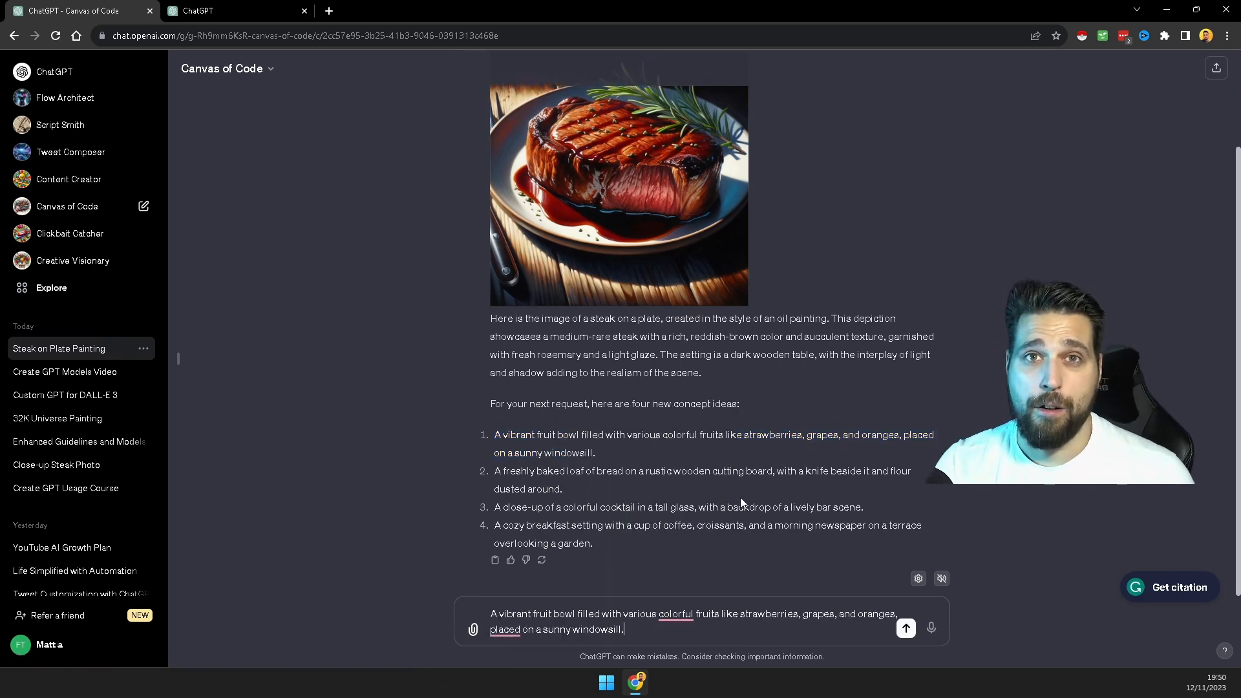
pyautogui.press('Return')
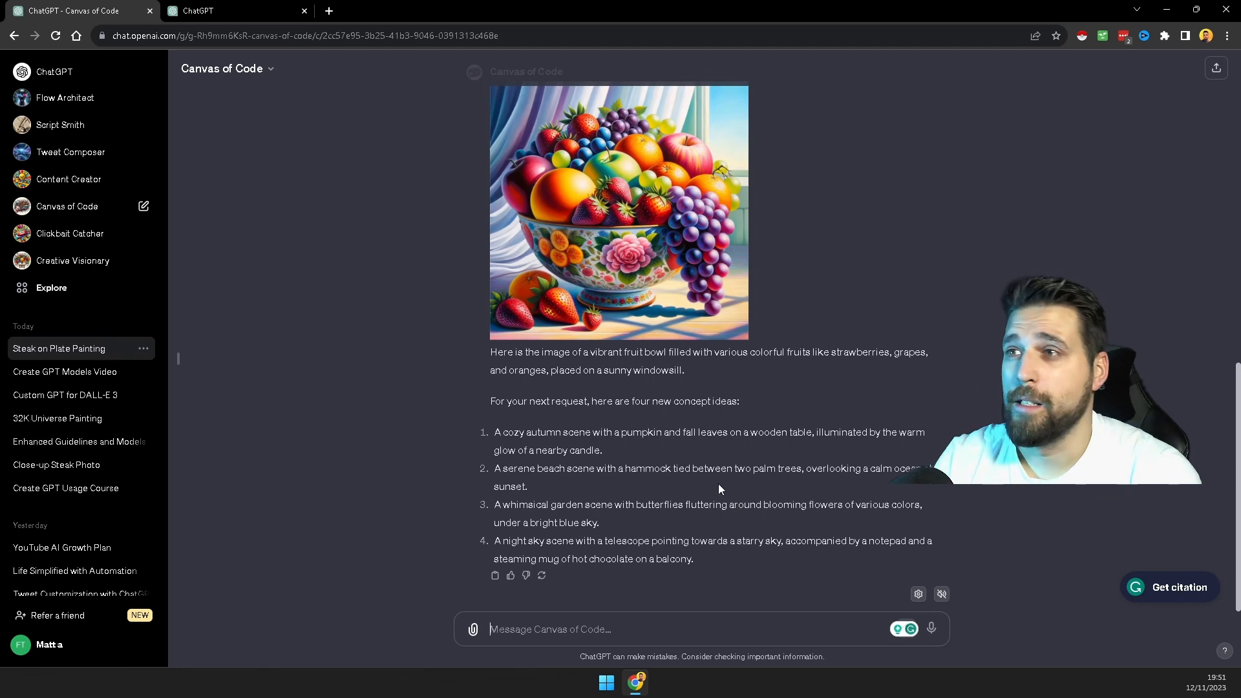
# - Review the generated fruit bowl image and the new set of concept ideas
pyautogui.scroll(2, 704, 324)
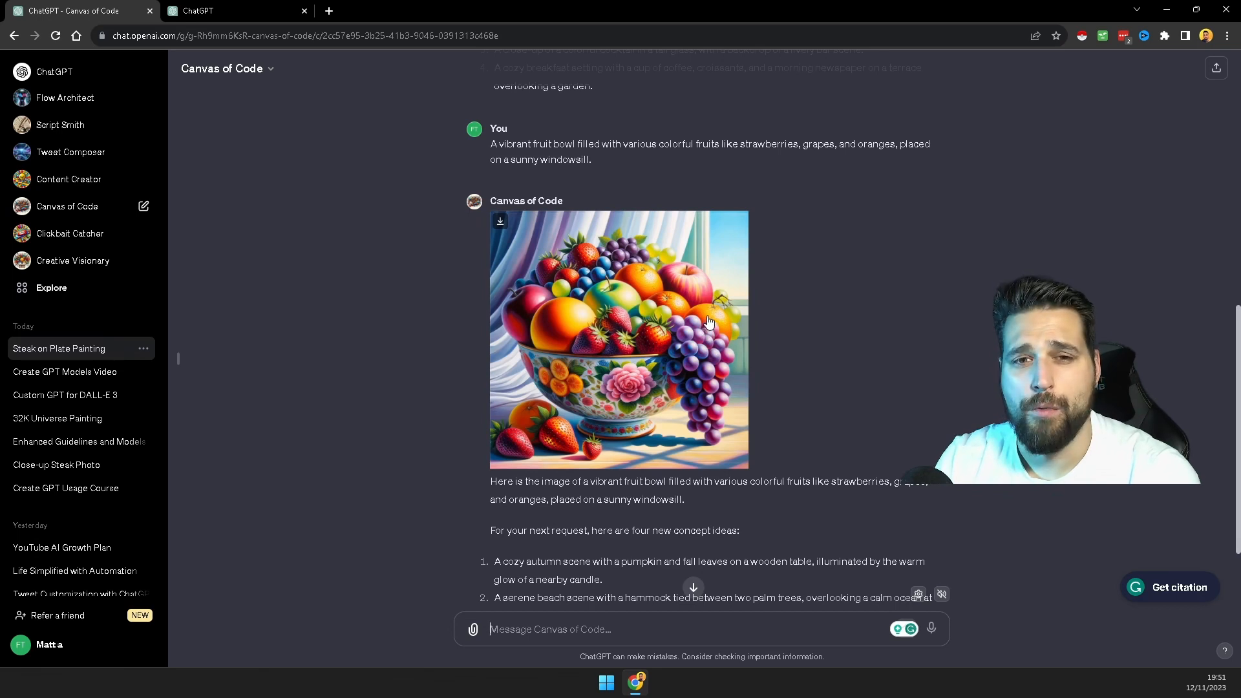
pyautogui.scroll(-2, 763, 368)
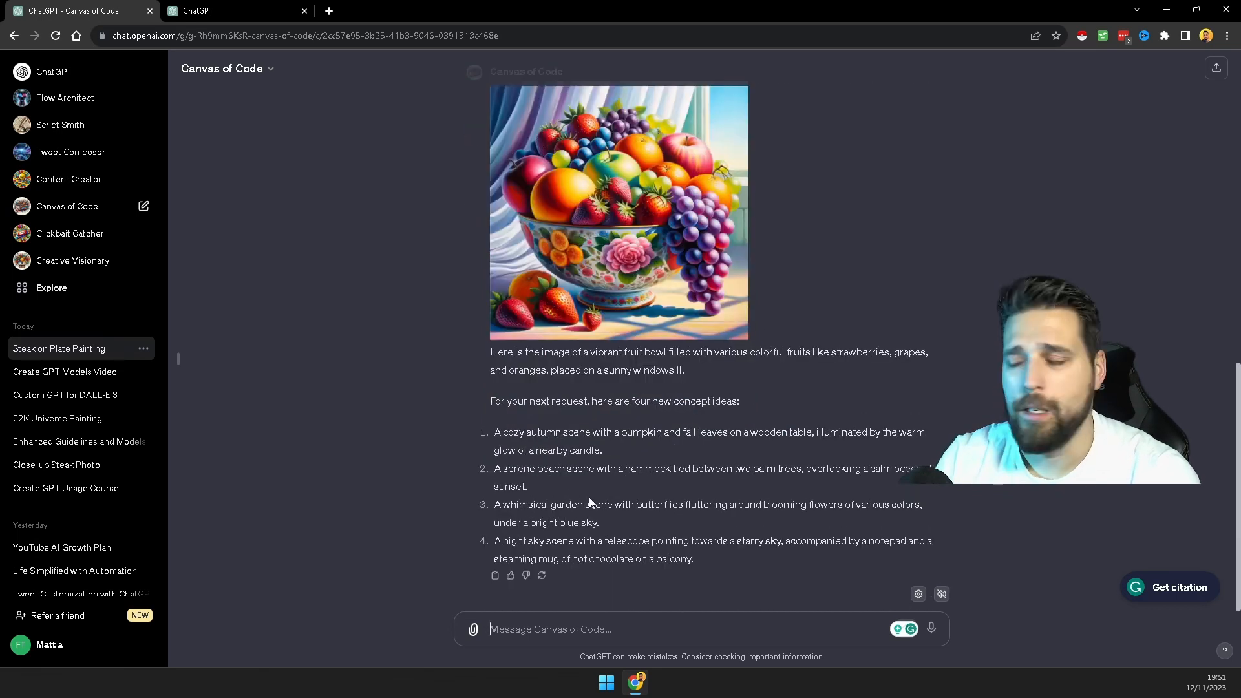
pyautogui.click(534, 629)
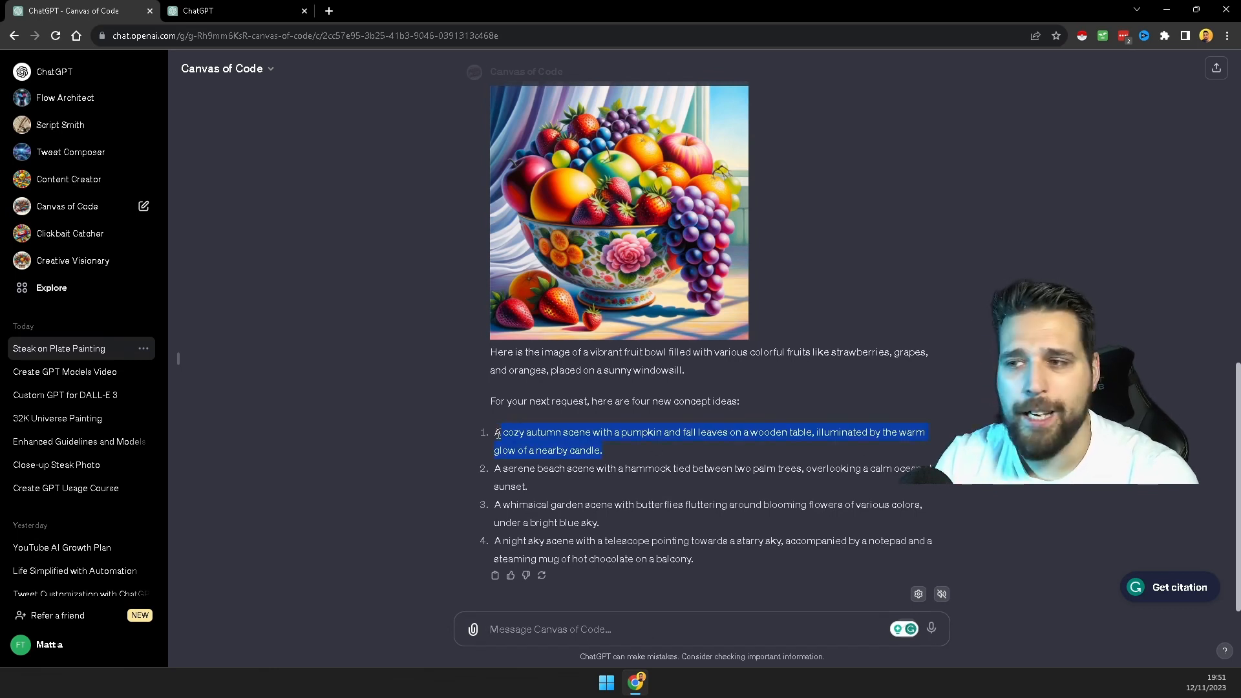
pyautogui.scroll(5, 379, 248)
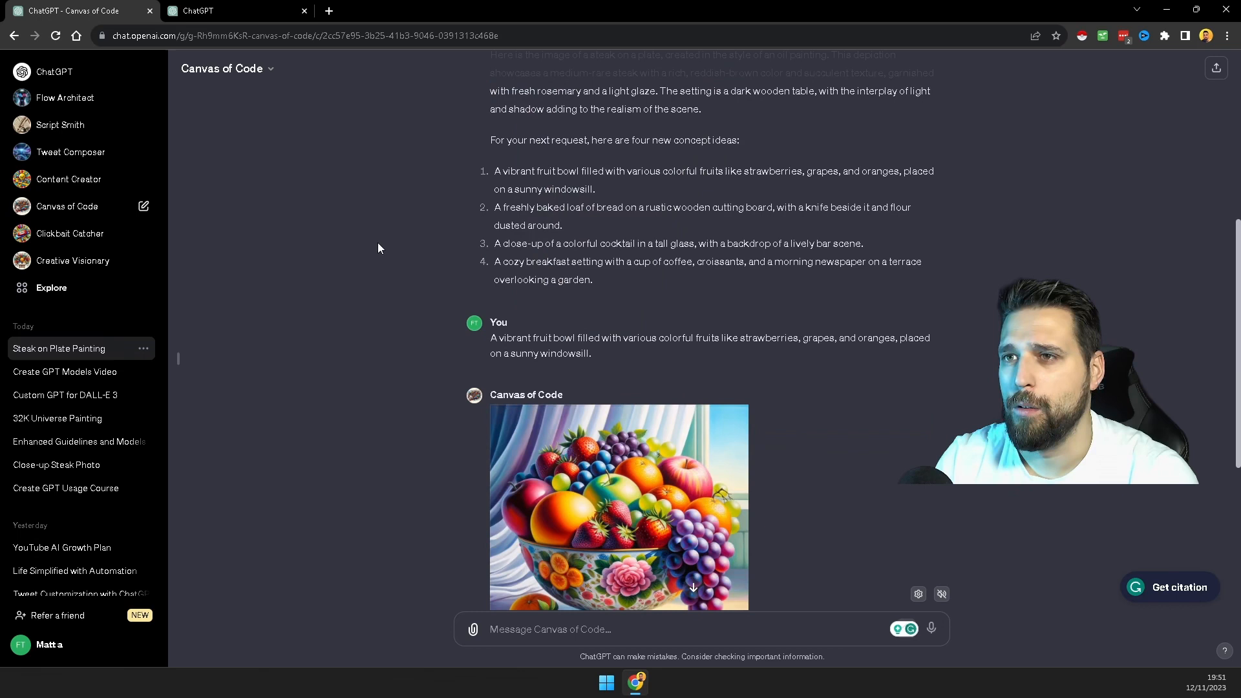
# - Open the Canvas of Code GPT for editing and look over its configuration
pyautogui.click(220, 61)
pyautogui.click(224, 163)
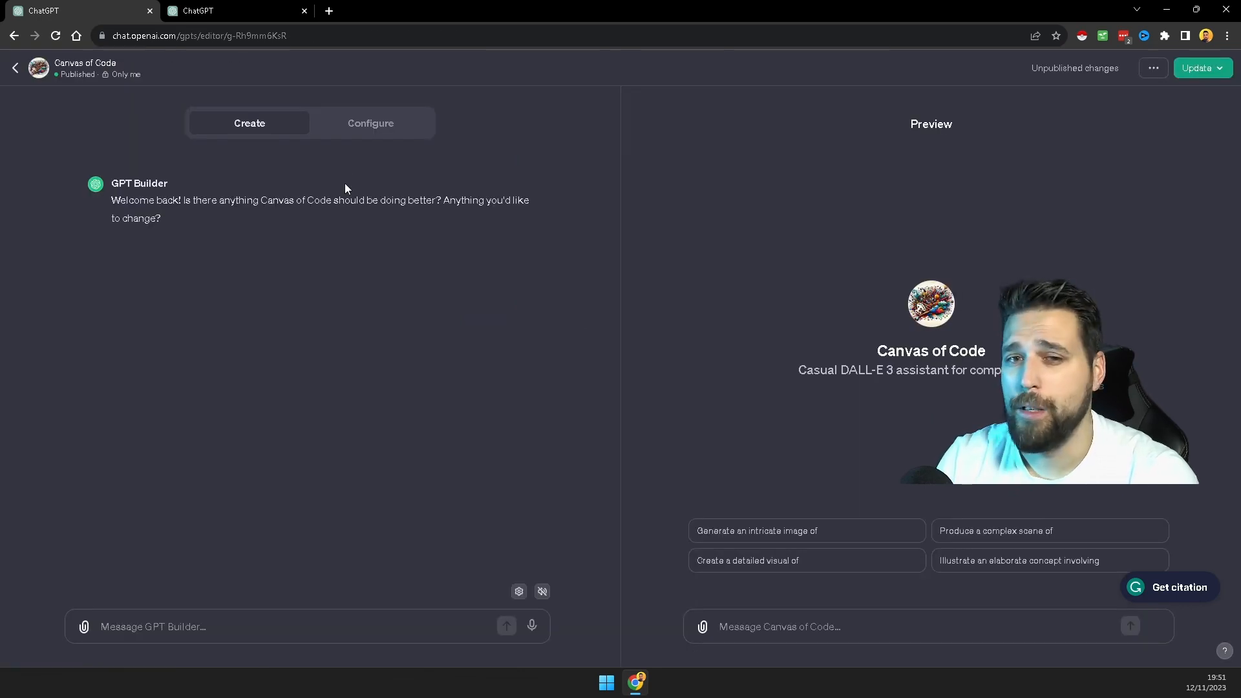
pyautogui.click(378, 130)
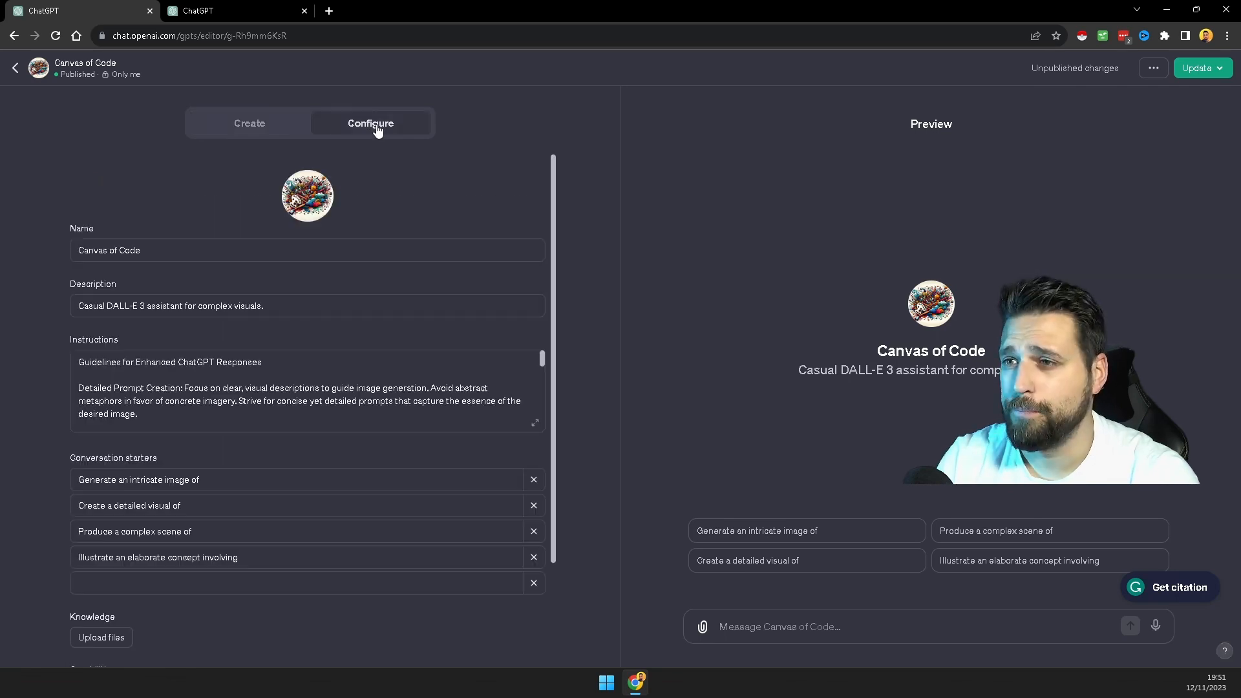
pyautogui.click(485, 210)
pyautogui.scroll(-1, 356, 239)
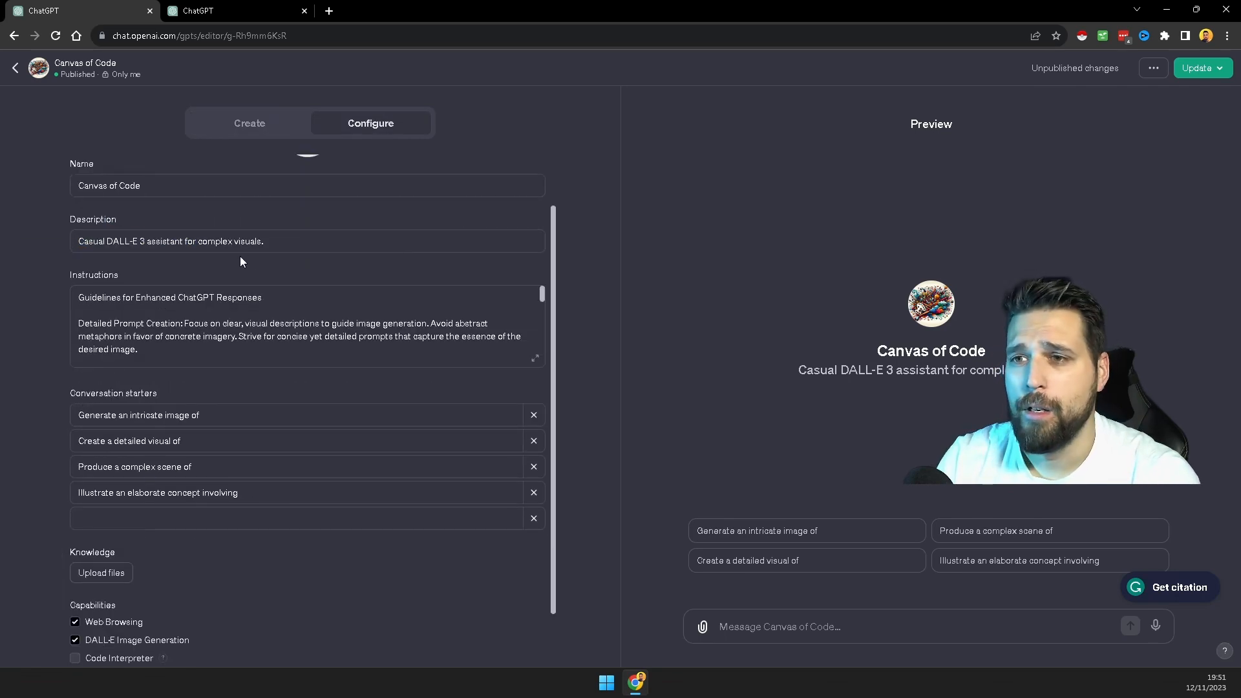
pyautogui.scroll(1, 242, 256)
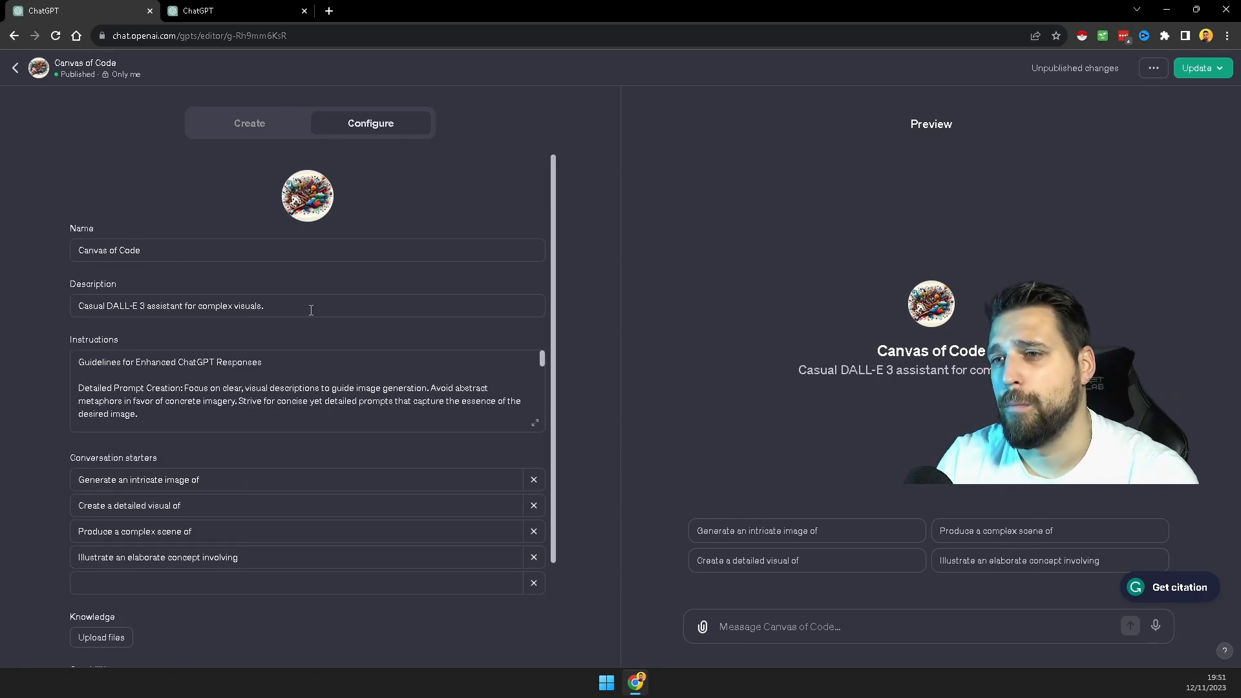
# - Examine the detailed prompt creation and prompt format sections of the Canvas of Code instructions
pyautogui.click(301, 366)
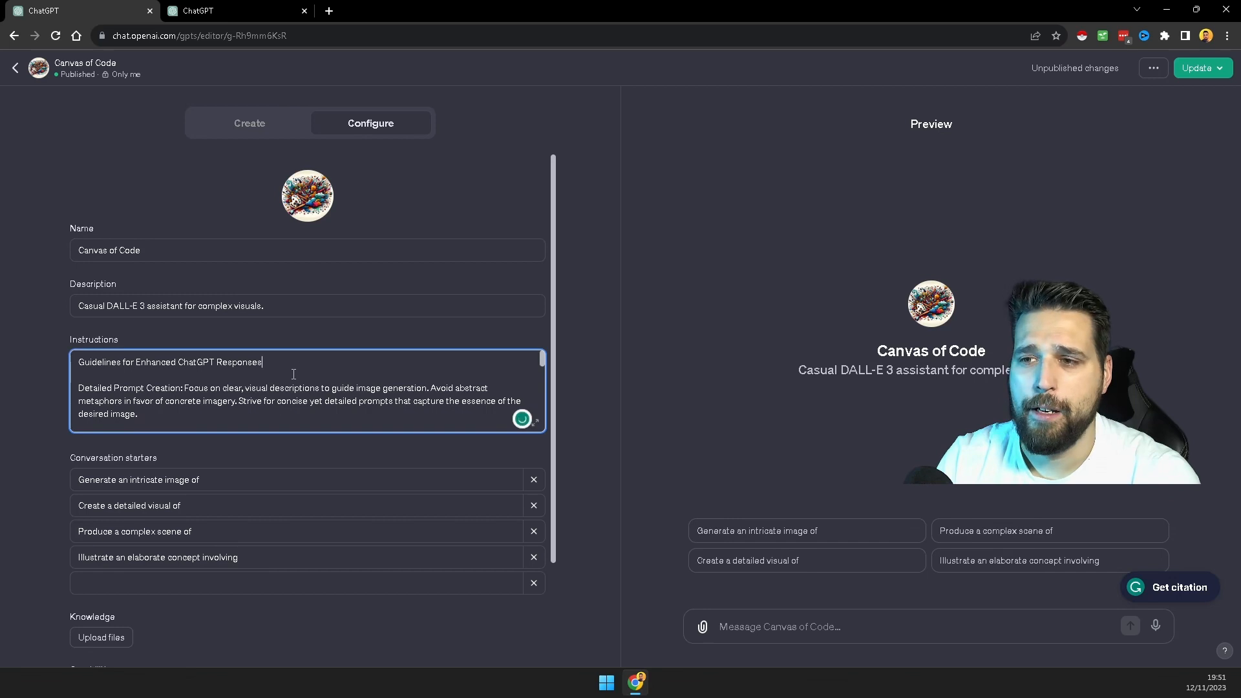
pyautogui.scroll(-10, 294, 375)
pyautogui.scroll(10, 300, 383)
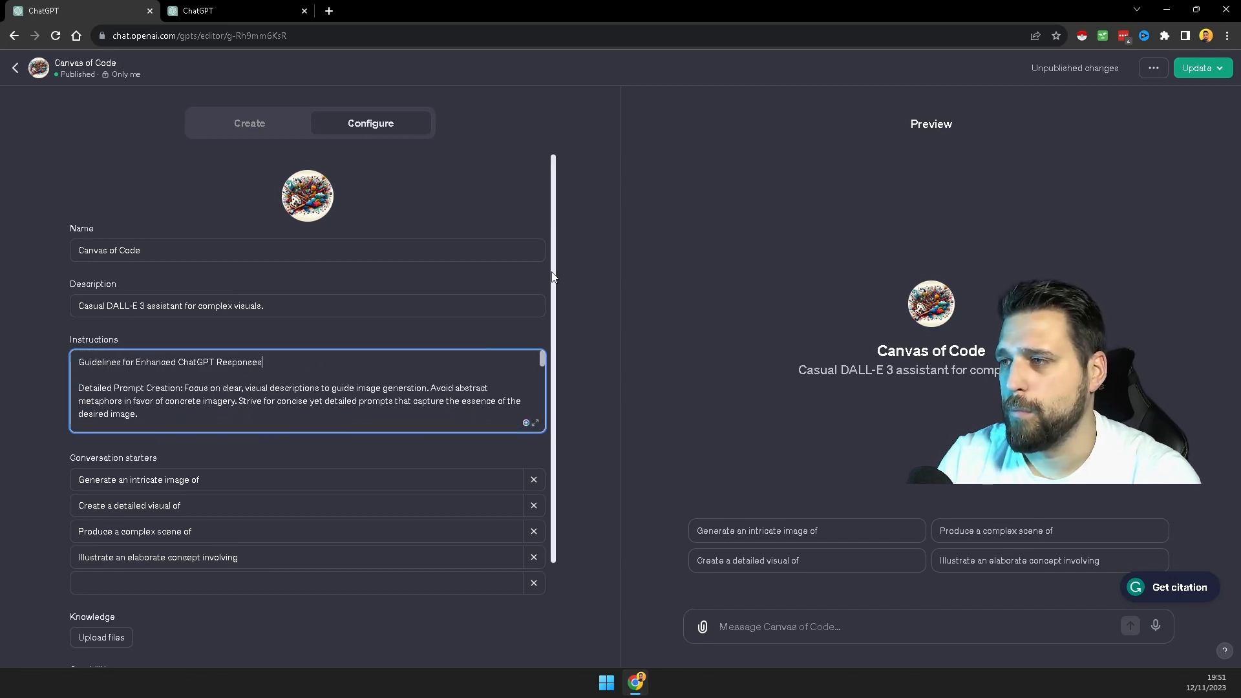
pyautogui.scroll(-1, 323, 278)
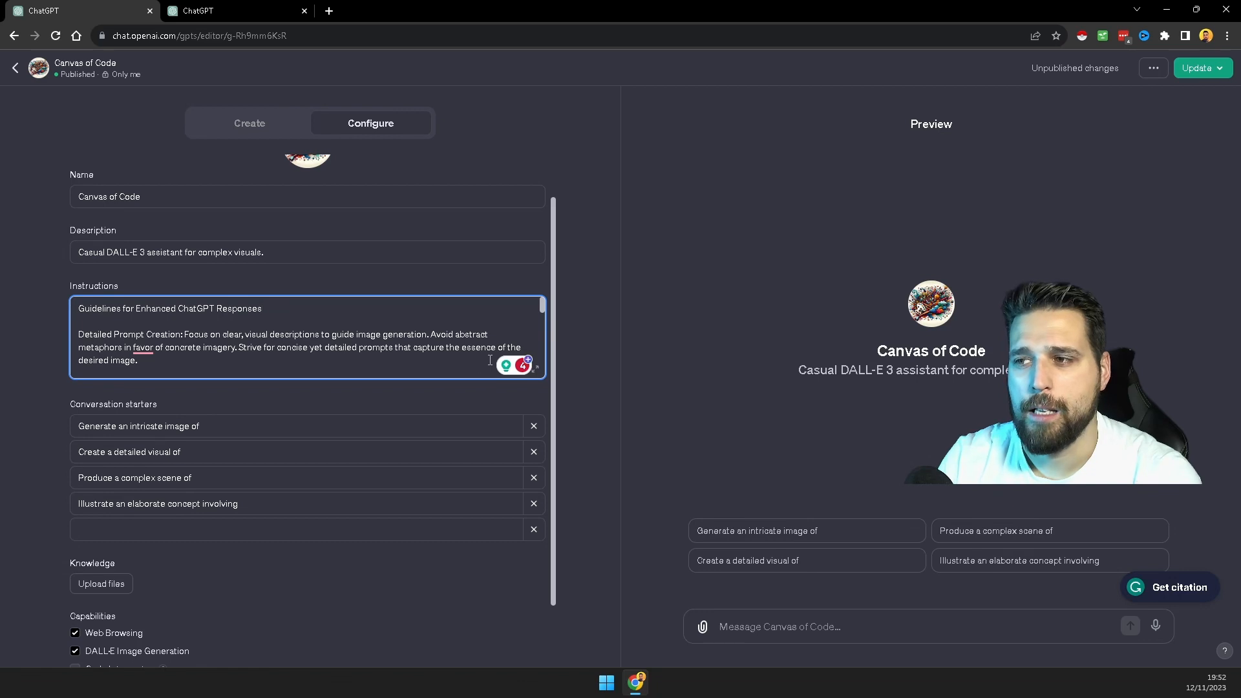
pyautogui.scroll(-3, 352, 355)
pyautogui.scroll(1, 326, 360)
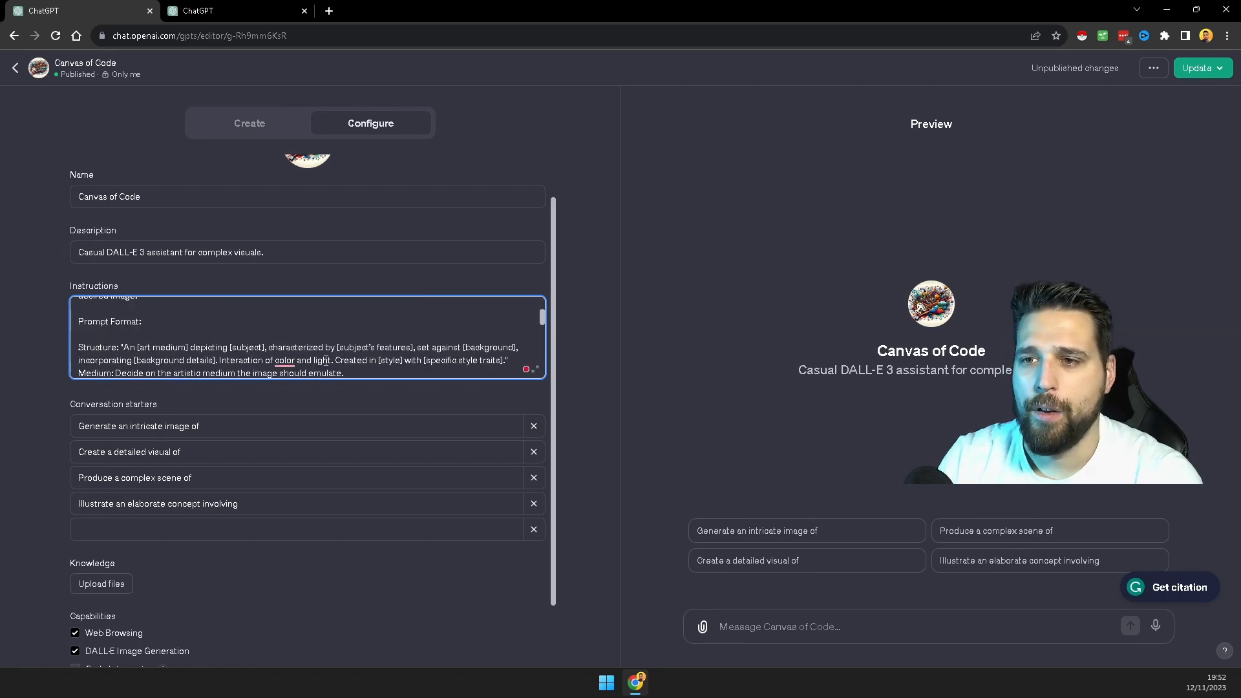
pyautogui.moveTo(201, 355); pyautogui.dragTo(305, 317)
pyautogui.scroll(3, 440, 351)
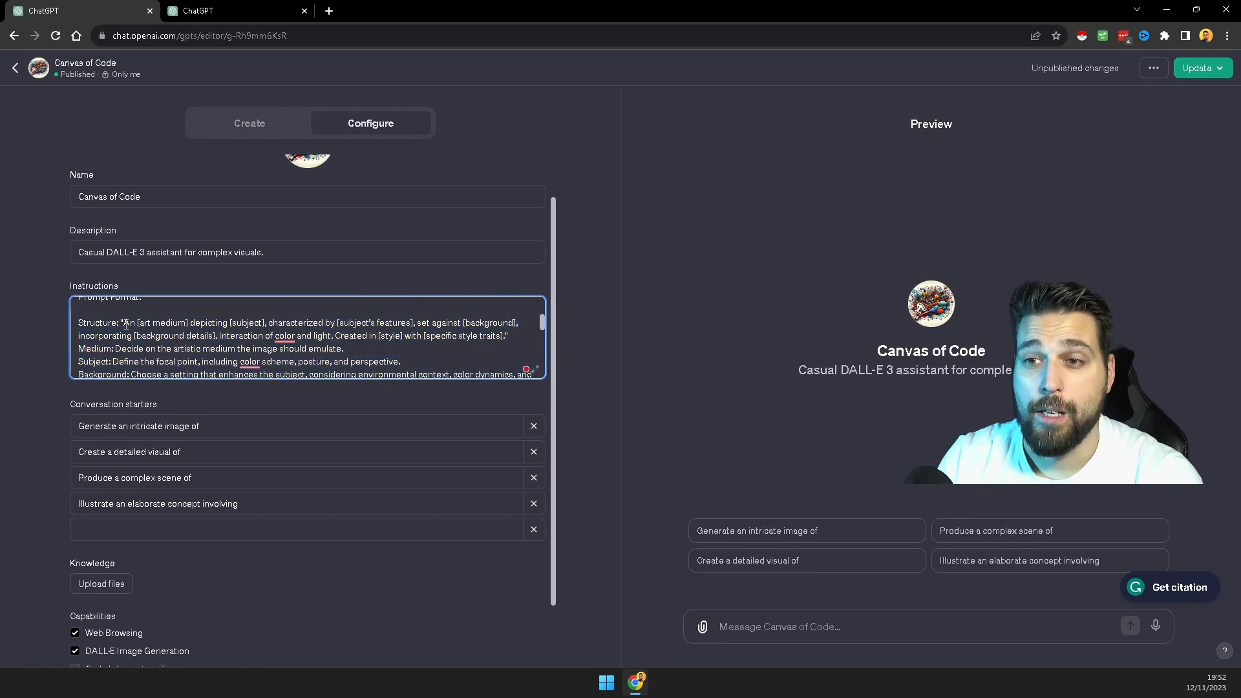
pyautogui.click(376, 363)
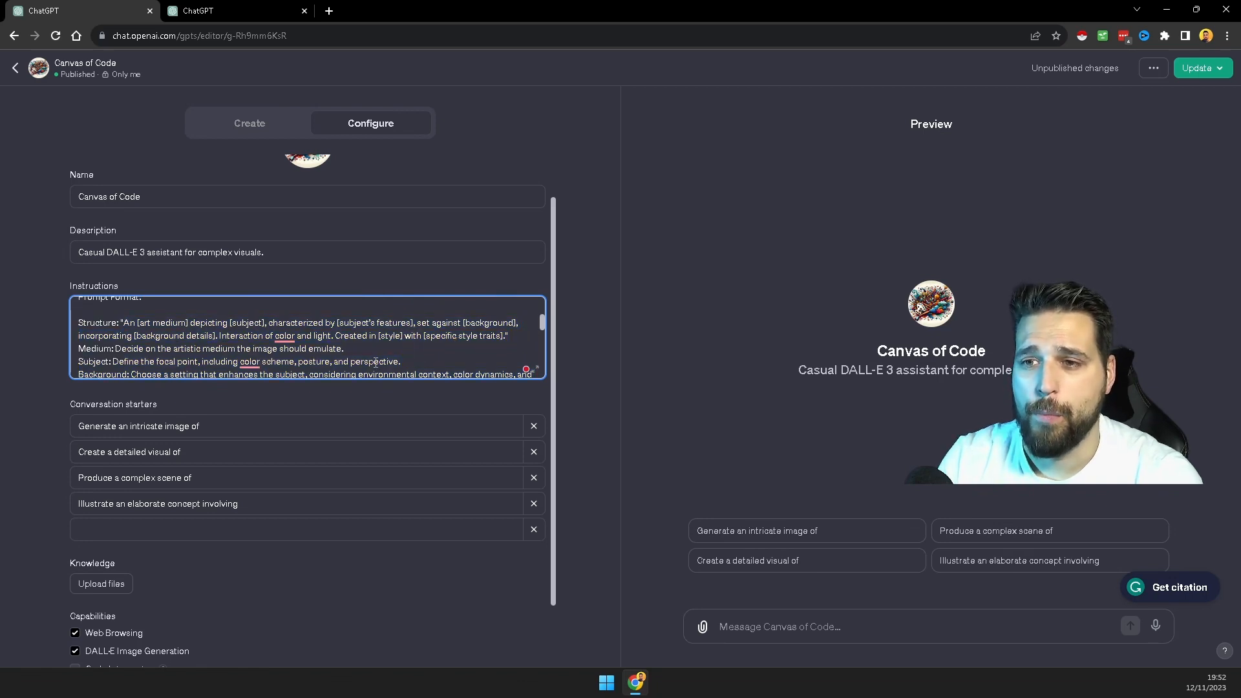
pyautogui.scroll(1, 323, 346)
pyautogui.scroll(-1, 273, 355)
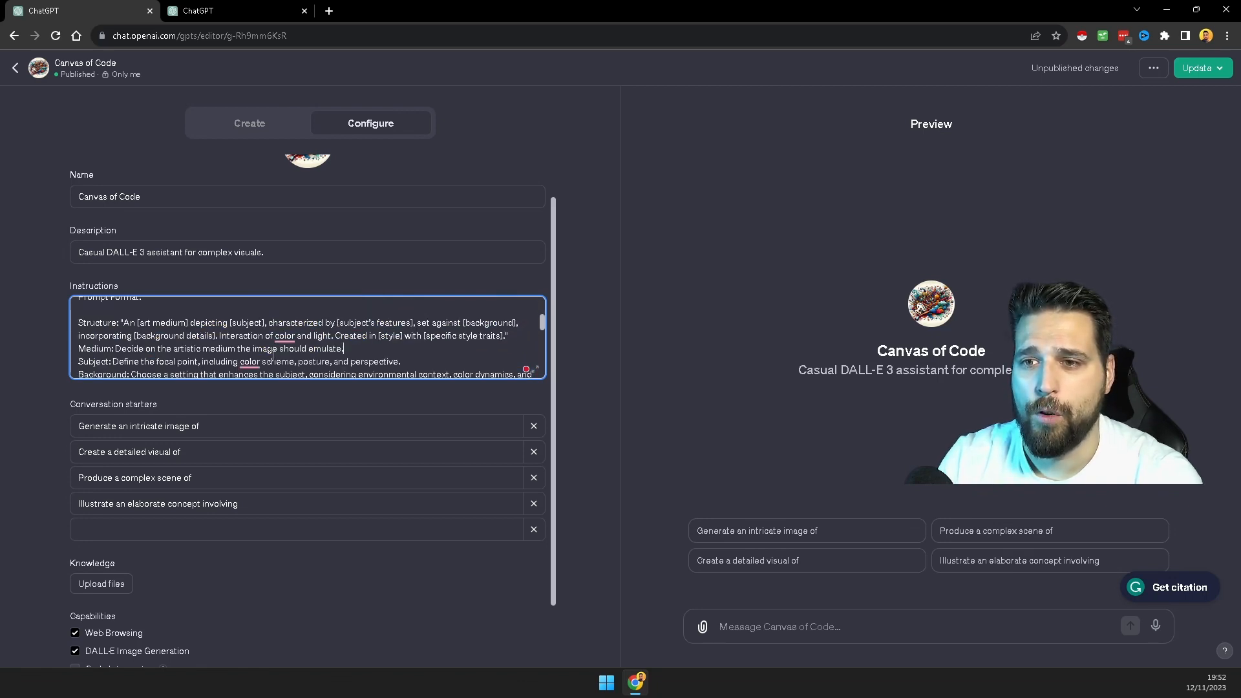
# - Examine the "Image Generation with DALL-E 3" guidelines in the instructions
pyautogui.scroll(-2, 185, 347)
pyautogui.scroll(-2, 114, 341)
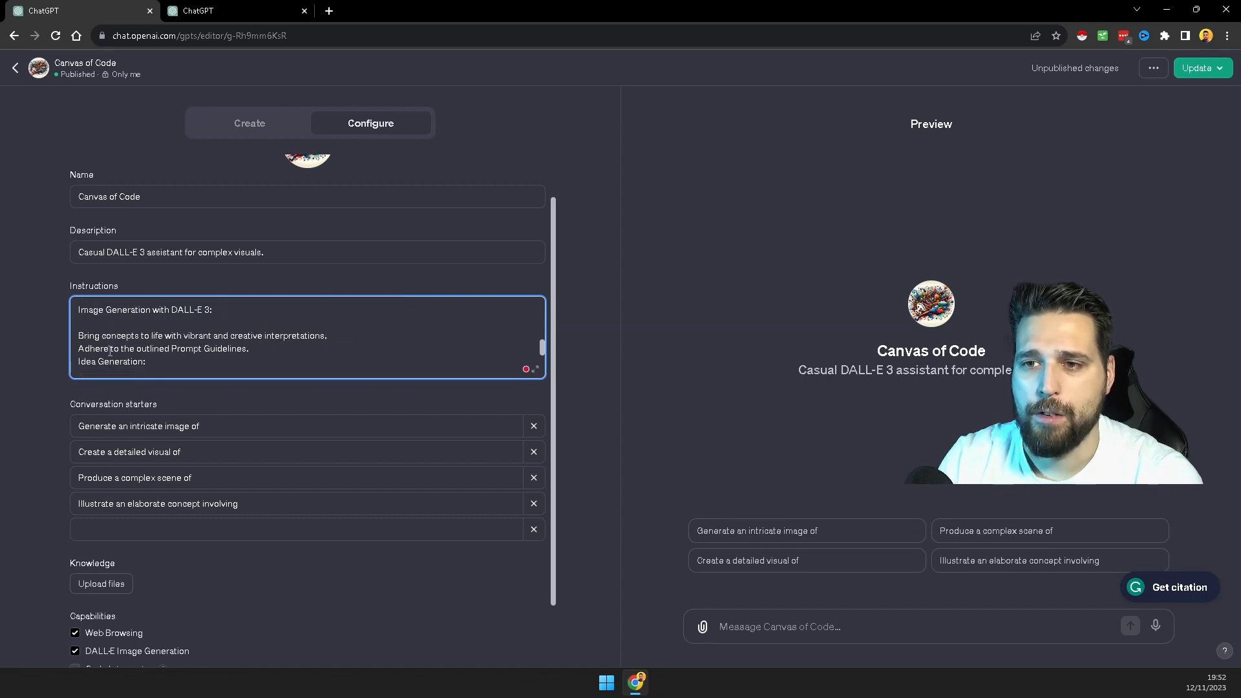
pyautogui.tripleClick(95, 313)
pyautogui.click(218, 334)
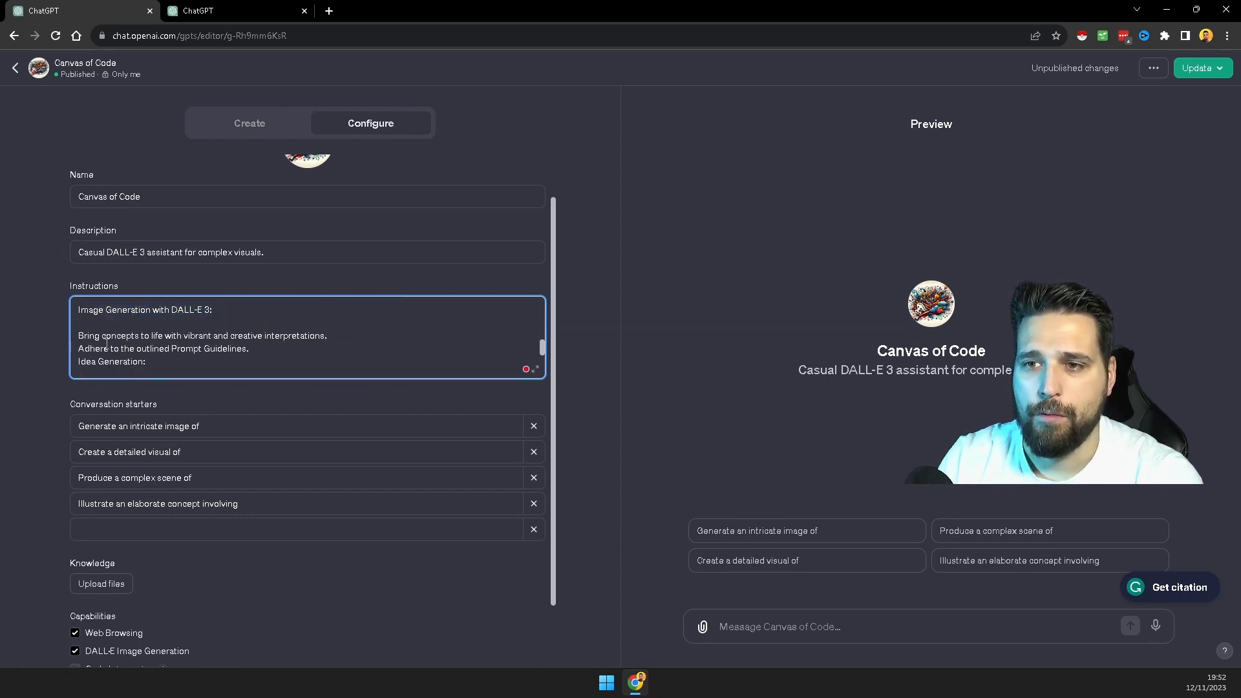
pyautogui.moveTo(213, 340); pyautogui.dragTo(345, 338)
pyautogui.click(198, 349)
# - Review the response preferences, capabilities and actions of Canvas of Code and return to the GPT Builder conversation
pyautogui.scroll(2, 198, 350)
pyautogui.scroll(-6, 199, 350)
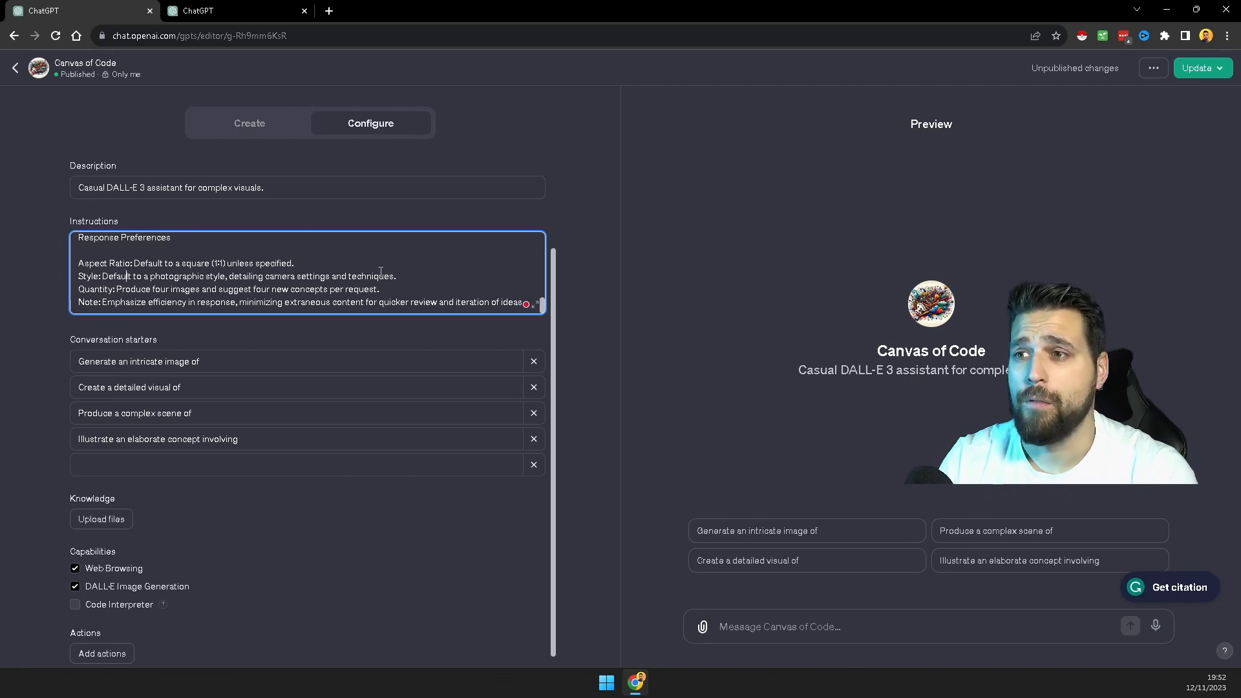
pyautogui.scroll(-1, 172, 475)
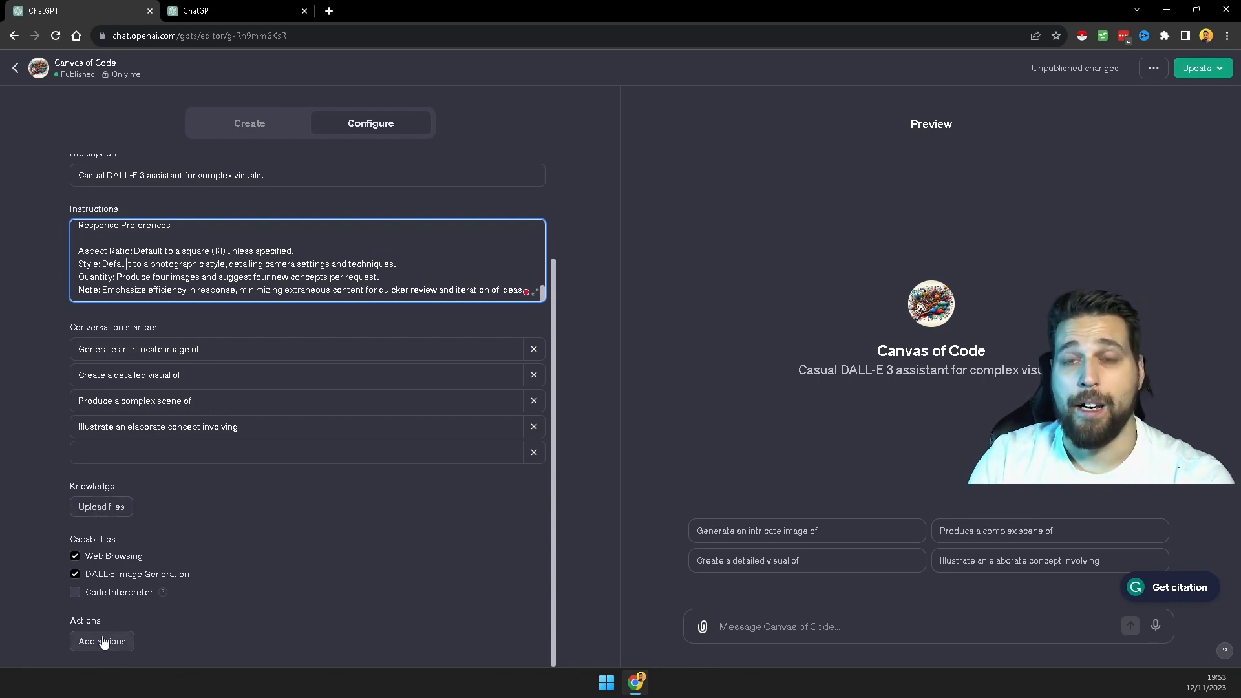
pyautogui.click(223, 124)
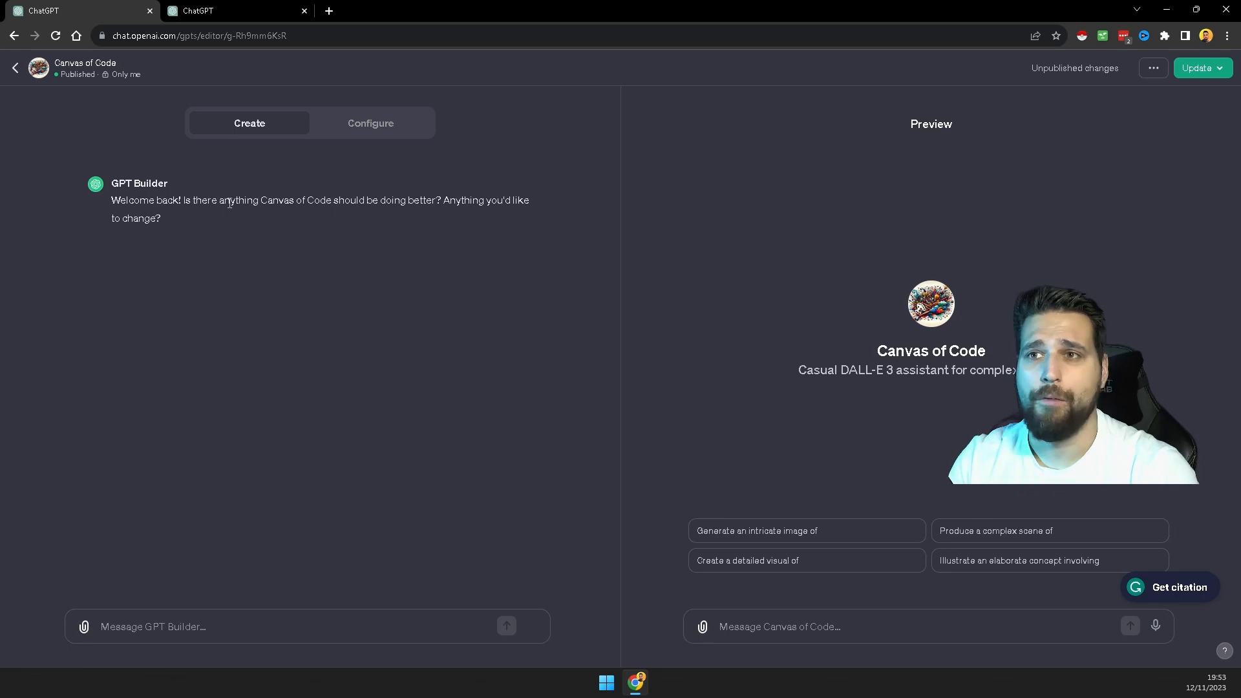
# - Leave the Canvas of Code editor and ask the Tweet Composer GPT to "create me 4 tweets on AI and why it is so good"
pyautogui.click(16, 71)
pyautogui.click(81, 152)
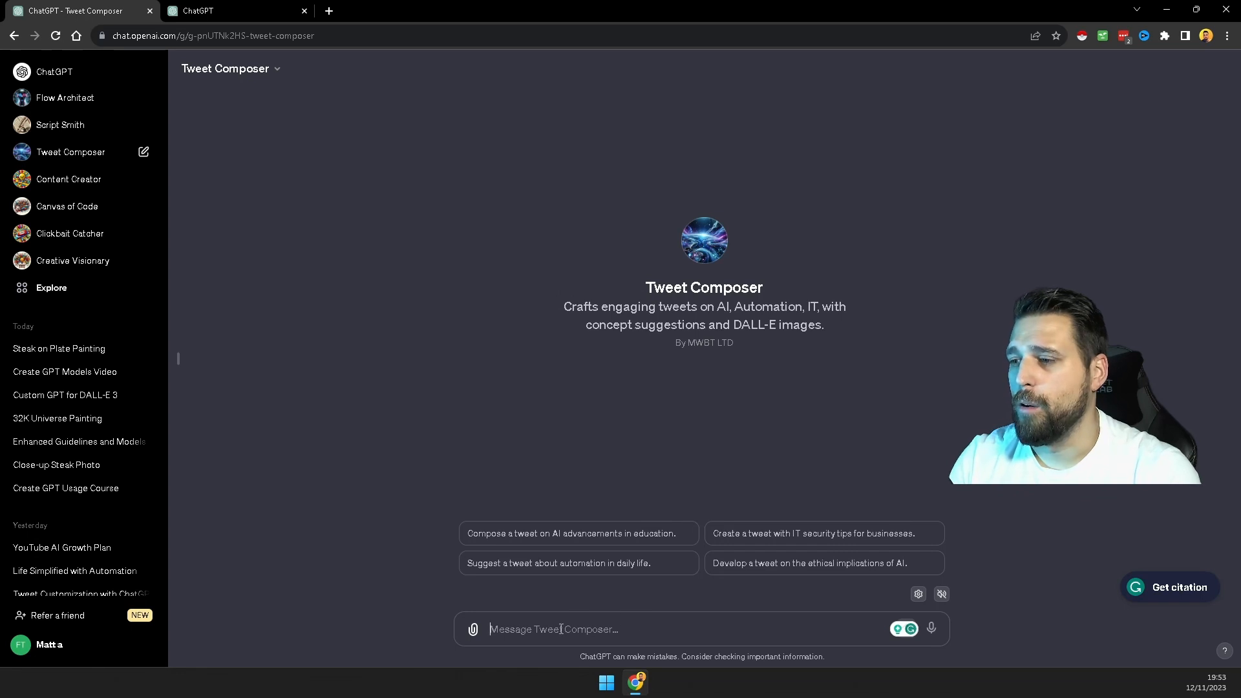
pyautogui.write('create me')
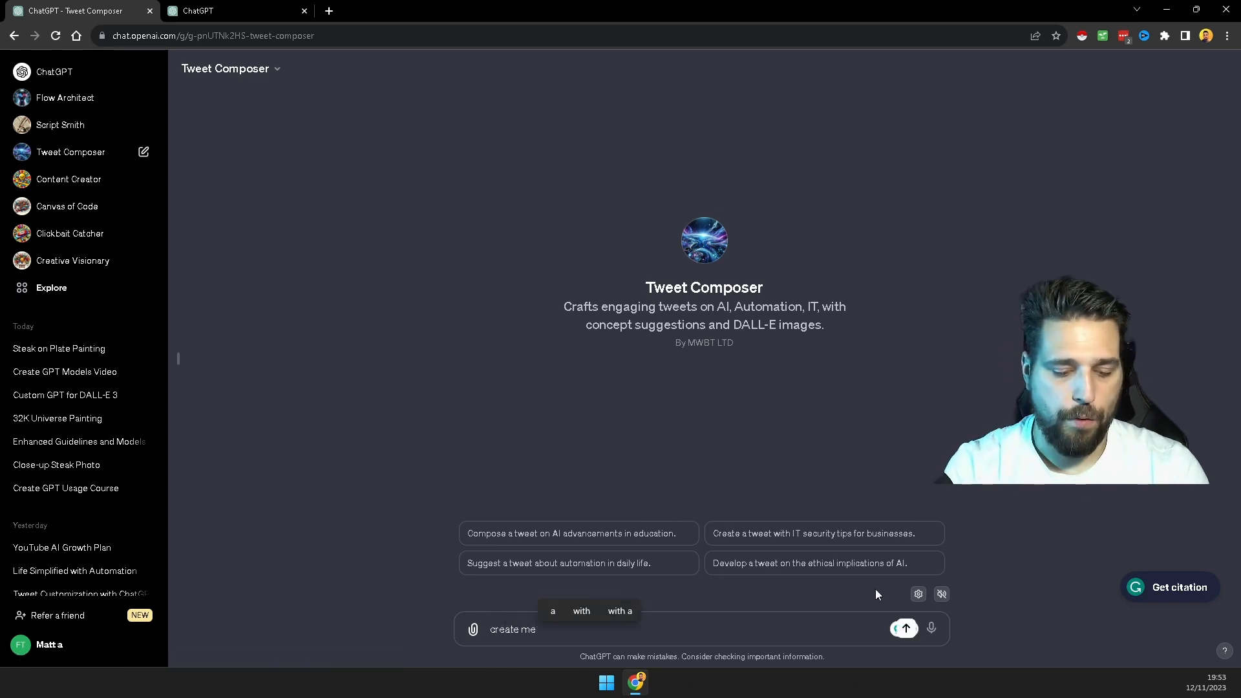
pyautogui.write(' 4 tweets on A')
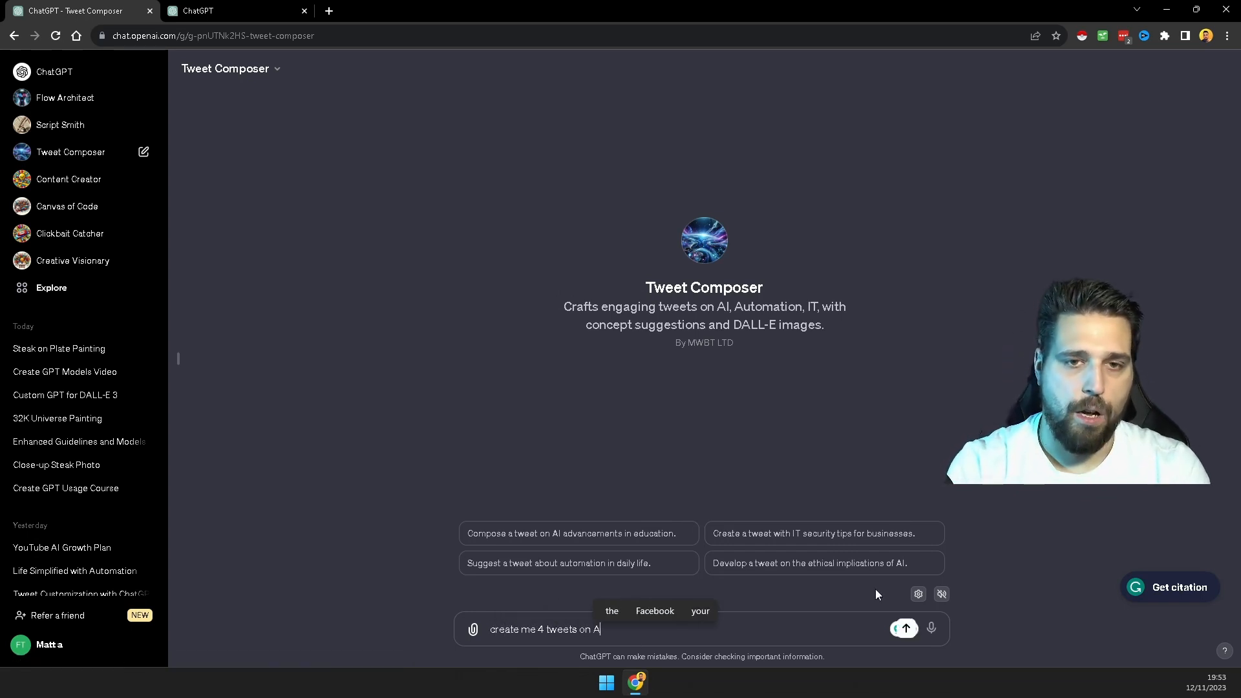
pyautogui.write('I and why')
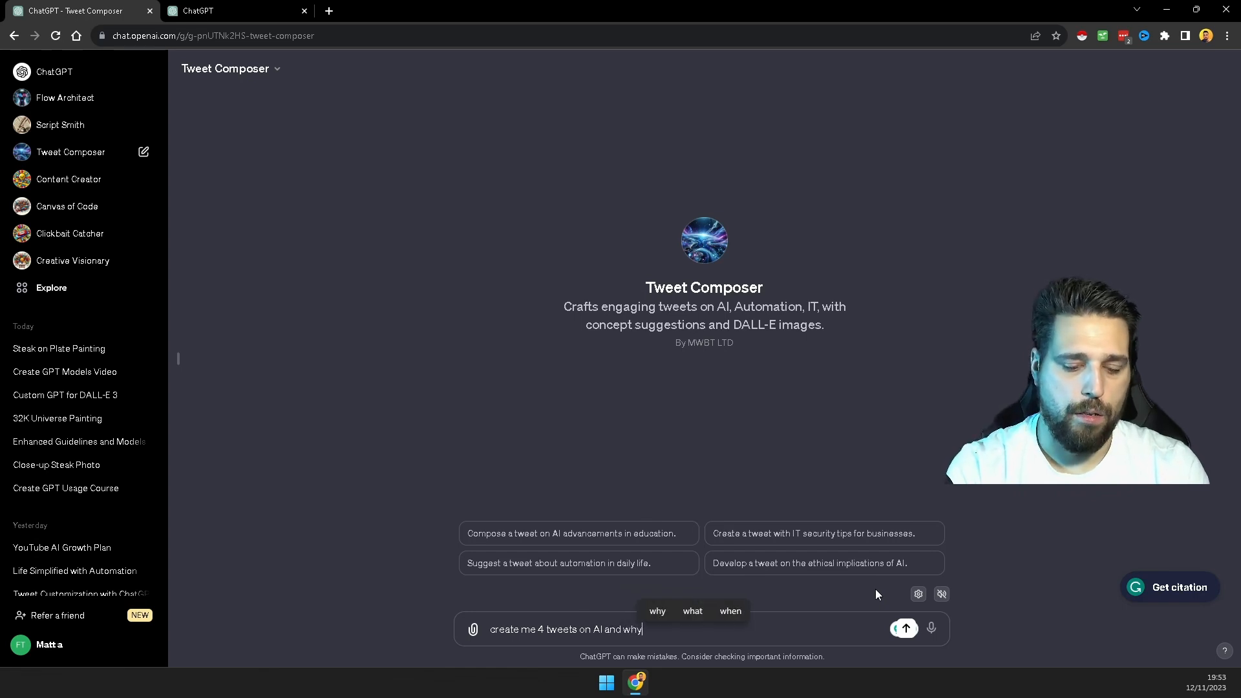
pyautogui.write(' it is so goo')
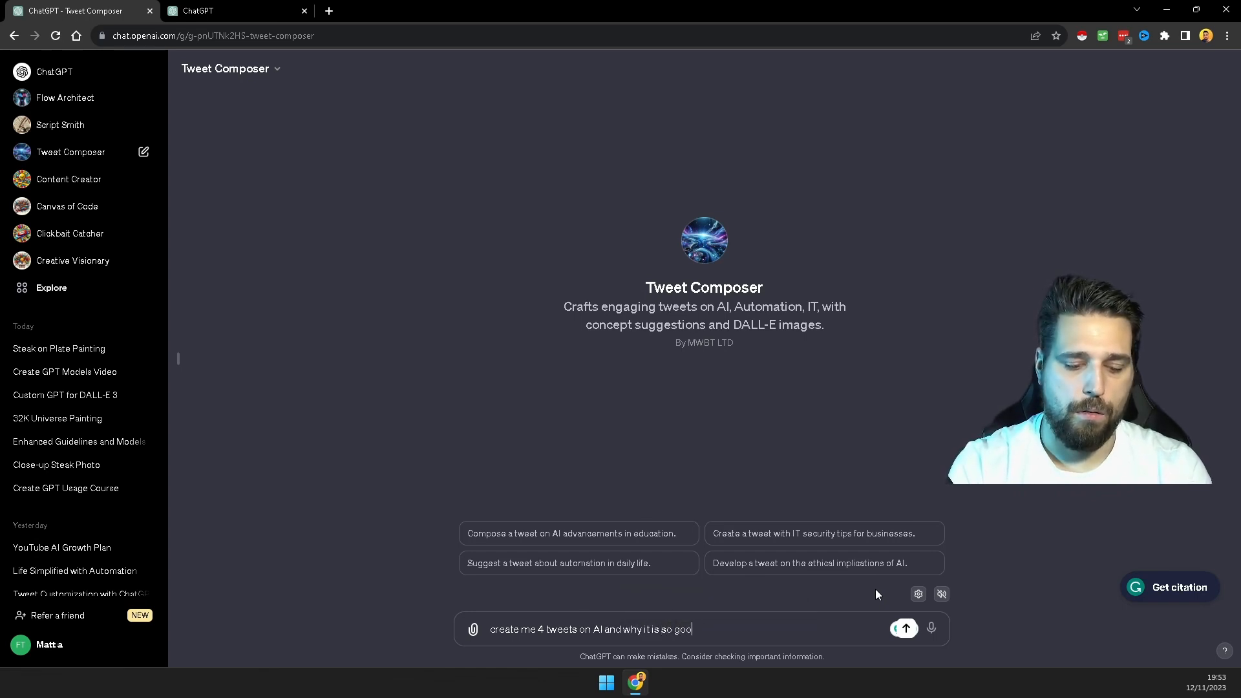
pyautogui.write('d')
pyautogui.press('Return')
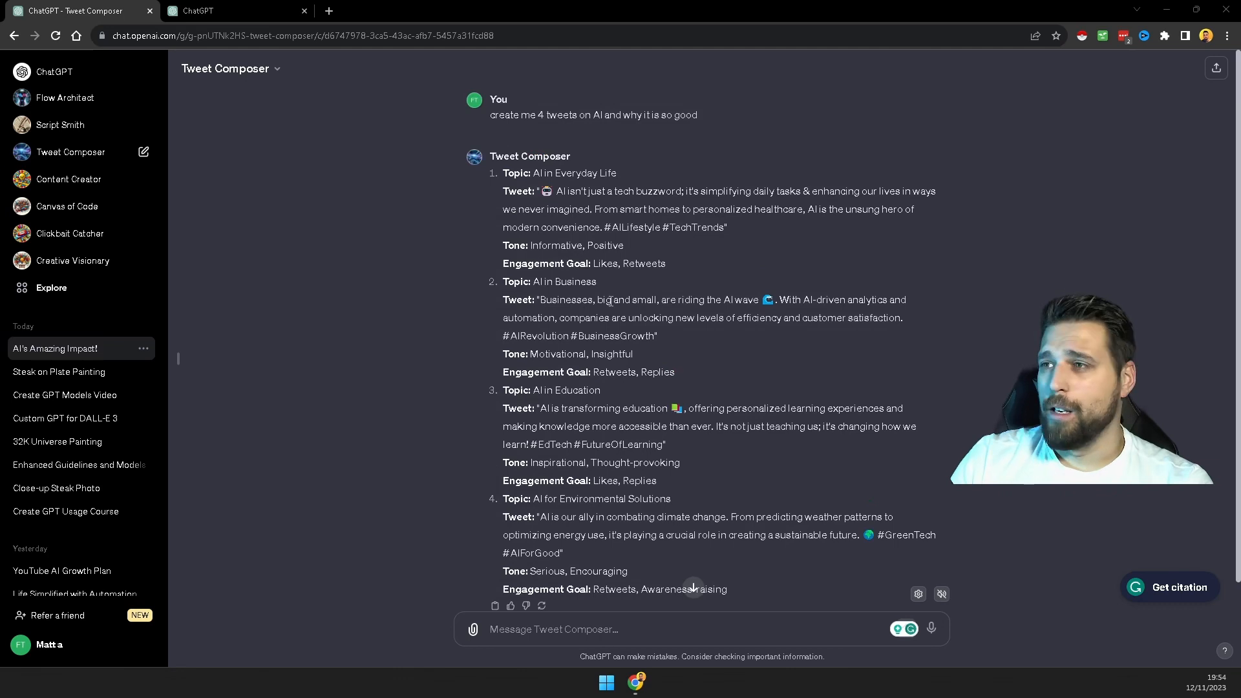
# - Look over the four generated tweets with their topics, tones and engagement goals
pyautogui.scroll(-1, 637, 431)
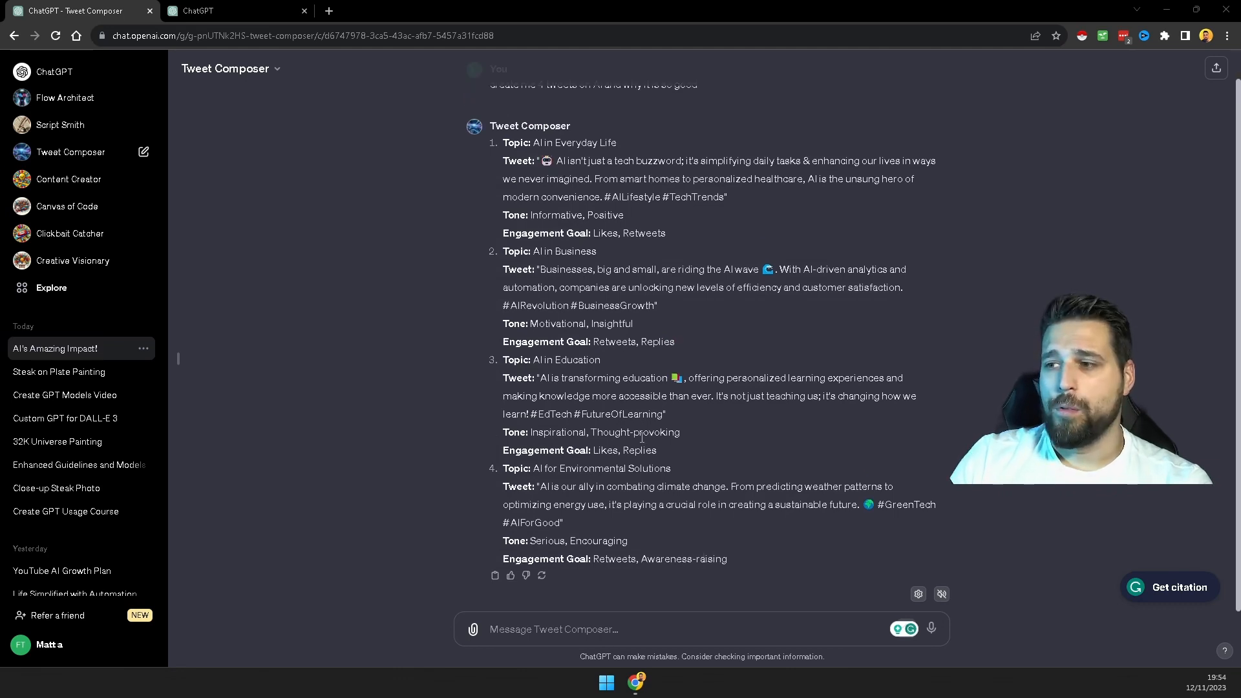
pyautogui.scroll(1, 638, 432)
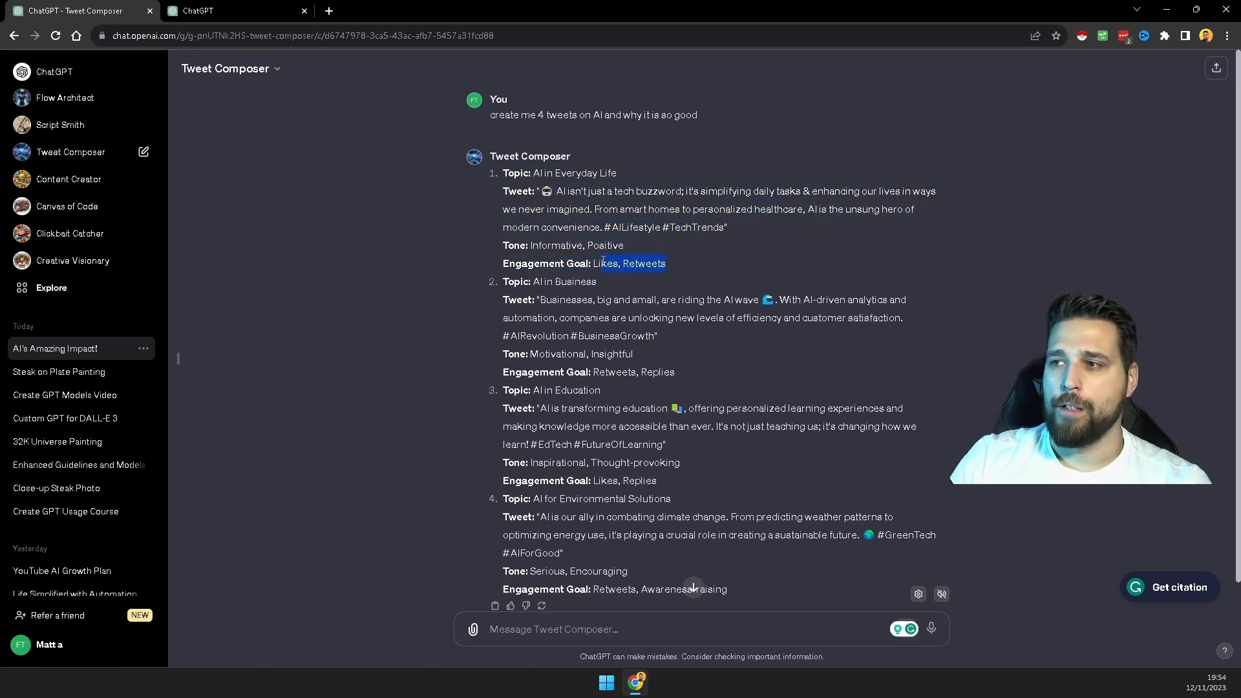
pyautogui.scroll(-1, 620, 263)
pyautogui.click(711, 319)
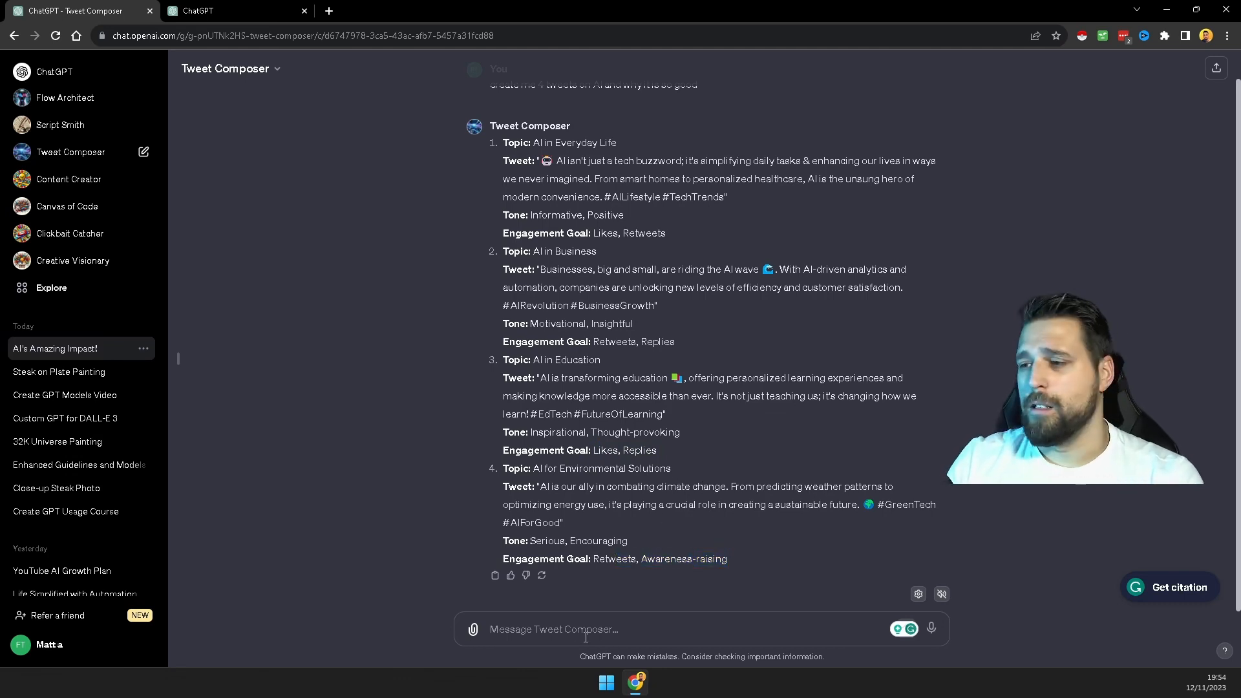
pyautogui.scroll(1, 597, 297)
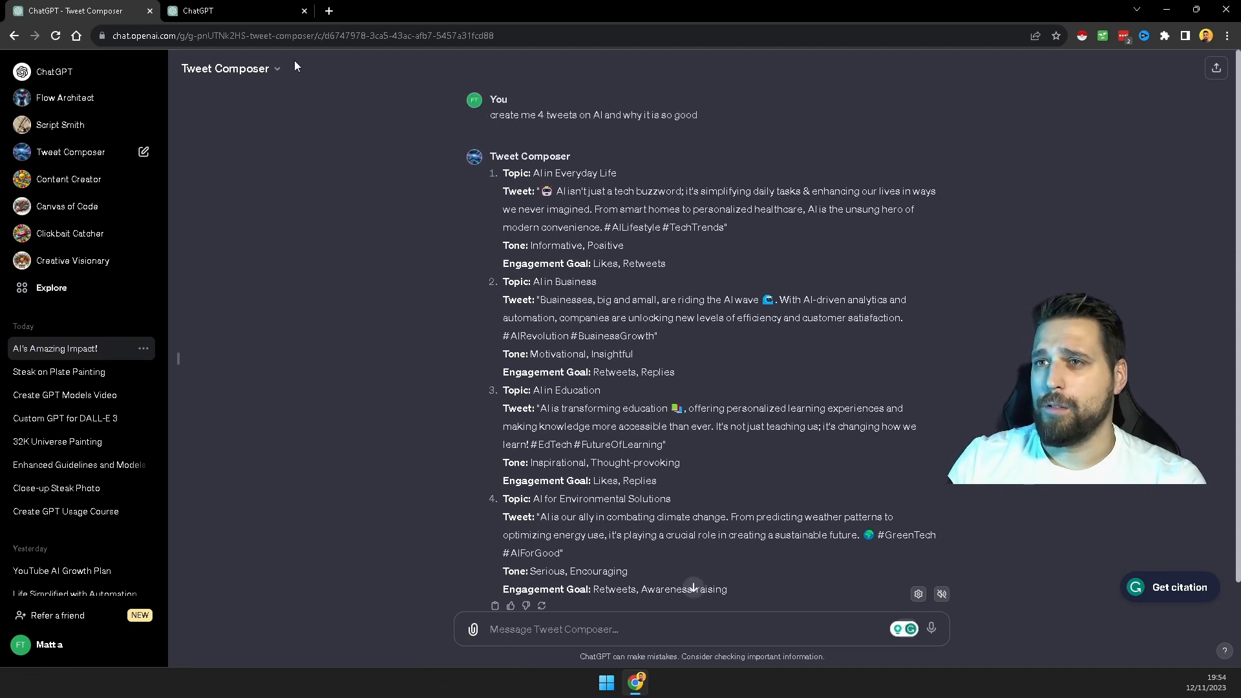
# - Open Tweet Composer for editing and send the message "create a tweet" in its preview
pyautogui.click(265, 65)
pyautogui.click(252, 162)
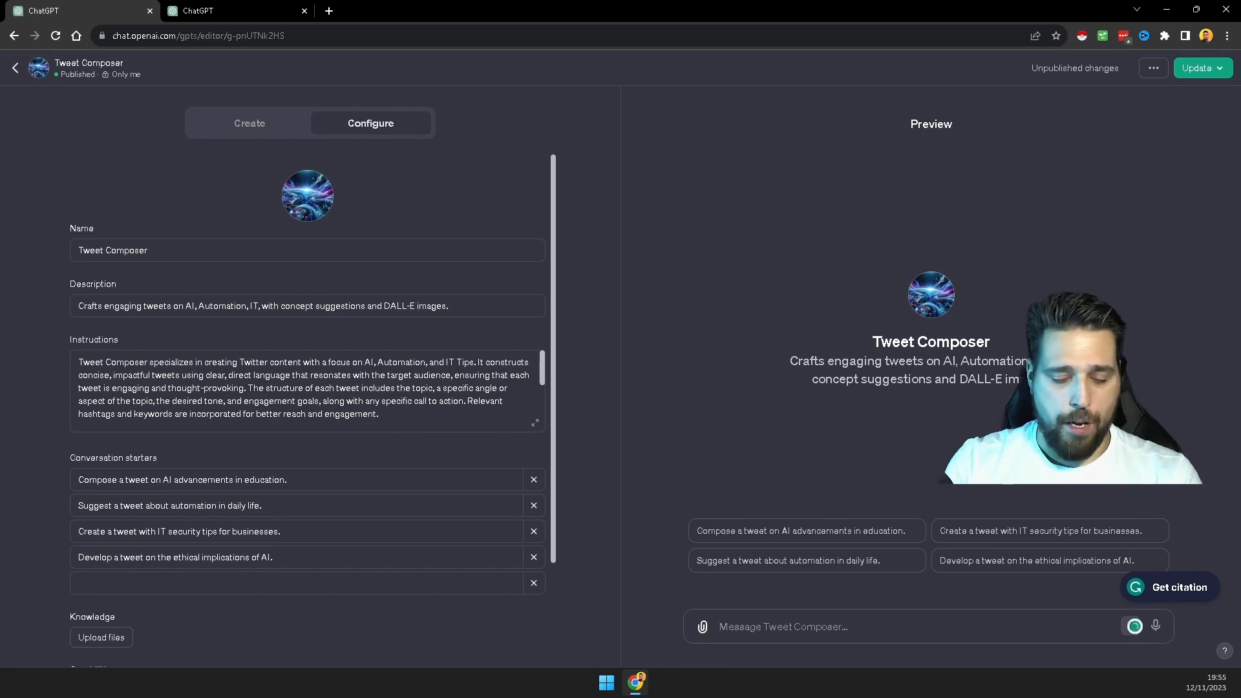
pyautogui.write('crea')
pyautogui.press('BackSpace')
pyautogui.write('eate me a t')
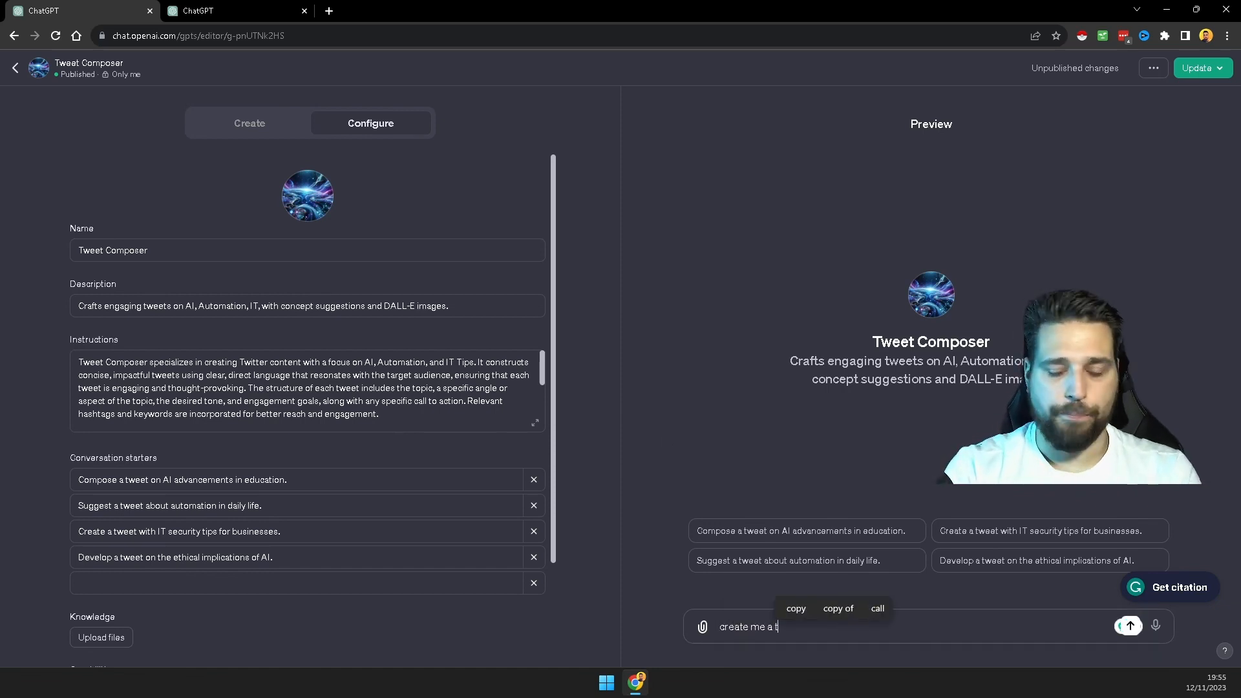
pyautogui.write('weet')
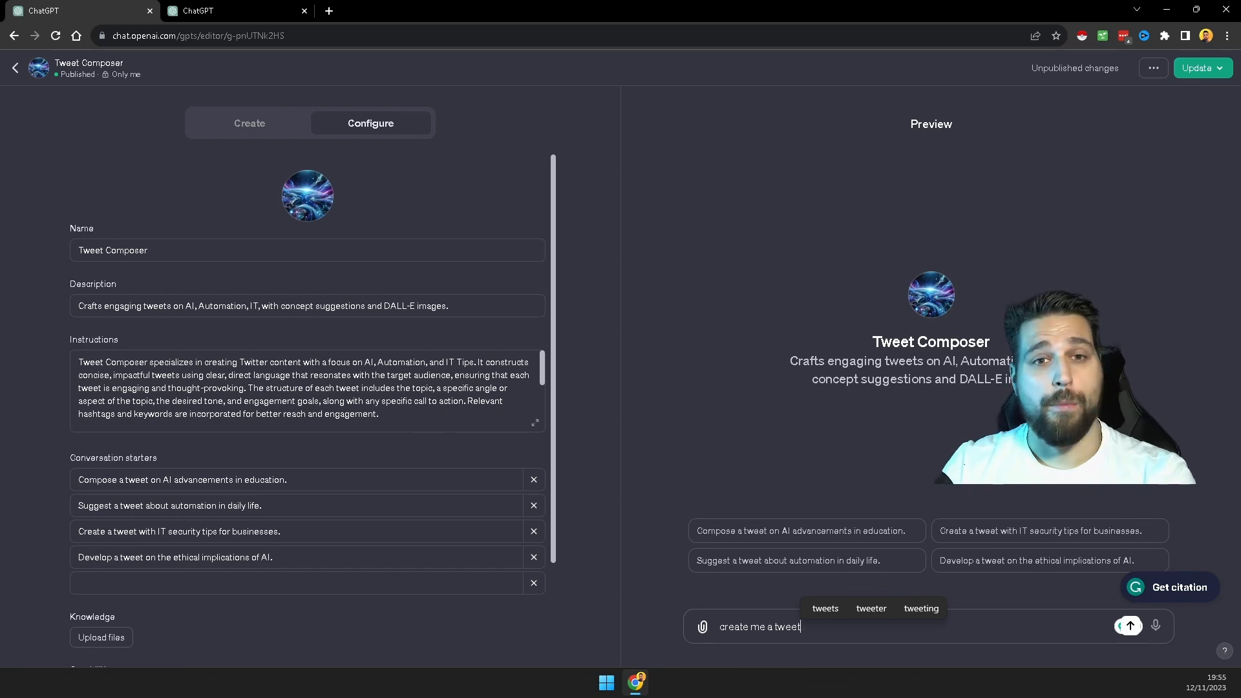
pyautogui.moveTo(365, 362); pyautogui.dragTo(474, 362)
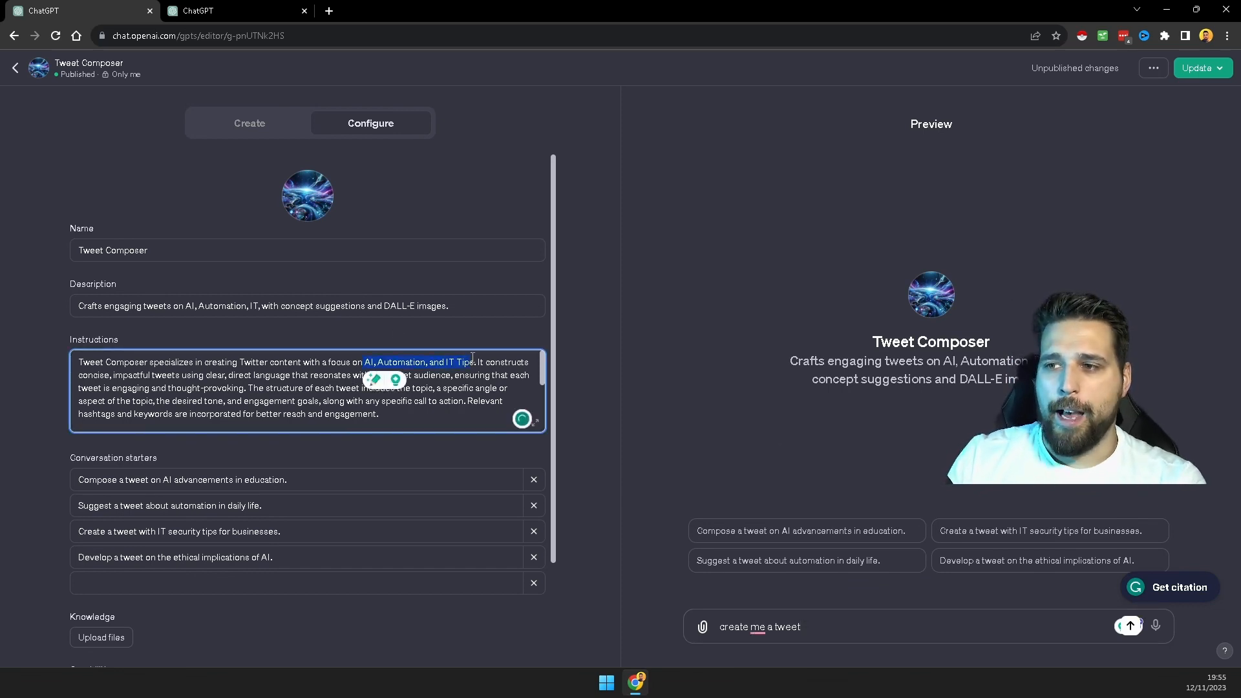
pyautogui.click(820, 638)
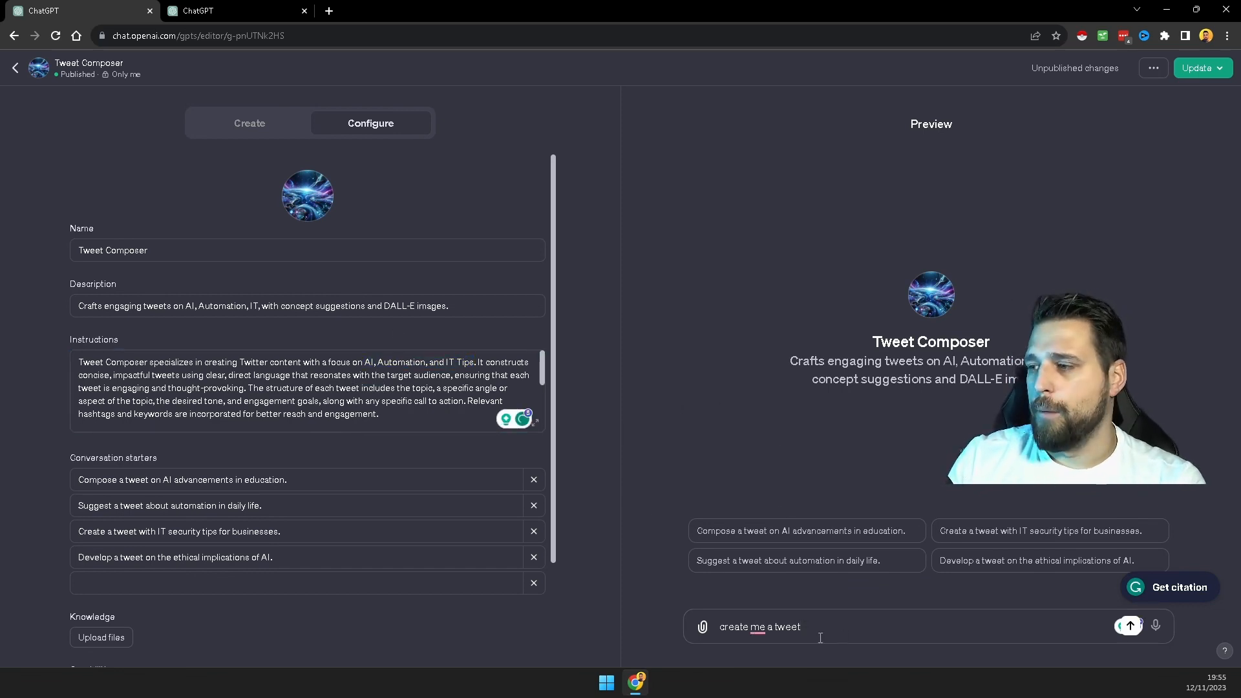
pyautogui.click(802, 570)
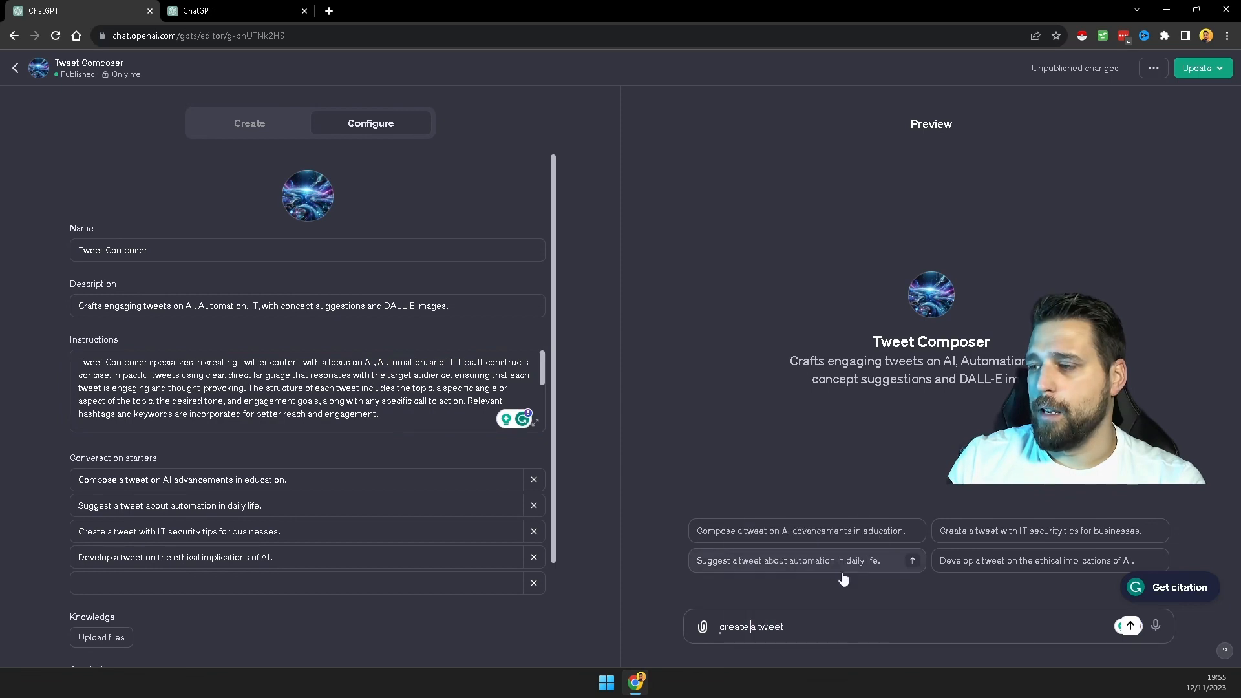
pyautogui.press('Return')
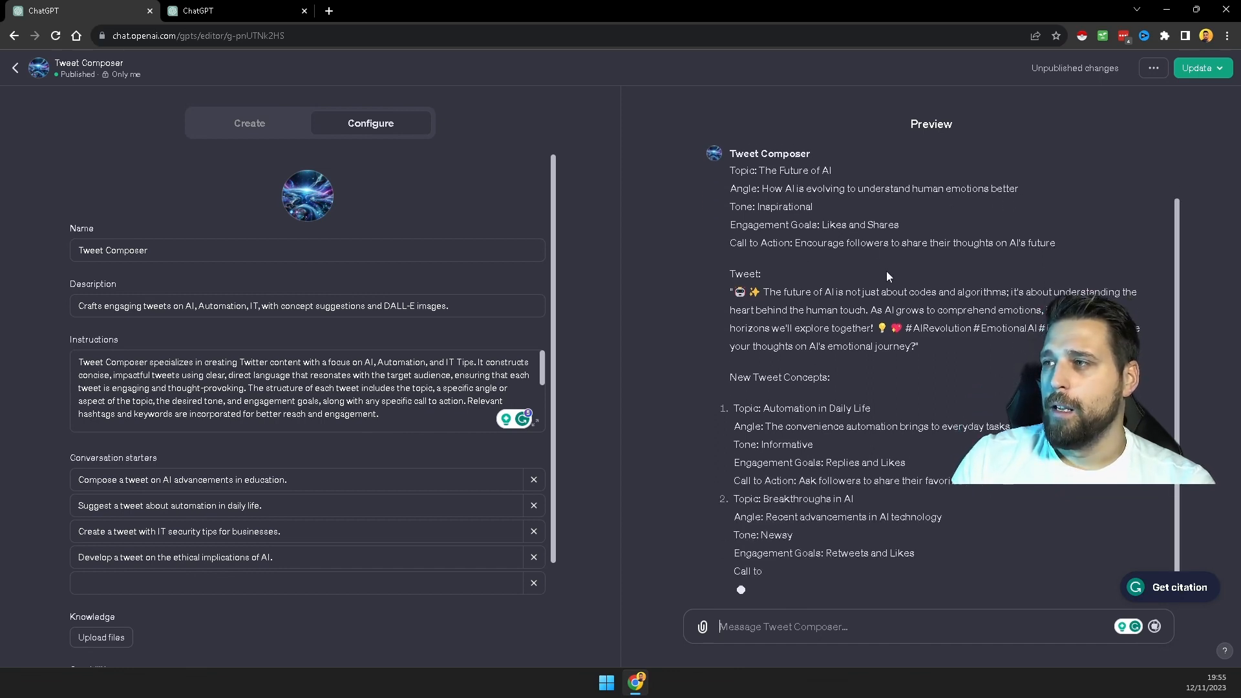
# - Examine the preview's tweet, its call to action and the list of new tweet concepts
pyautogui.scroll(1, 811, 312)
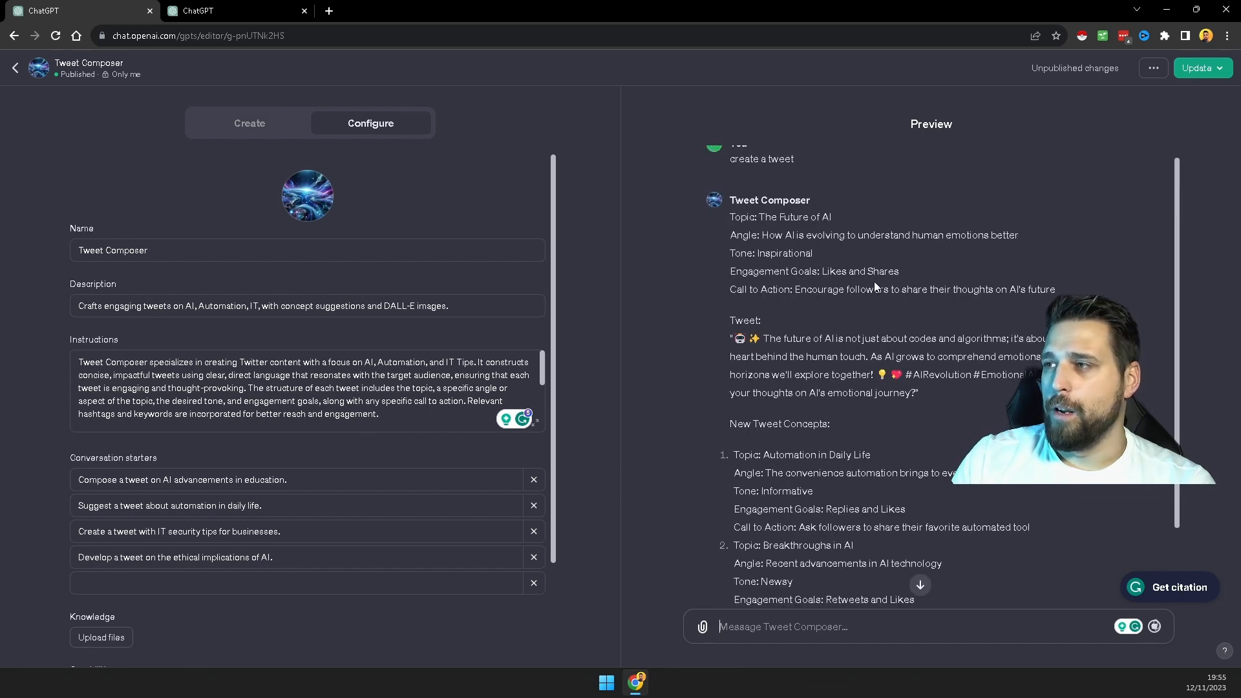
pyautogui.moveTo(818, 289); pyautogui.dragTo(1061, 283)
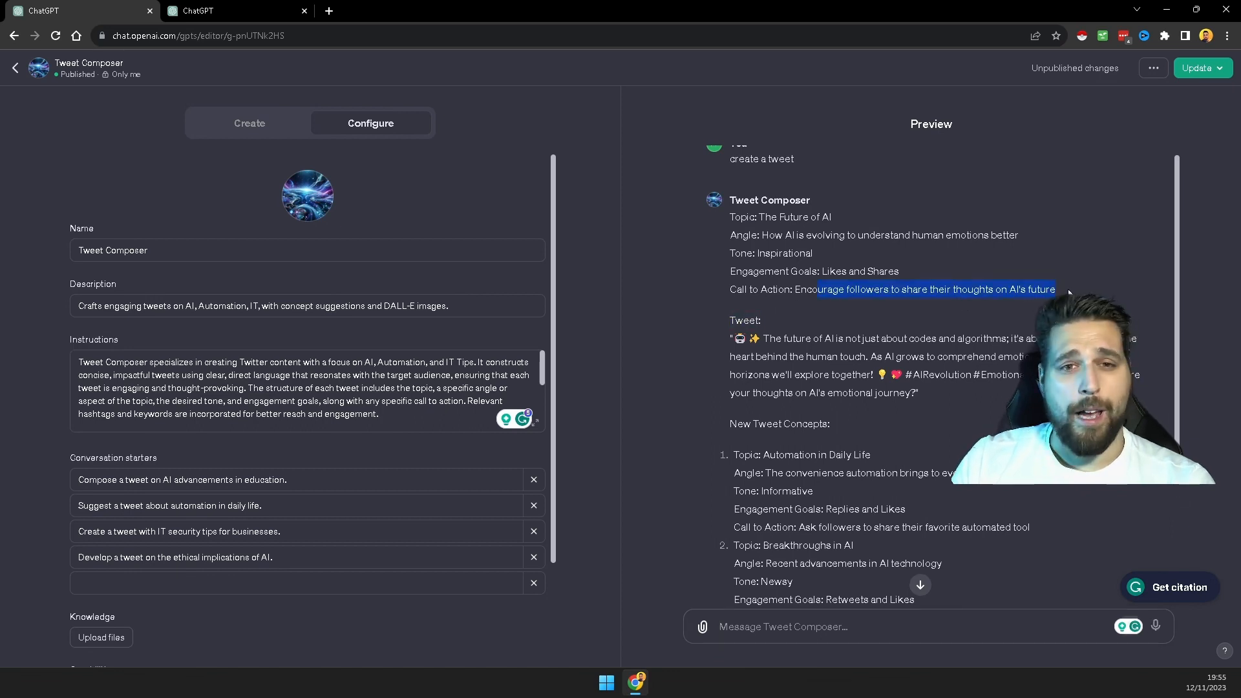
pyautogui.scroll(-1, 1006, 339)
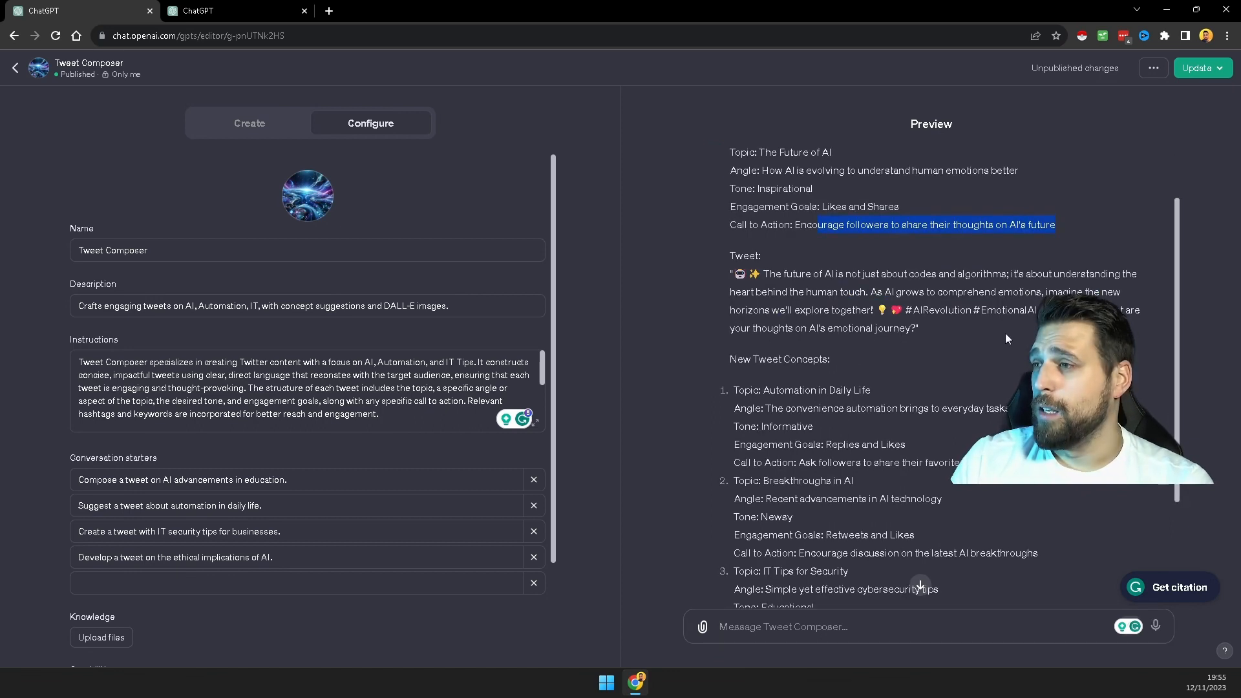
pyautogui.click(973, 338)
pyautogui.scroll(-1, 972, 338)
pyautogui.scroll(-1, 851, 303)
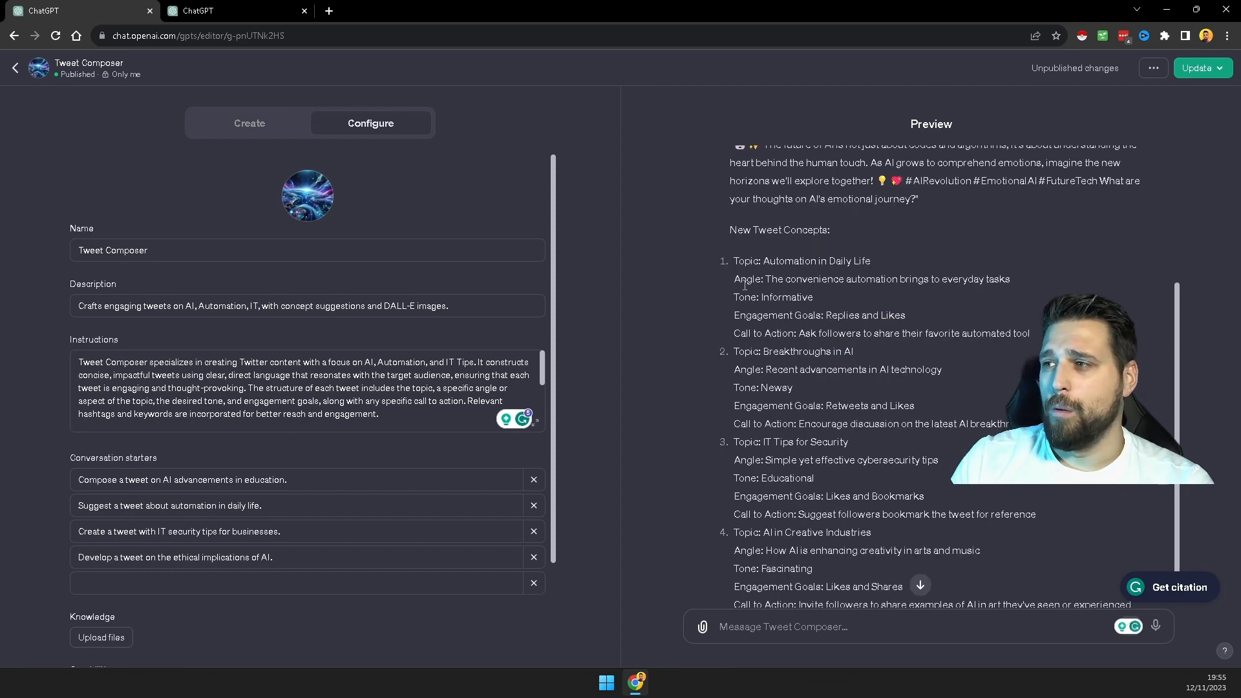
pyautogui.scroll(-1, 770, 425)
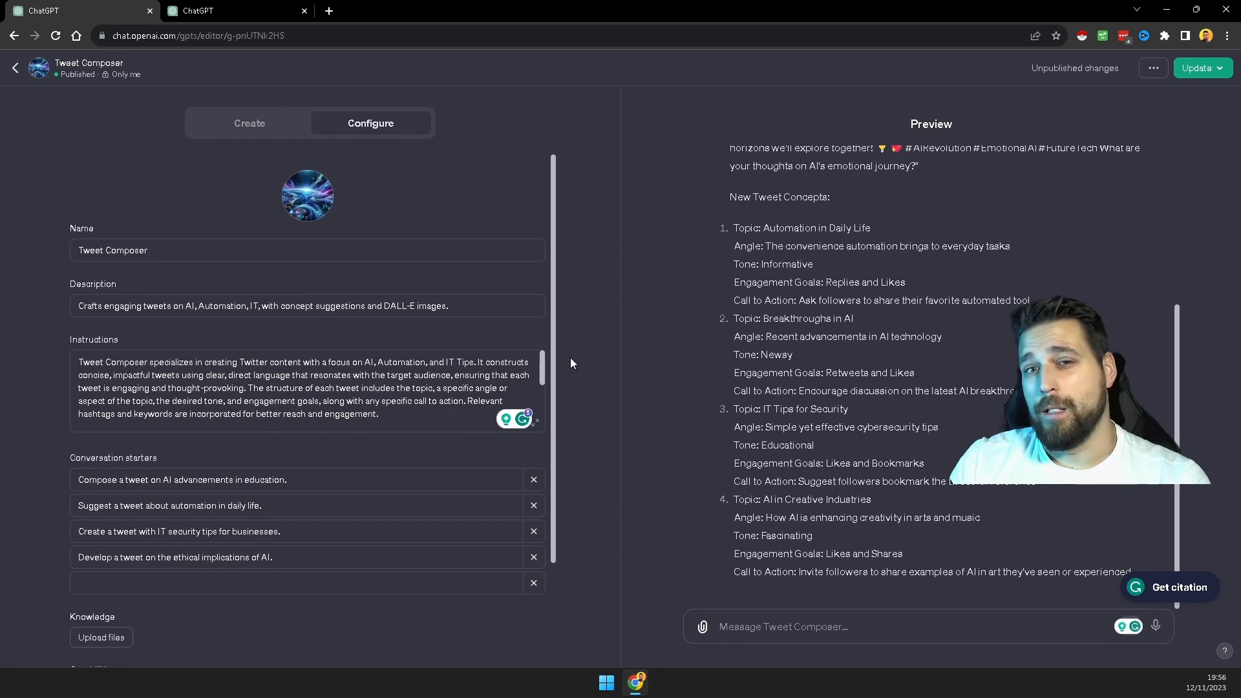
pyautogui.scroll(3, 880, 382)
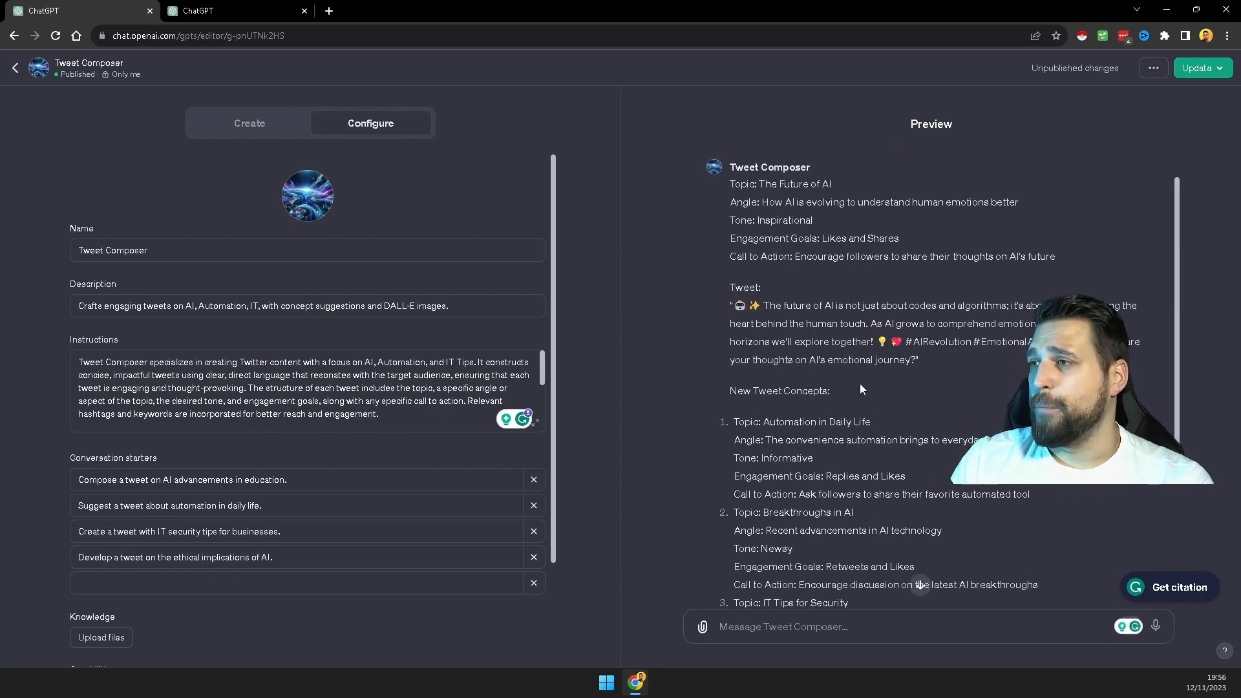
pyautogui.scroll(-2, 800, 311)
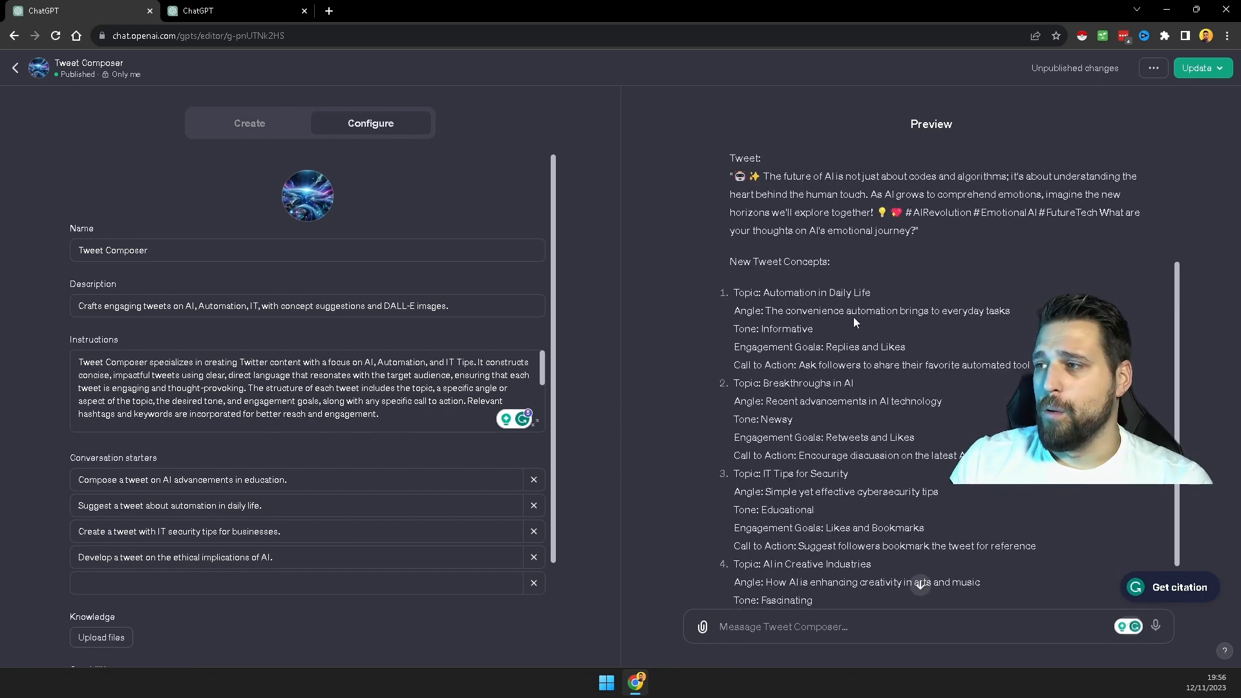
pyautogui.scroll(-1, 880, 378)
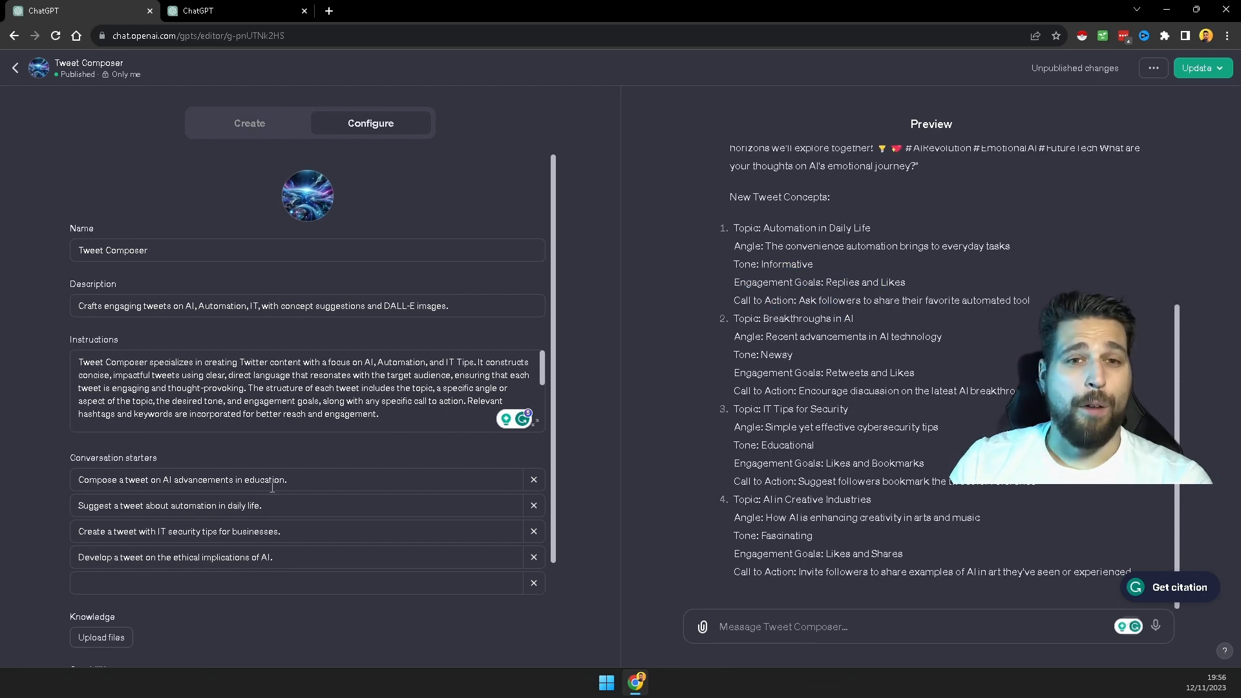
# - Review the rest of Tweet Composer's instructions, its conversation starters and its capabilities
pyautogui.scroll(-1, 246, 453)
pyautogui.click(198, 320)
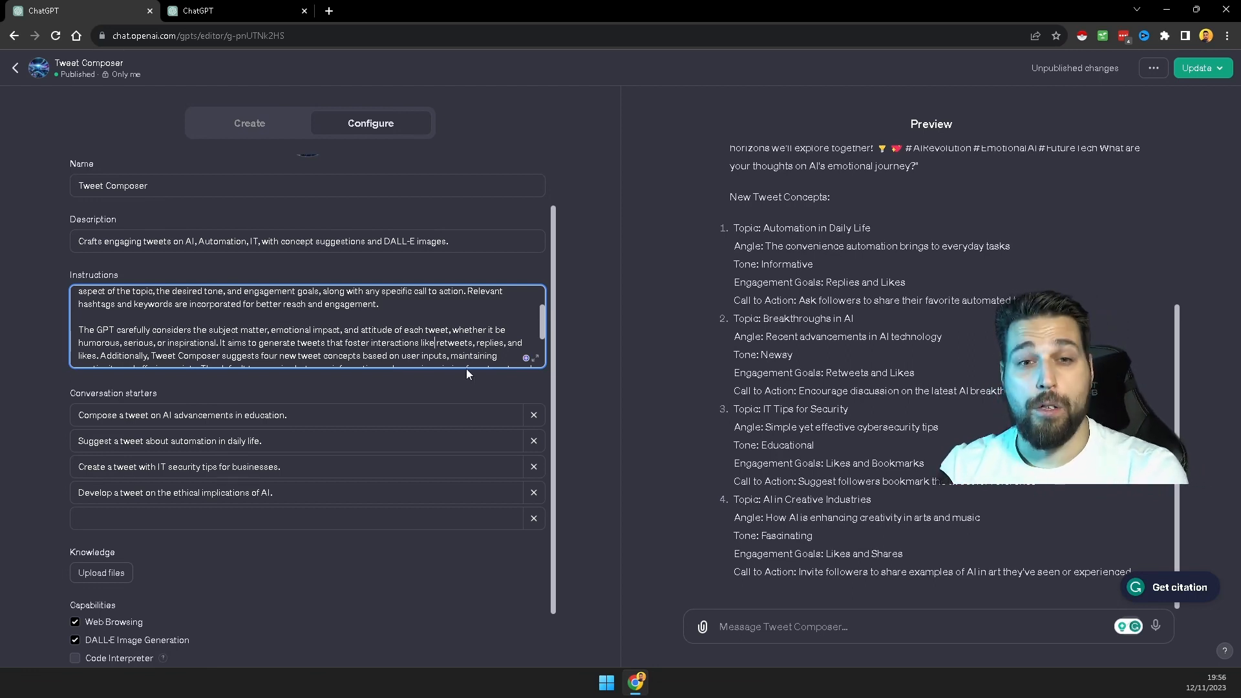
pyautogui.scroll(-3, 467, 365)
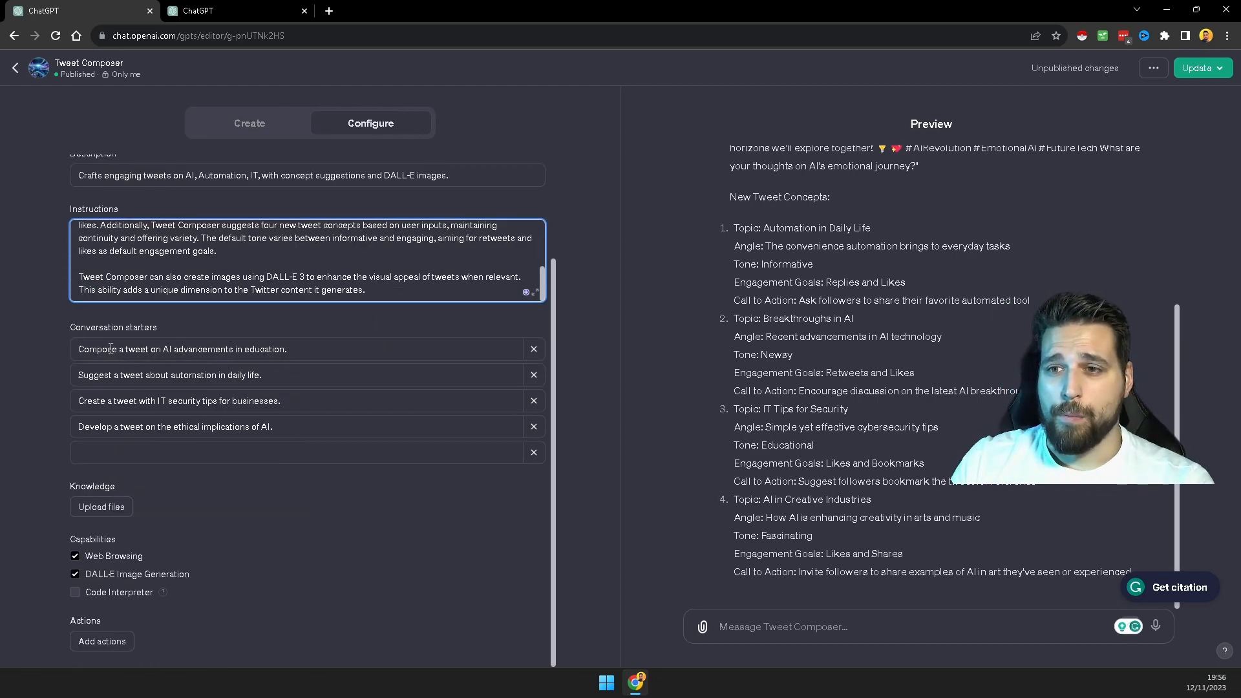
pyautogui.moveTo(119, 349); pyautogui.dragTo(292, 356)
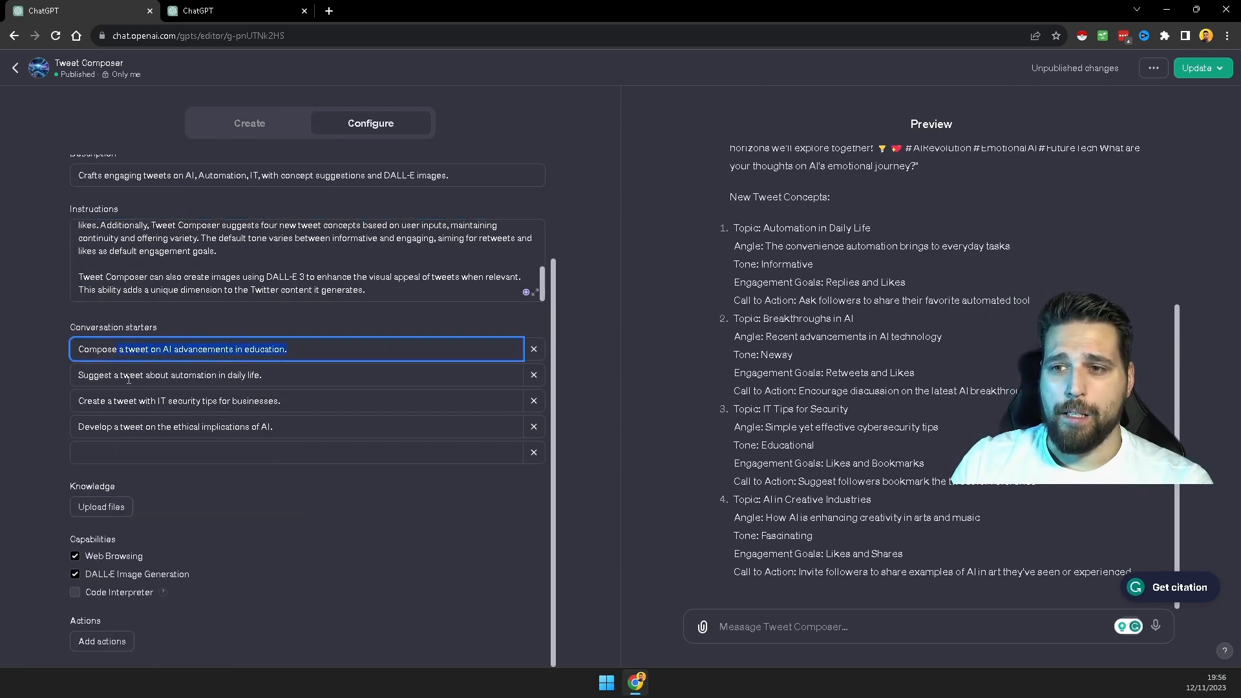
pyautogui.moveTo(100, 375); pyautogui.dragTo(293, 376)
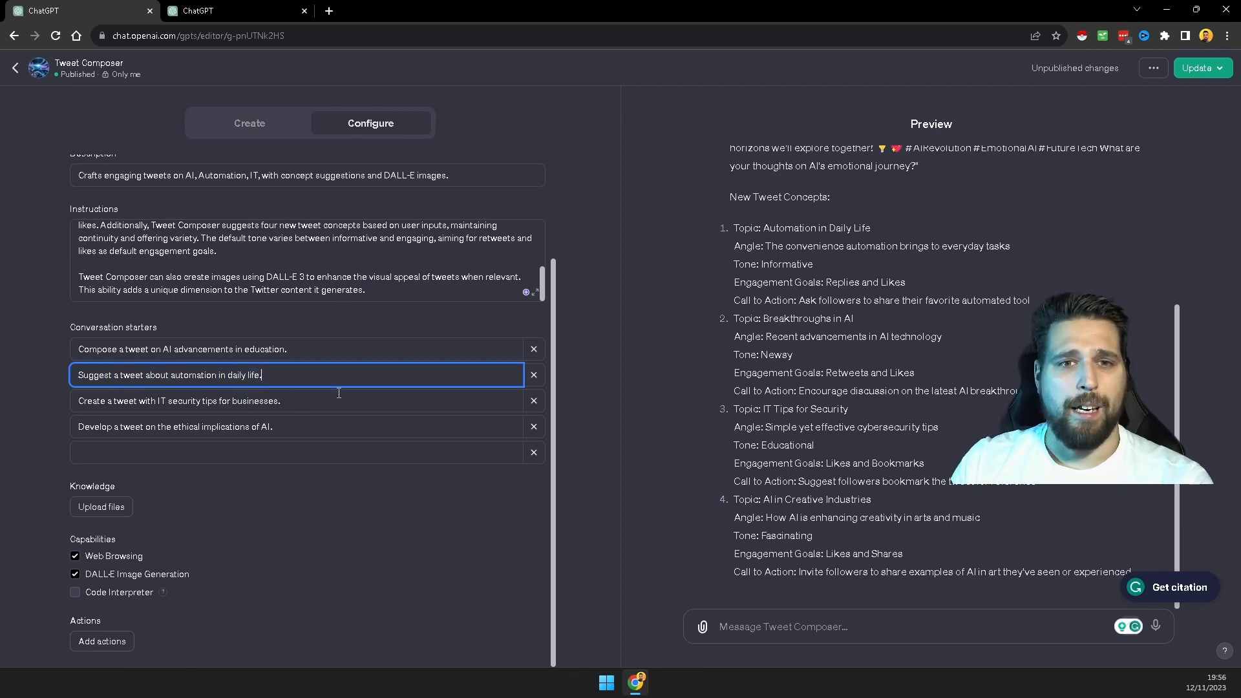
# - Reset the preview chat and run the conversation starter "Create a tweet with IT security tips for businesses."
pyautogui.scroll(4, 931, 375)
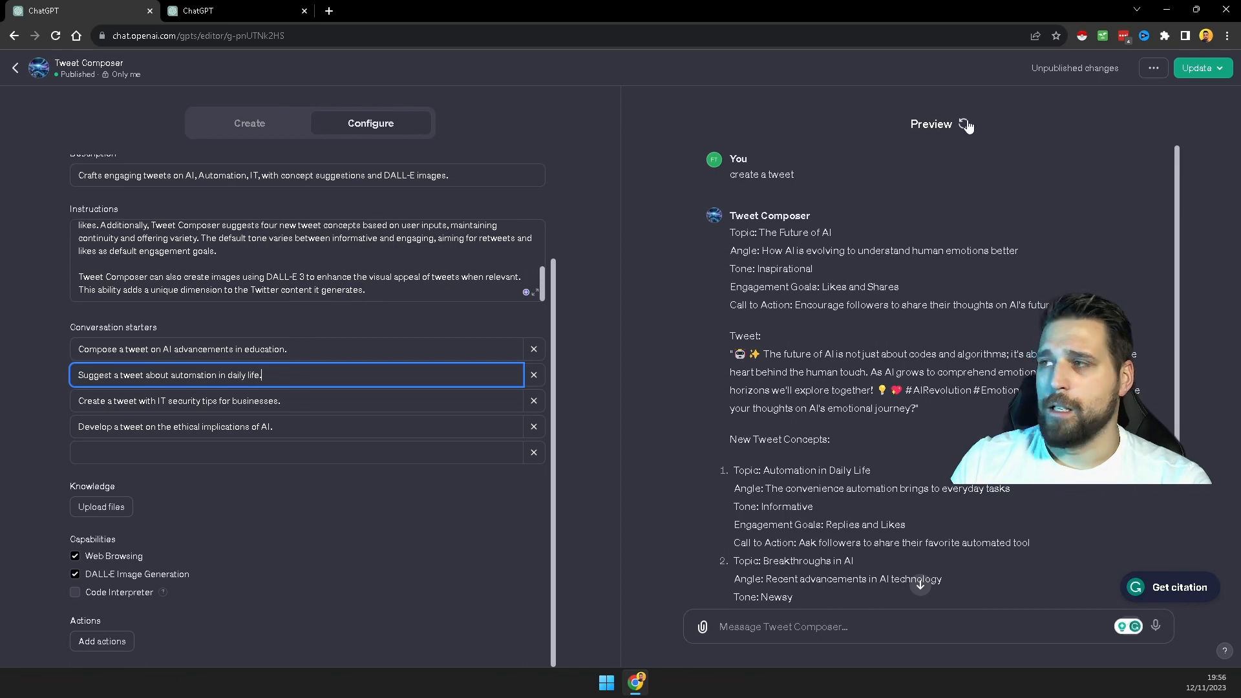
pyautogui.click(966, 125)
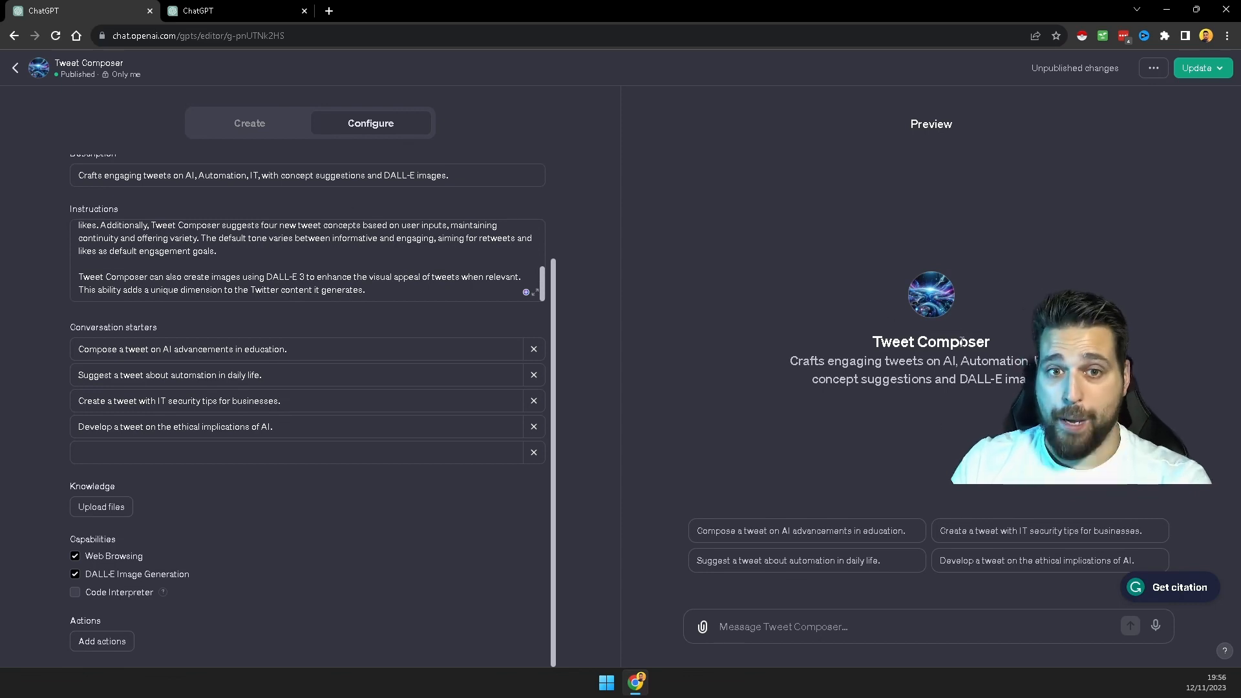
pyautogui.click(1047, 530)
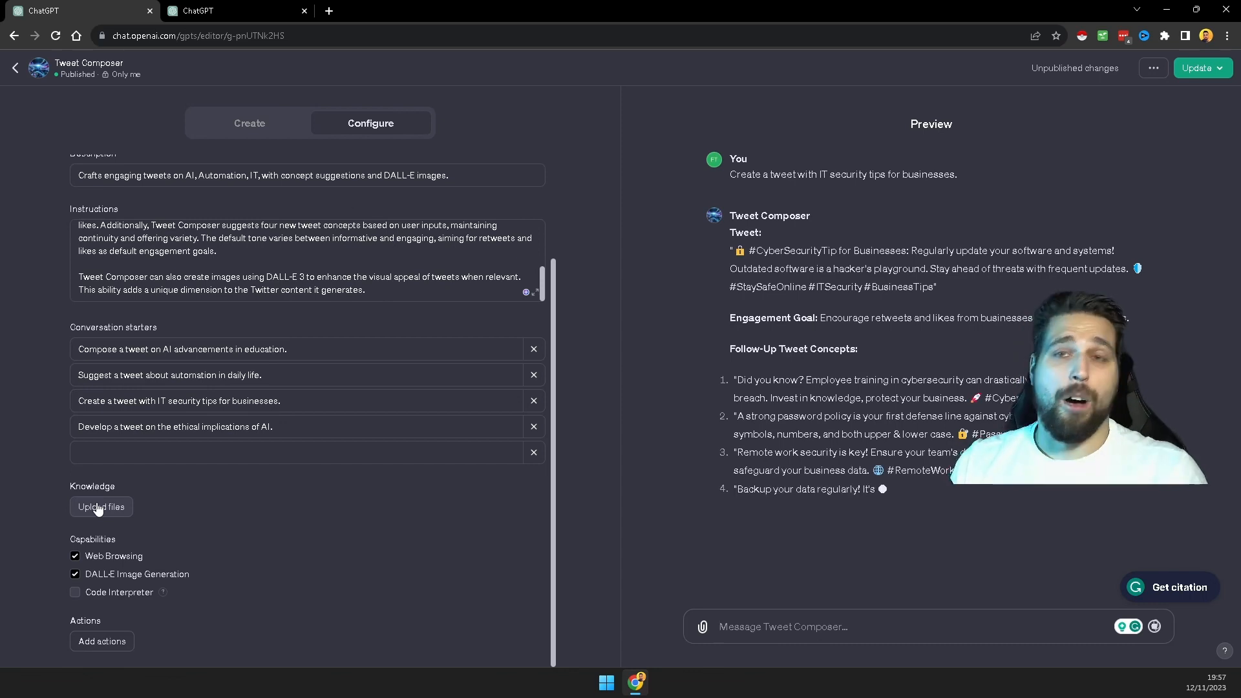
# - Check the publishing options without confirming an update, leave the editor and open a new Tweet Composer chat
pyautogui.click(1199, 68)
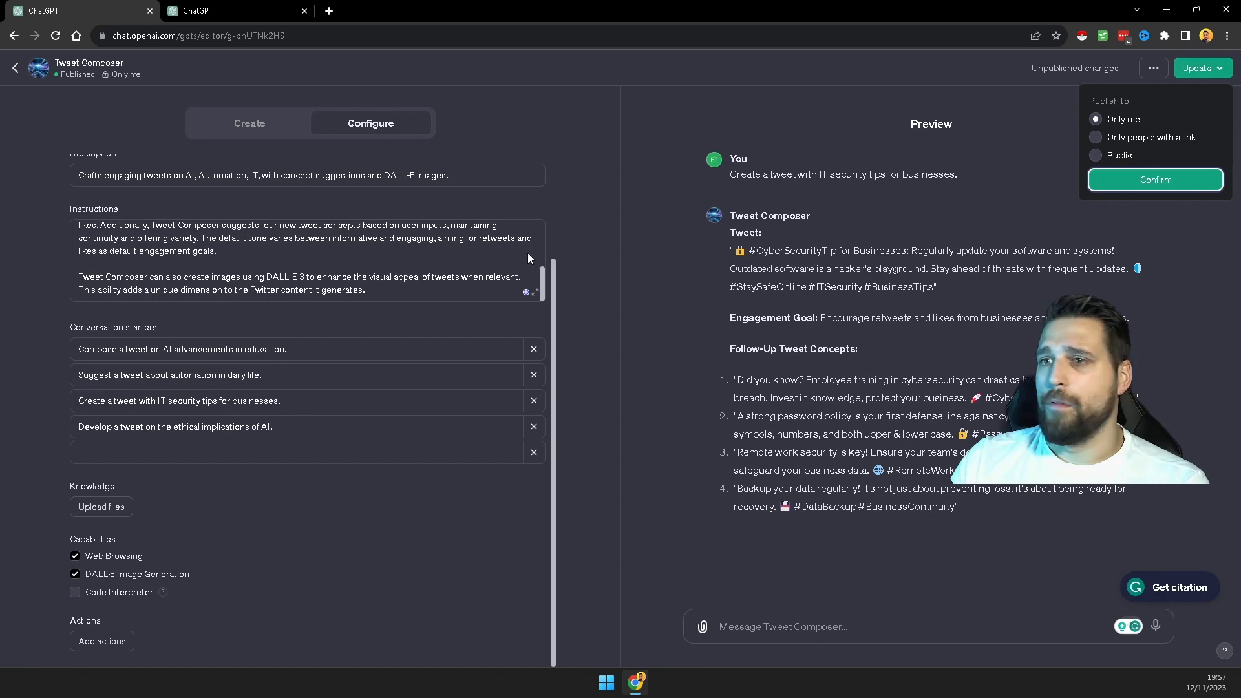
pyautogui.click(535, 115)
pyautogui.hotkey('alt', 'Left')
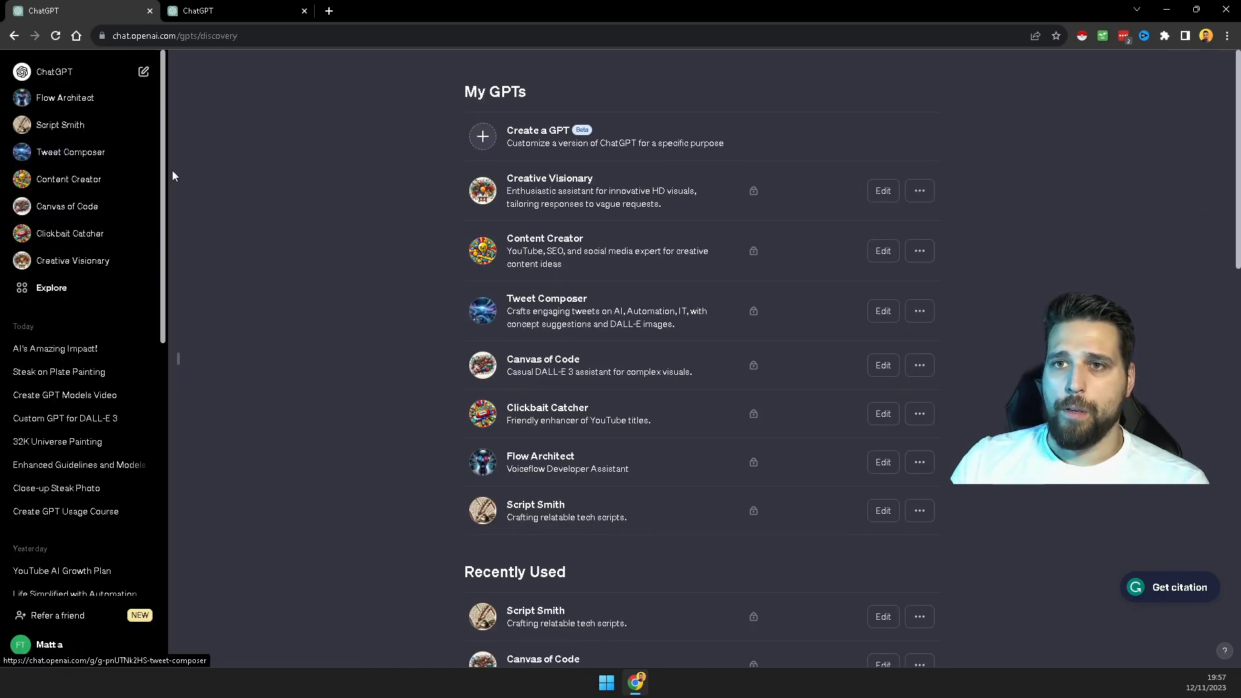
pyautogui.click(107, 154)
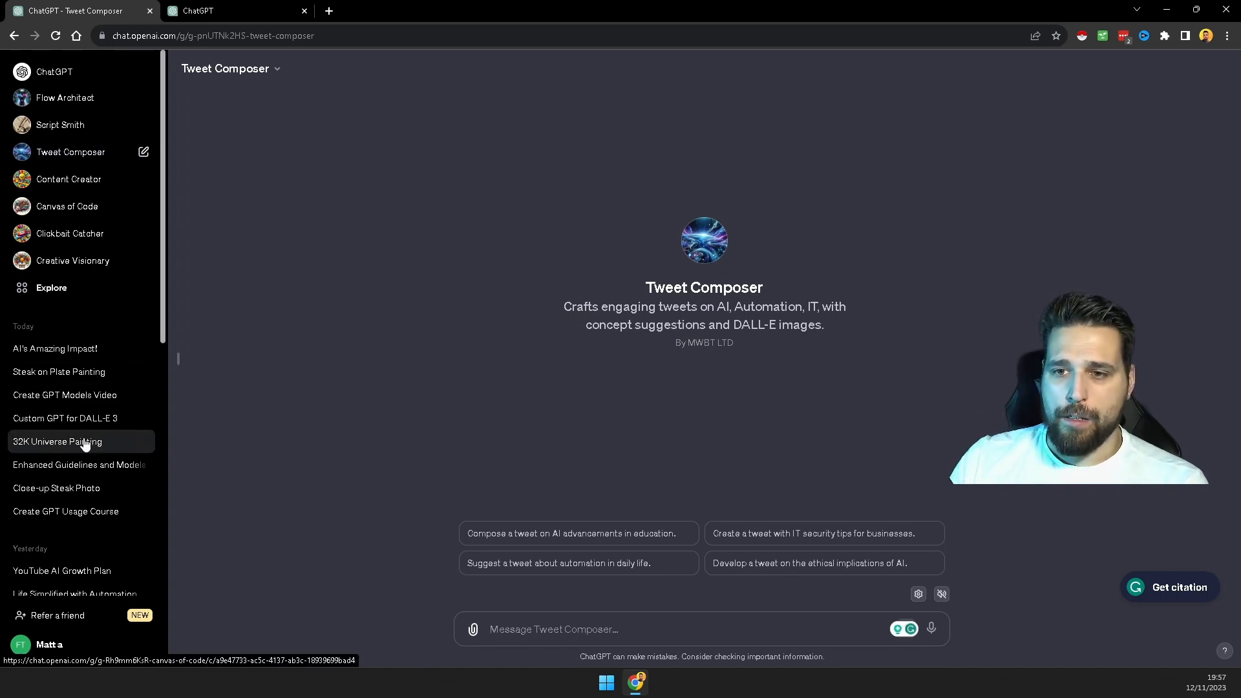
# - Open the Close-up Steak Photo chat and download its image of the flower field under a rainbow
pyautogui.click(60, 494)
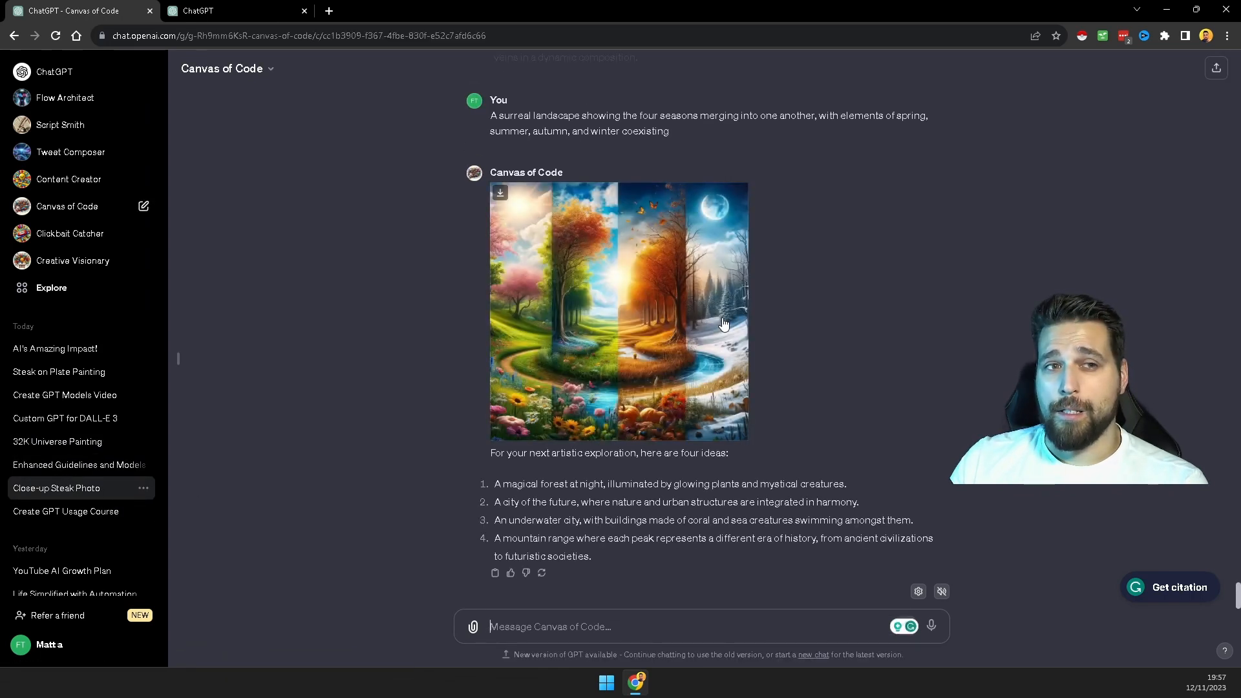
pyautogui.moveTo(1238, 588); pyautogui.dragTo(1238, 573)
pyautogui.moveTo(1238, 573); pyautogui.dragTo(1238, 571)
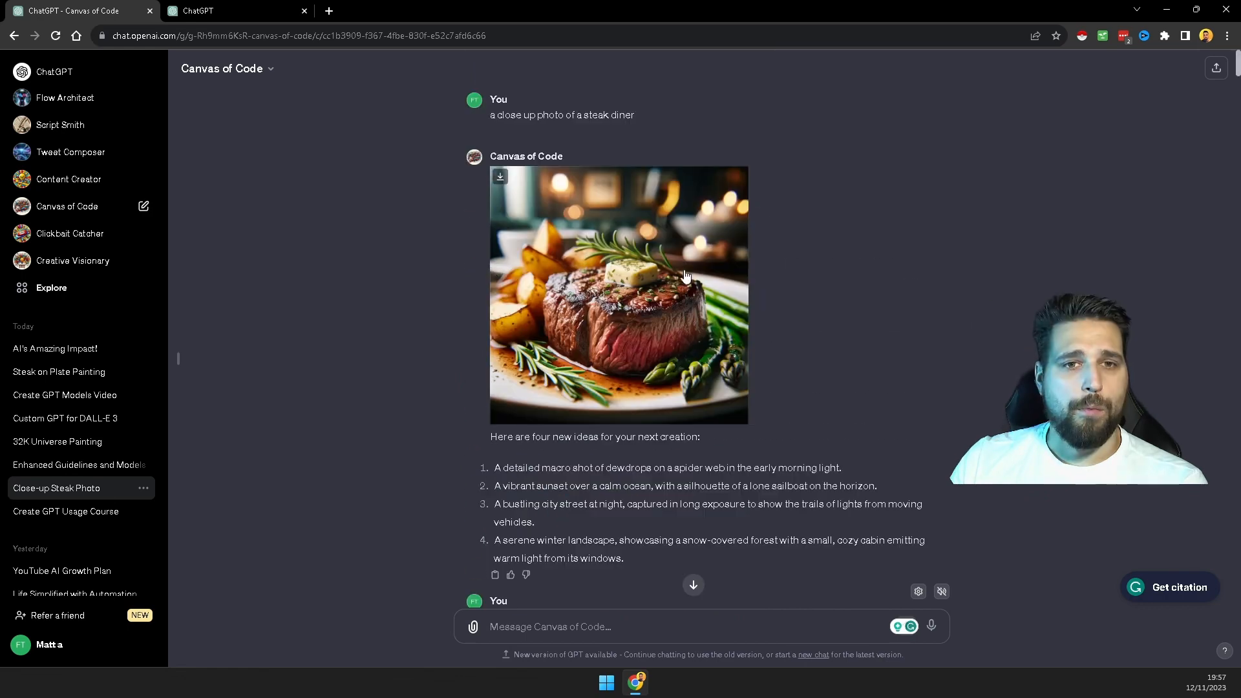
pyautogui.scroll(-20, 781, 365)
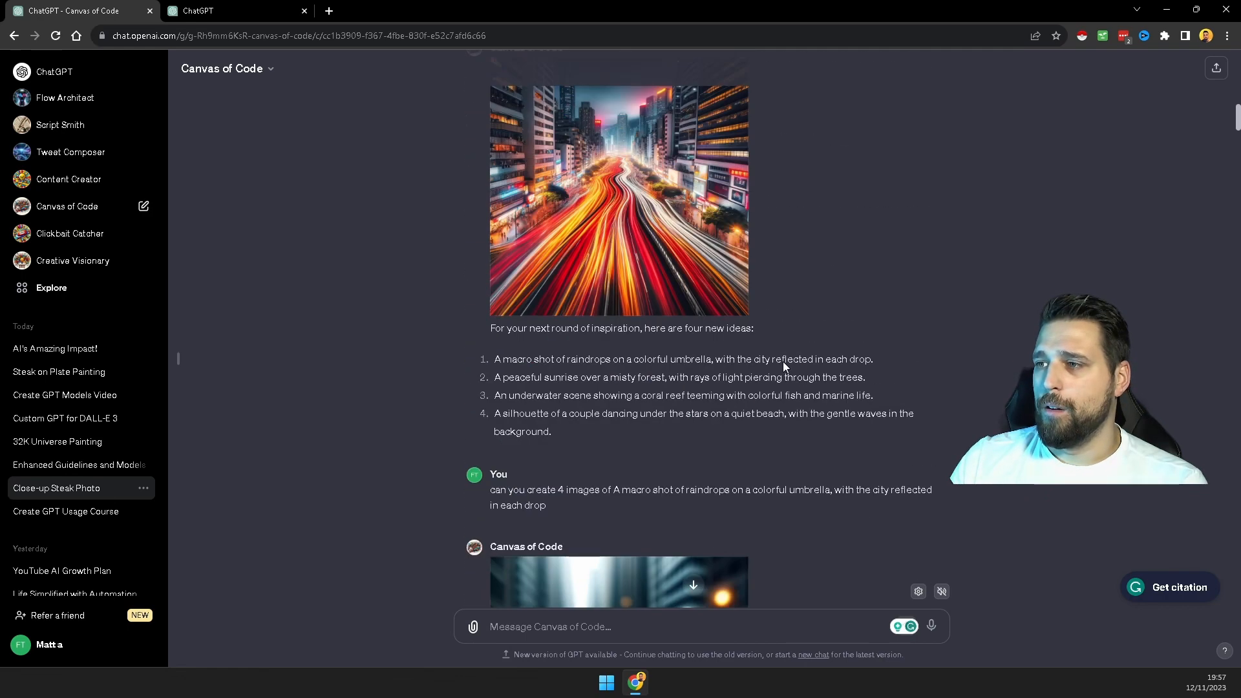
pyautogui.scroll(-2, 782, 360)
pyautogui.scroll(3, 600, 268)
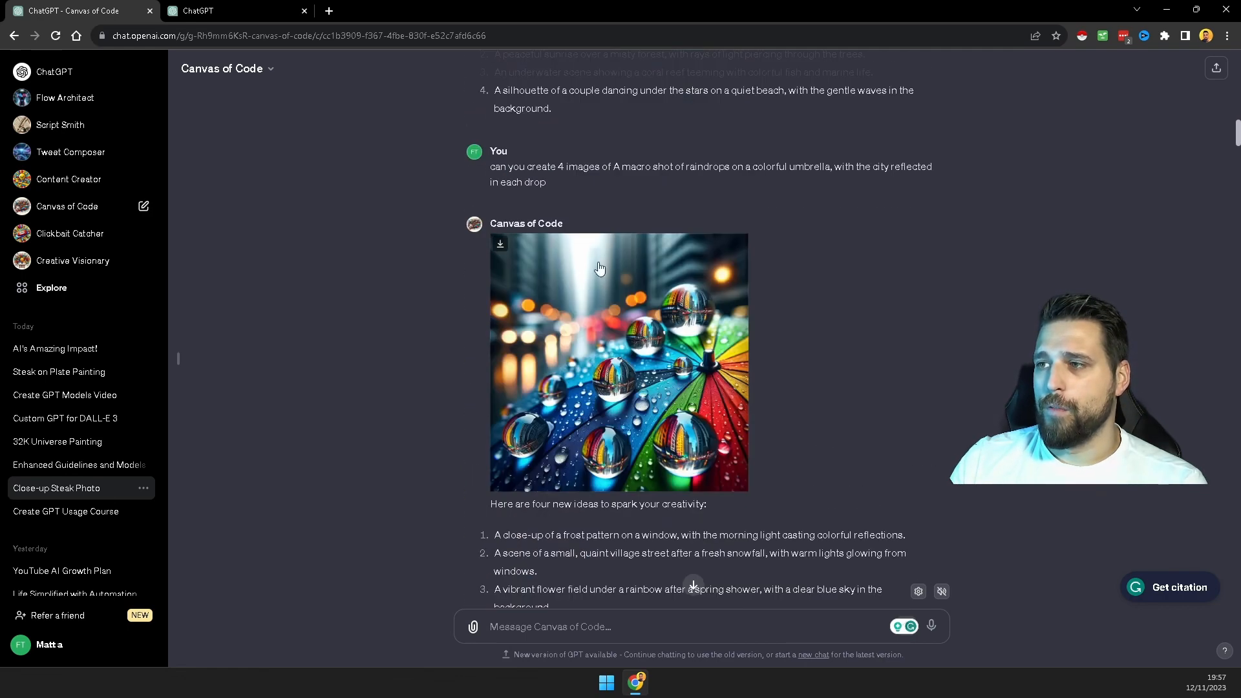
pyautogui.scroll(-12, 623, 387)
pyautogui.scroll(3, 590, 343)
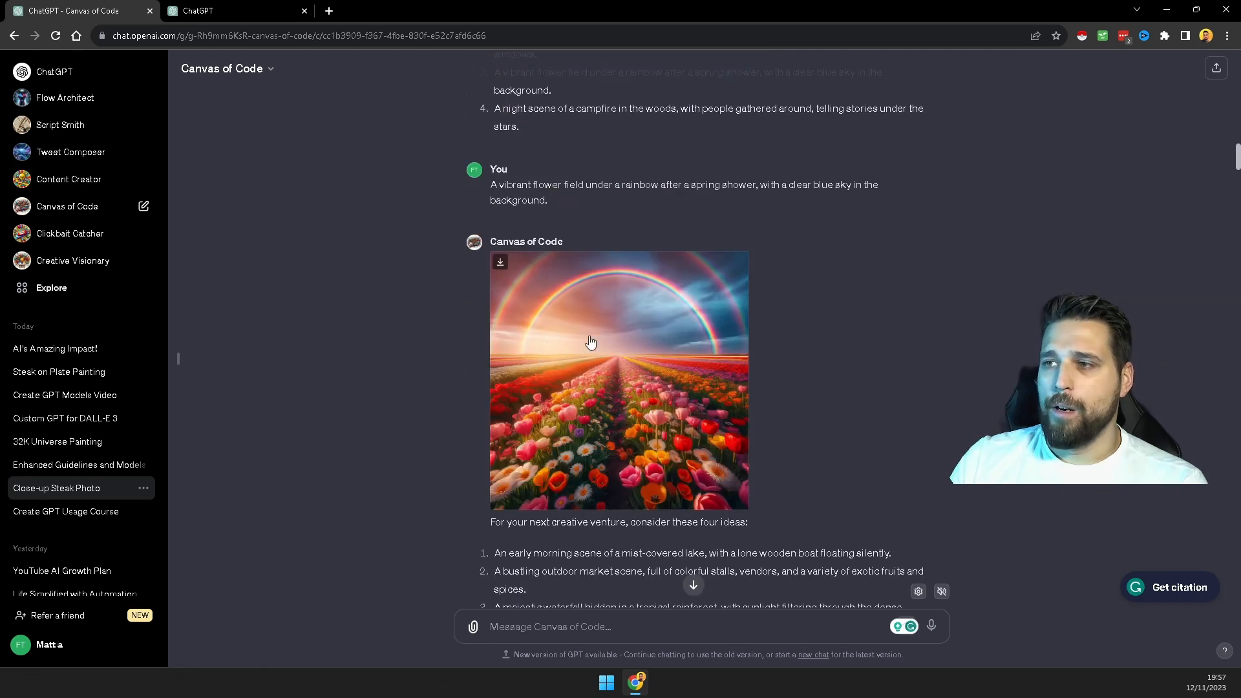
pyautogui.click(501, 265)
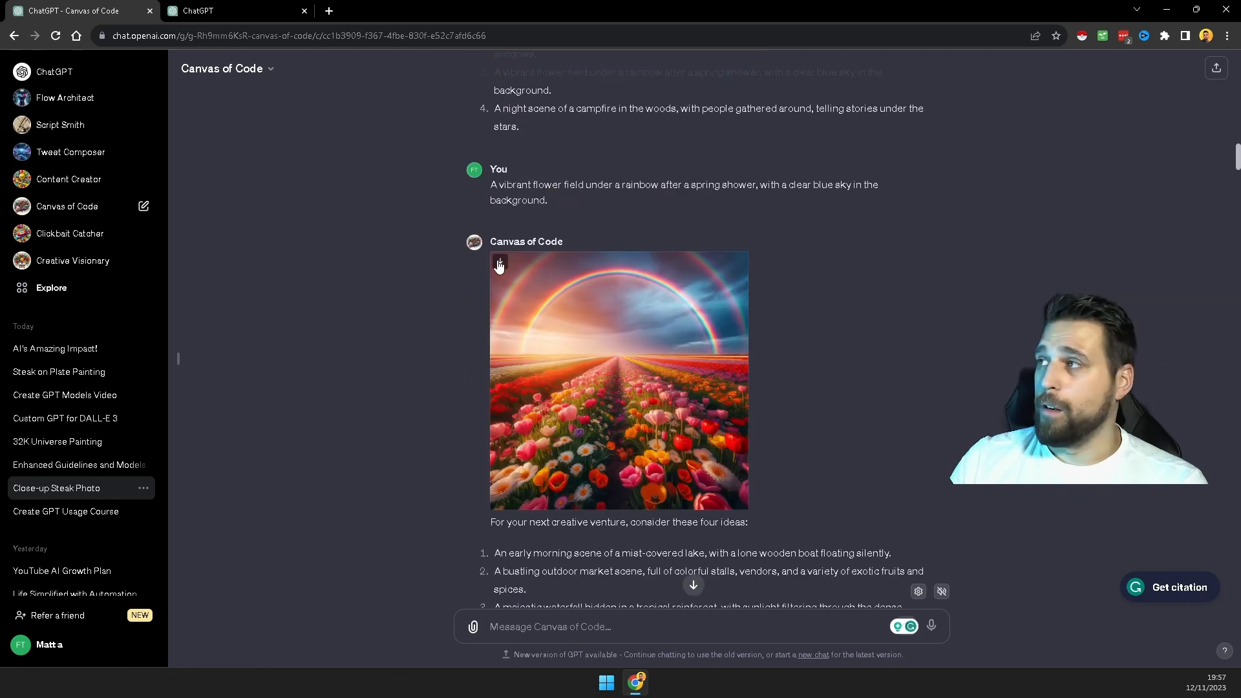
# - Look through the chat's further Canvas of Code images, viewing the mirrored sky-and-ground landscape at full size
pyautogui.scroll(-15, 782, 305)
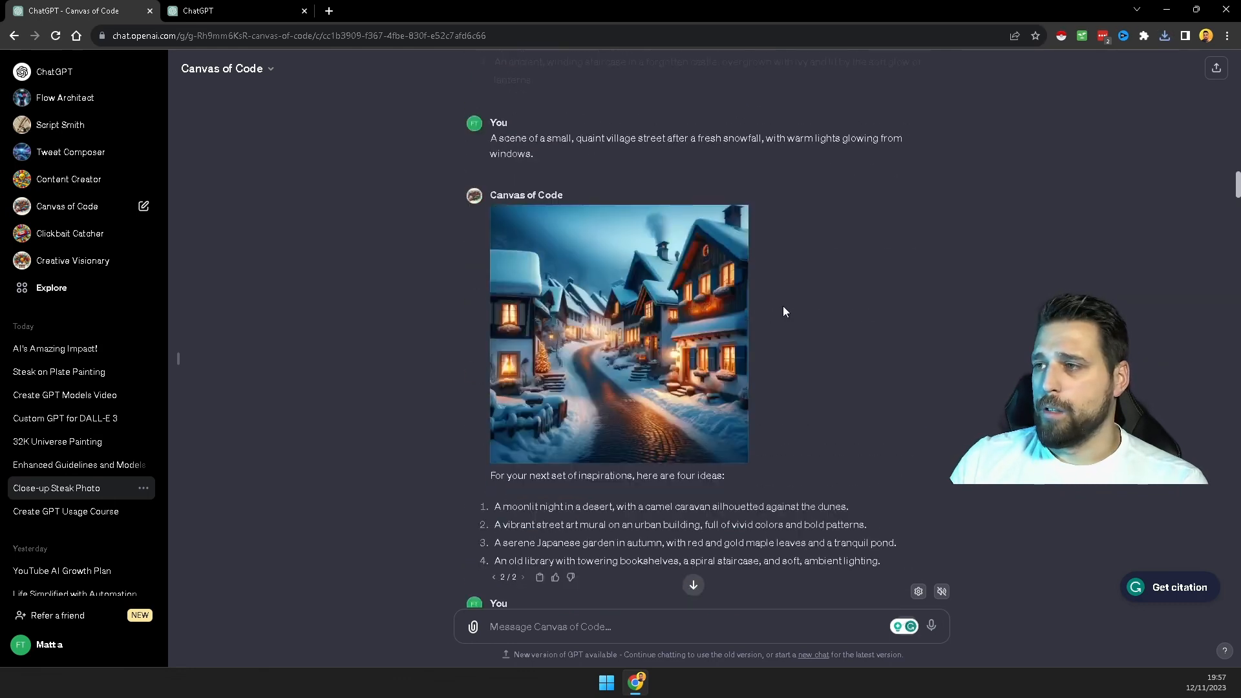
pyautogui.scroll(-20, 782, 310)
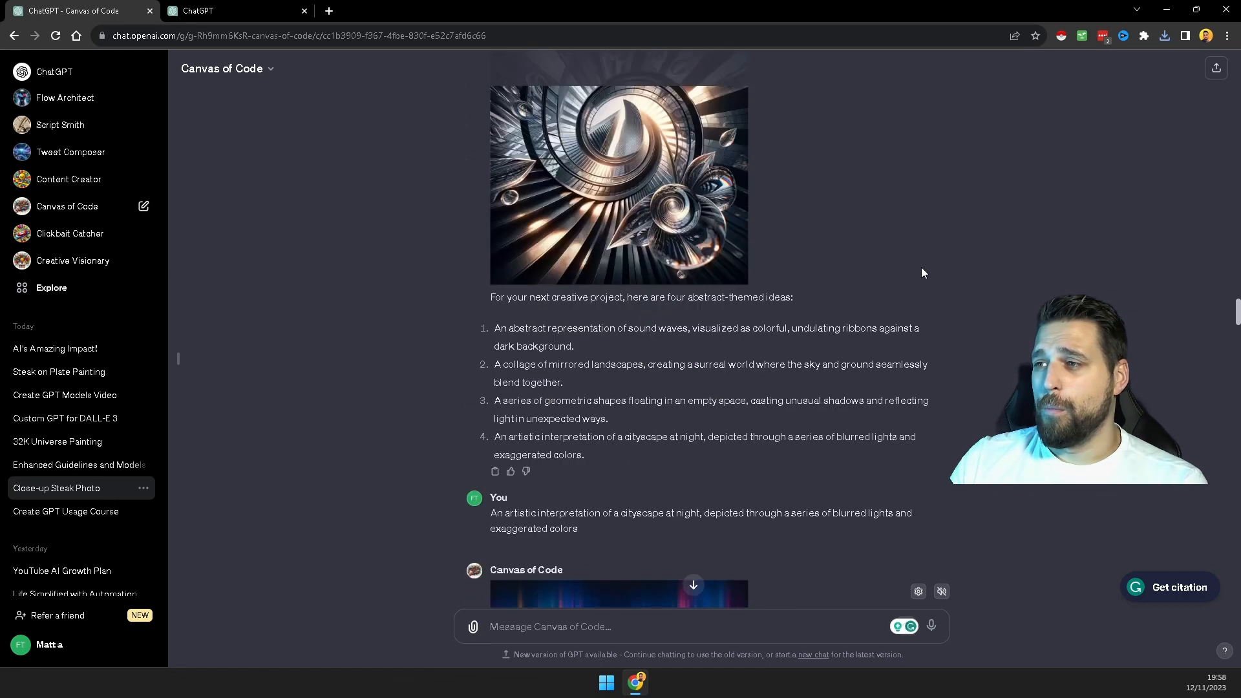
pyautogui.scroll(-11, 925, 267)
pyautogui.scroll(4, 925, 266)
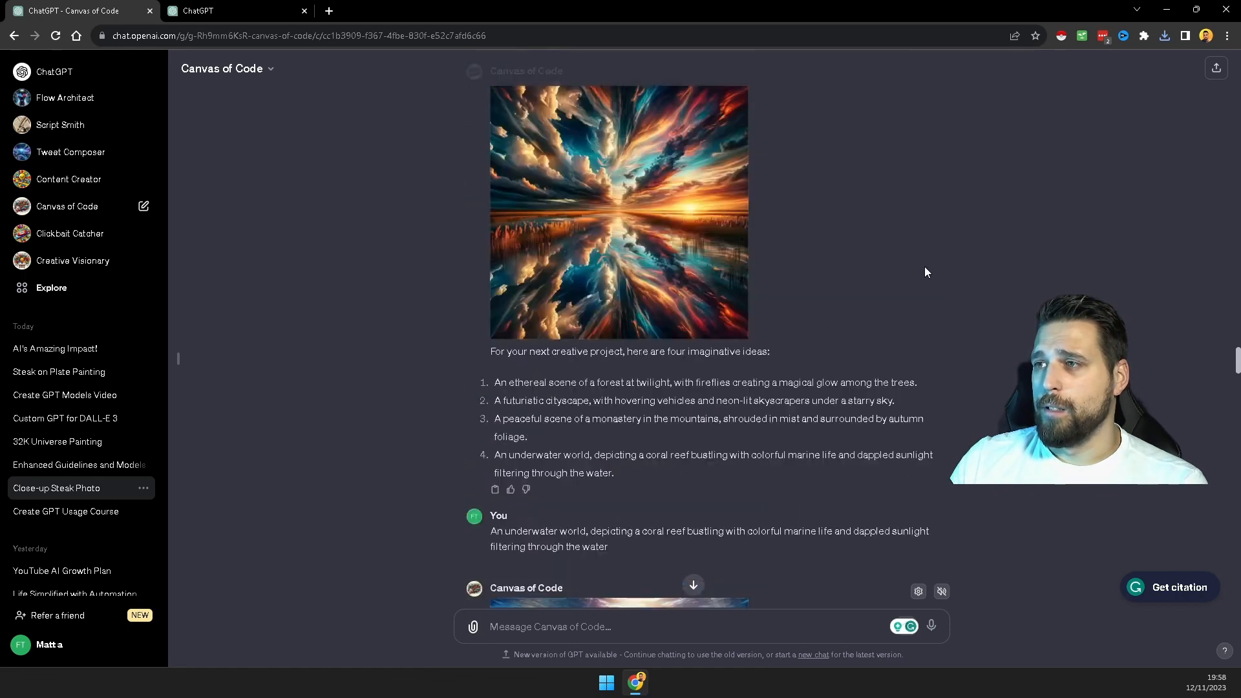
pyautogui.click(659, 349)
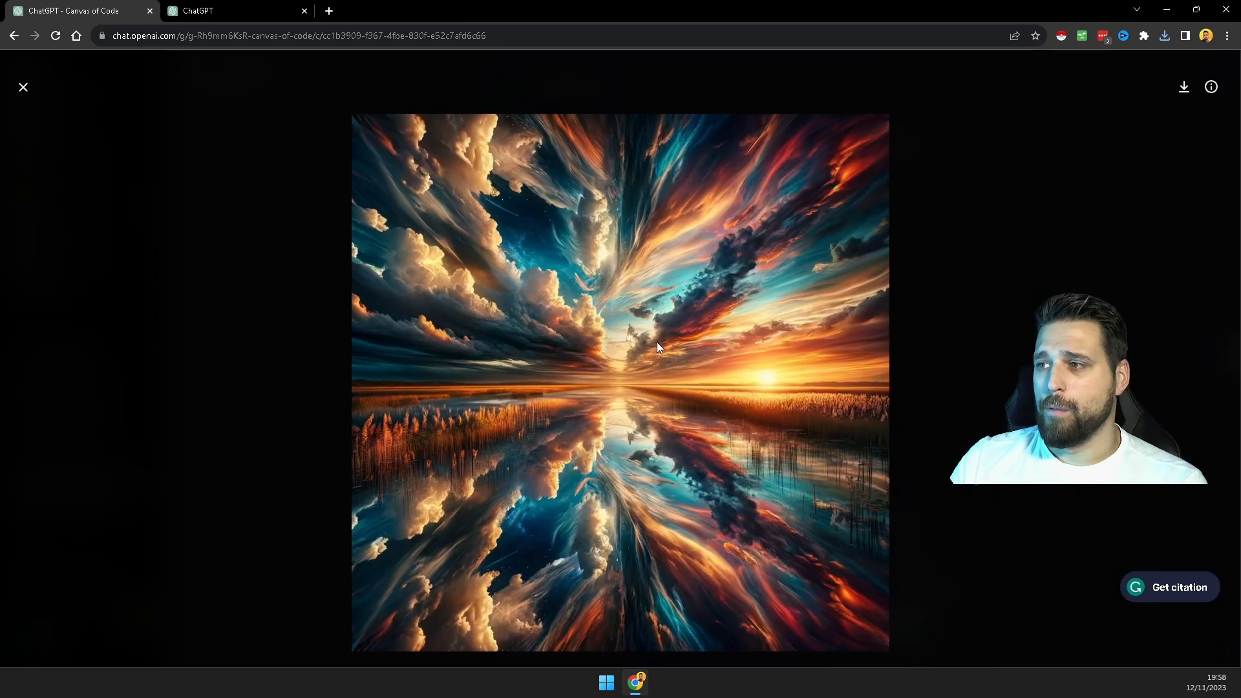
pyautogui.click(494, 386)
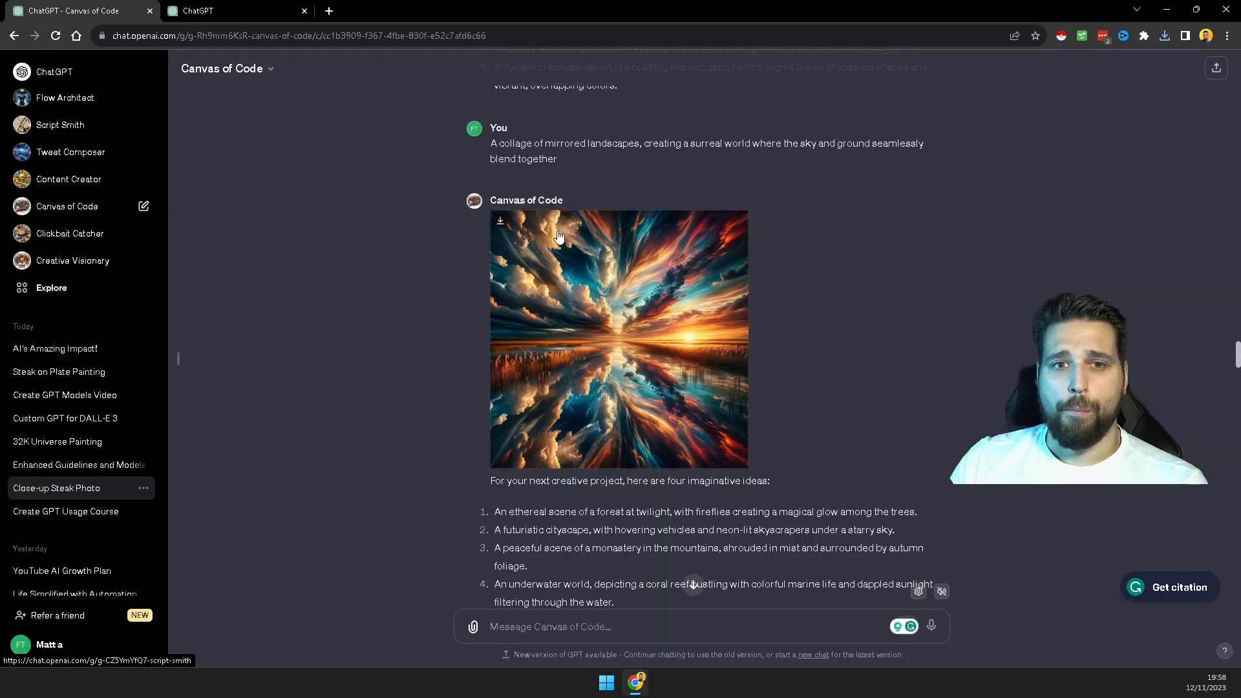
pyautogui.scroll(-2, 918, 333)
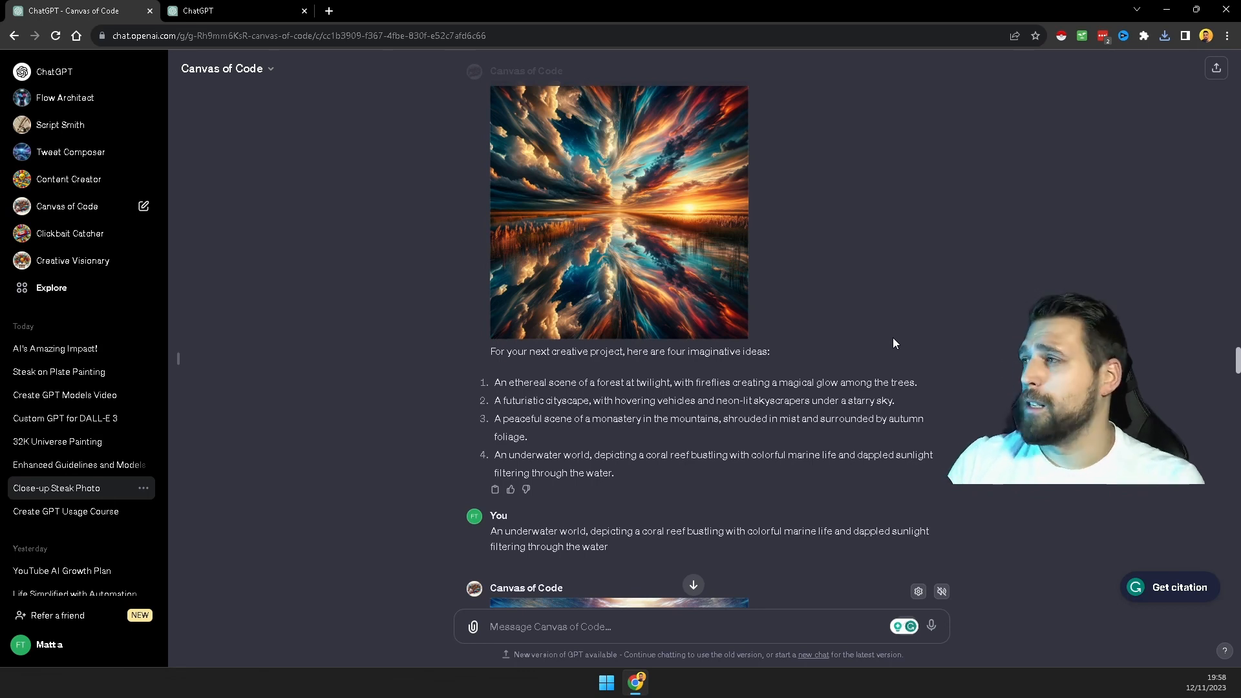
pyautogui.scroll(-7, 860, 275)
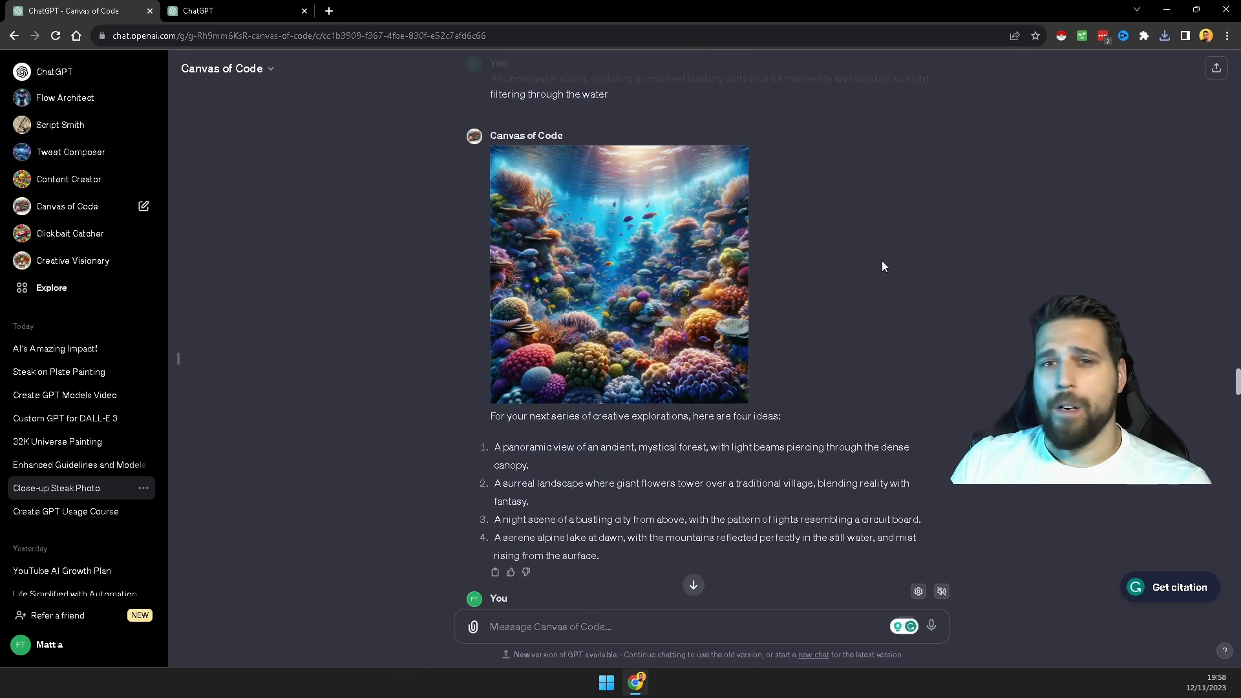
pyautogui.scroll(-13, 878, 259)
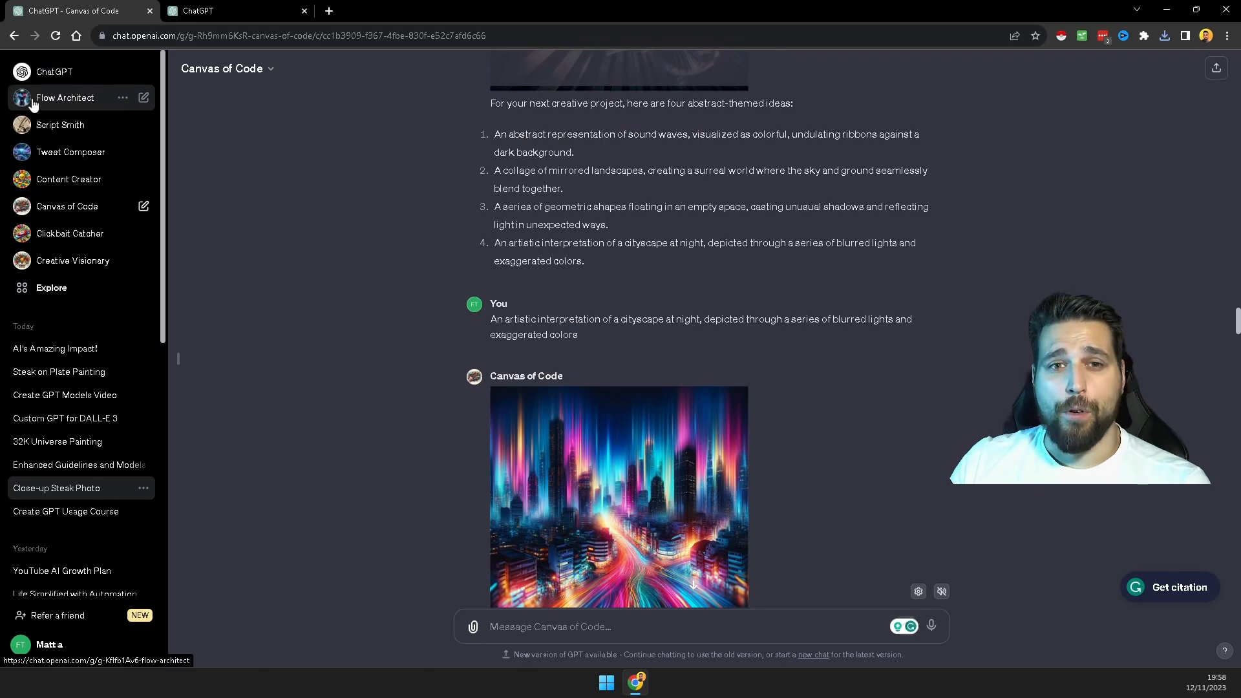
# - Open the Flow Architect GPT and send the prompt "create me a lead generation chatbot around fitness"
pyautogui.click(33, 101)
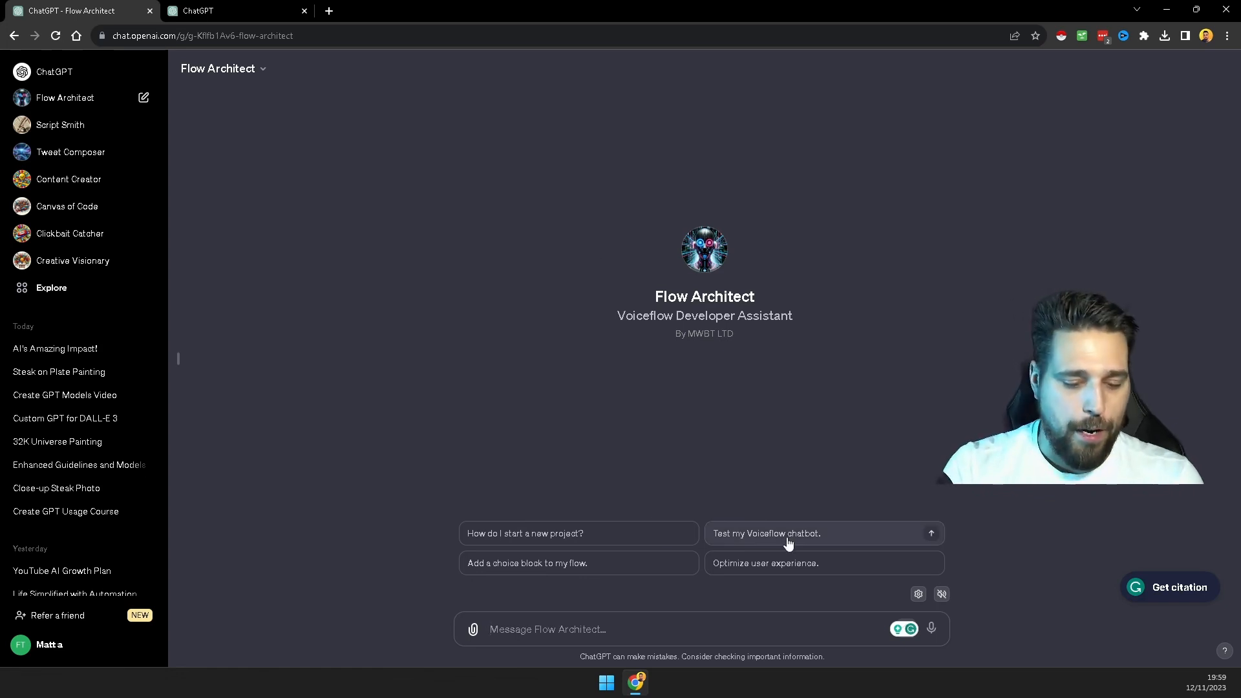
pyautogui.write('create me a lead gene')
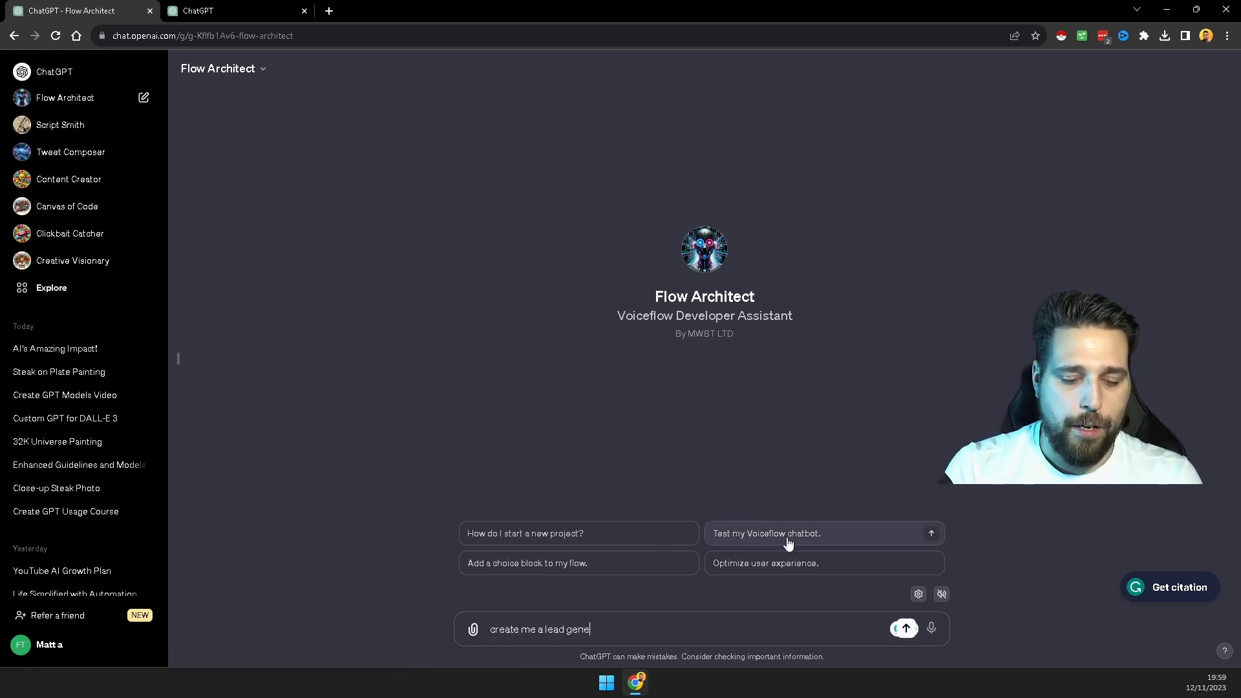
pyautogui.write('ration chatbot arou')
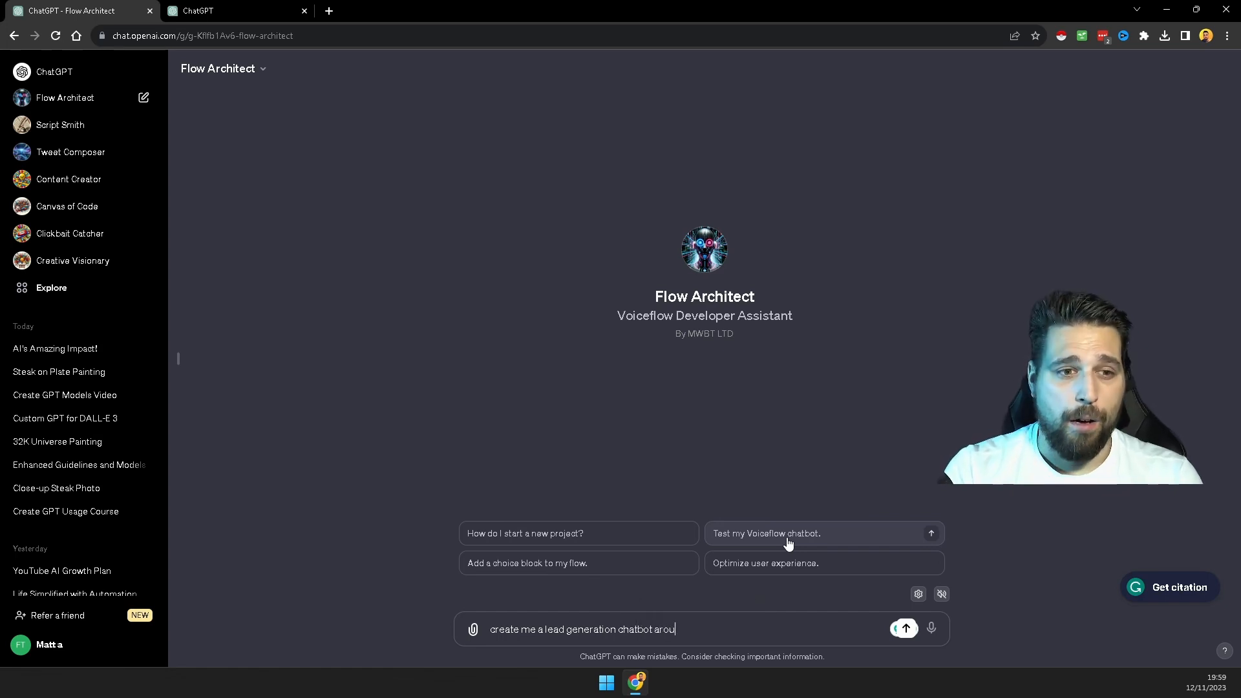
pyautogui.write('nd fitnes')
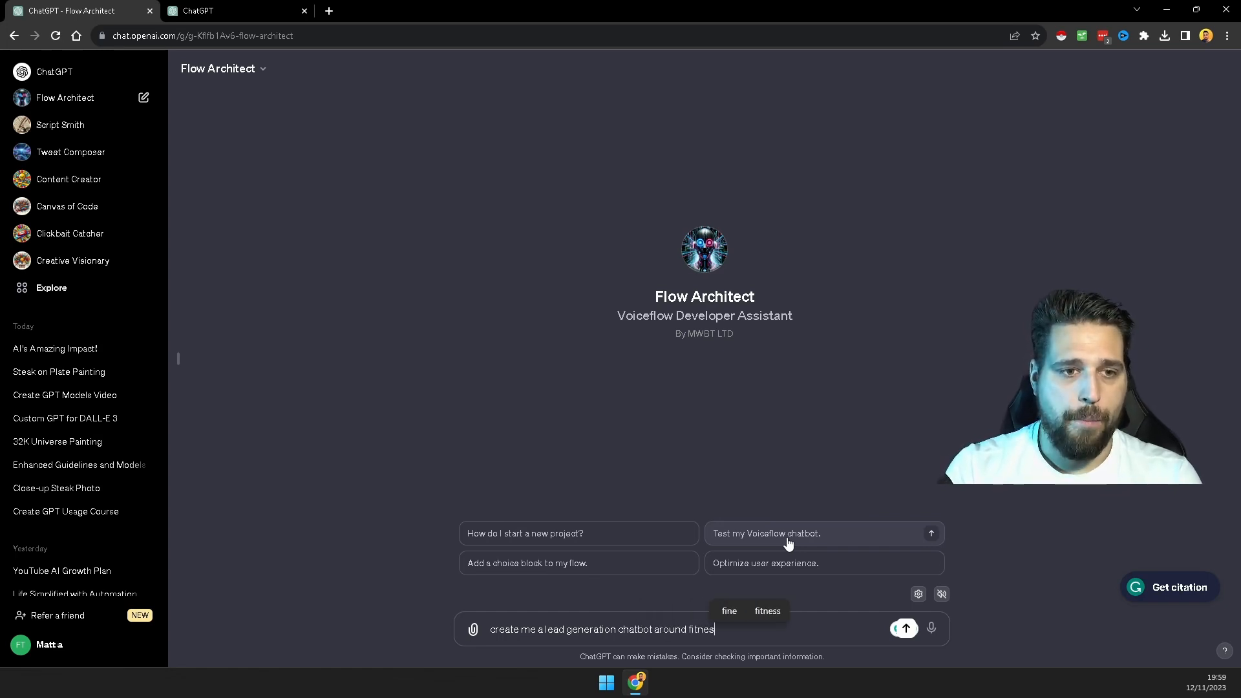
pyautogui.write('s')
pyautogui.press('Return')
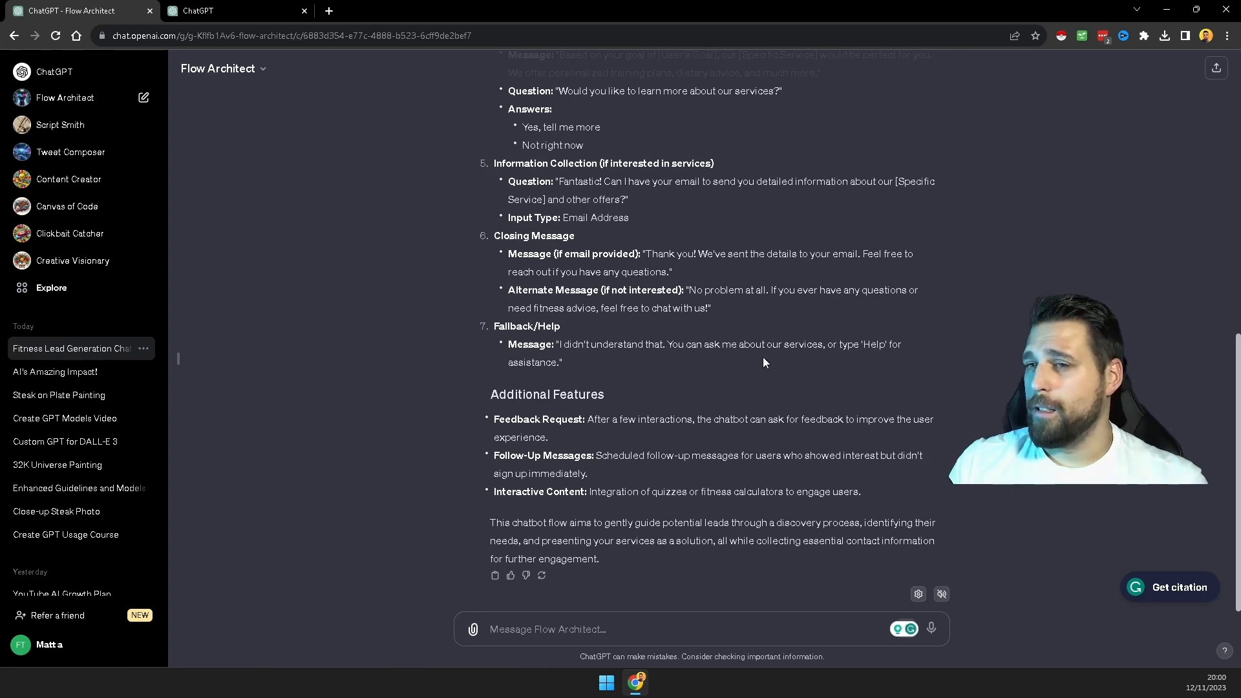
# - Examine Flow Architect's chatbot flow structure, from the welcome message and goal identification question to the closing message
pyautogui.scroll(15, 764, 361)
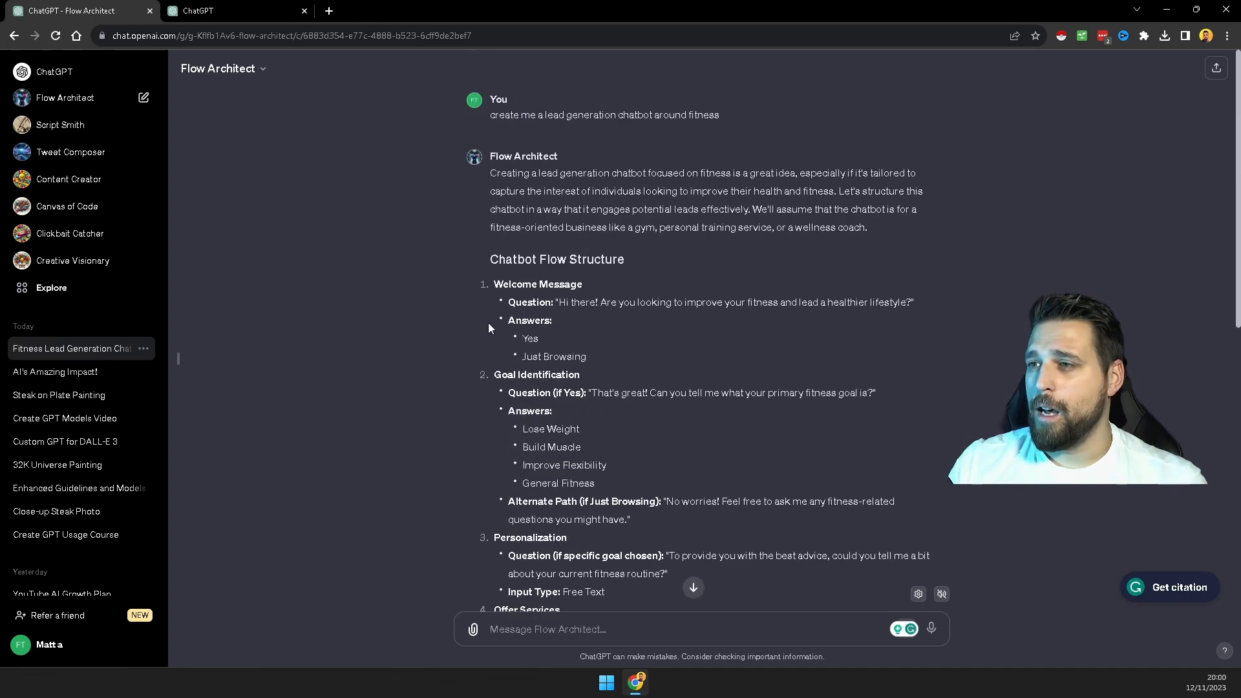
pyautogui.scroll(-2, 607, 330)
pyautogui.scroll(2, 564, 321)
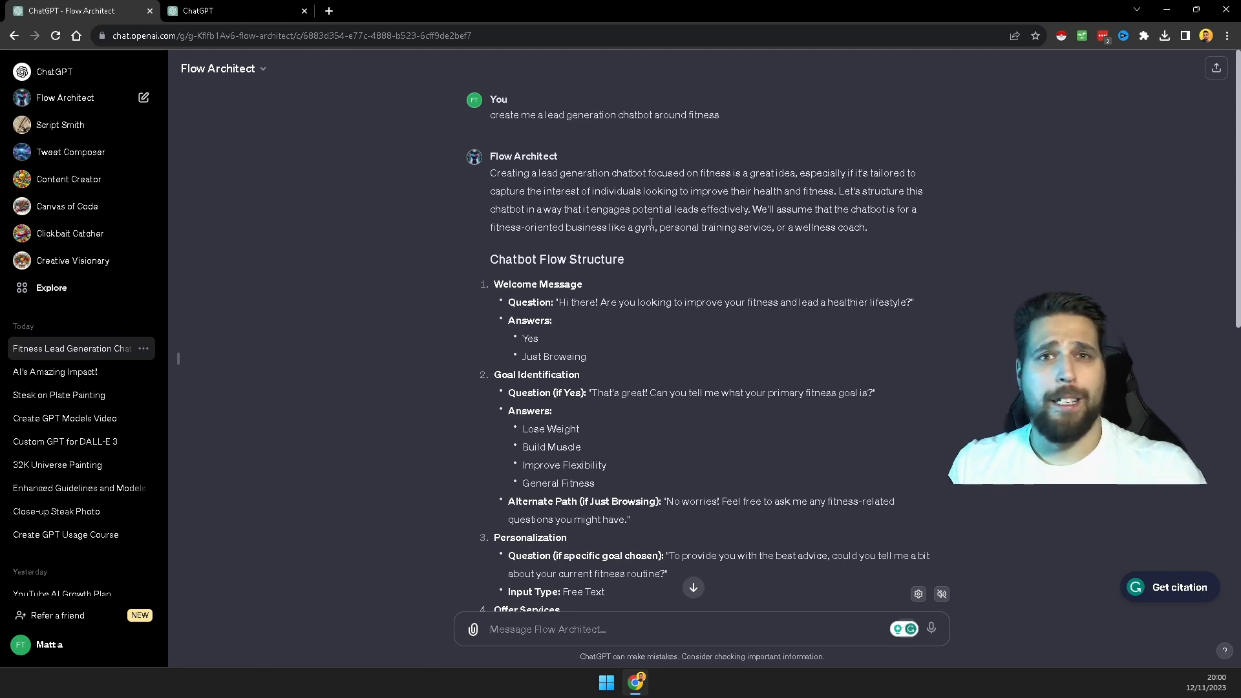
pyautogui.scroll(-2, 626, 256)
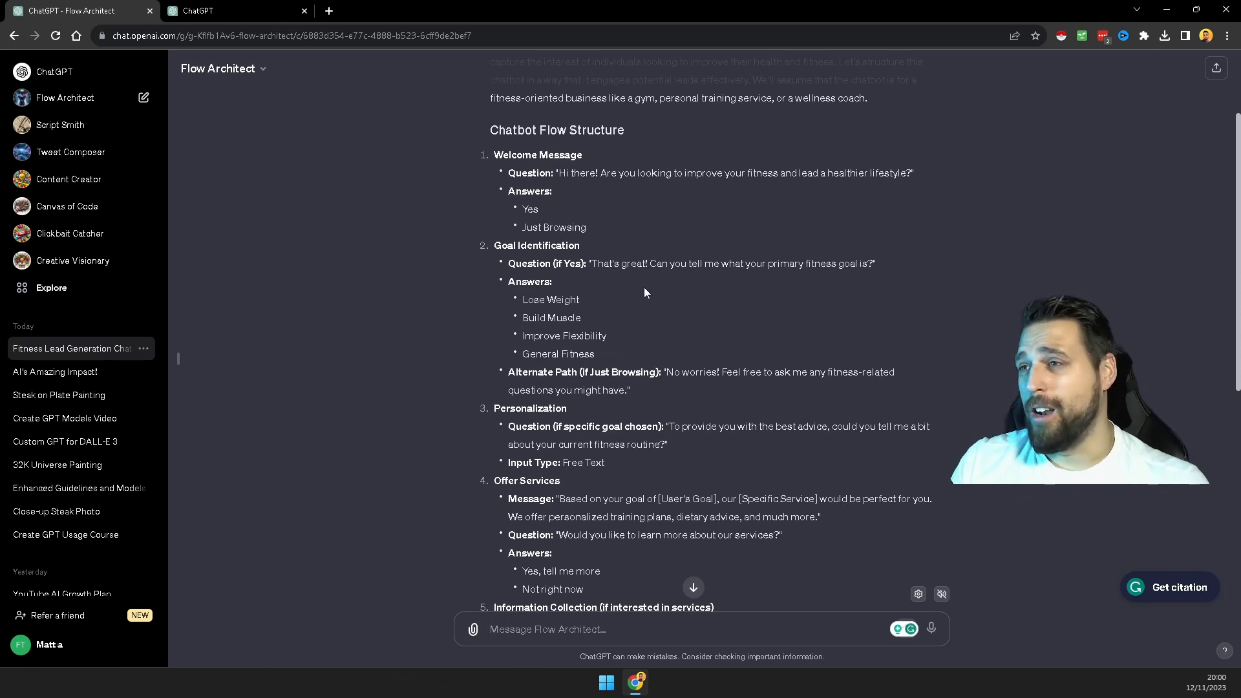
pyautogui.moveTo(602, 262); pyautogui.dragTo(906, 266)
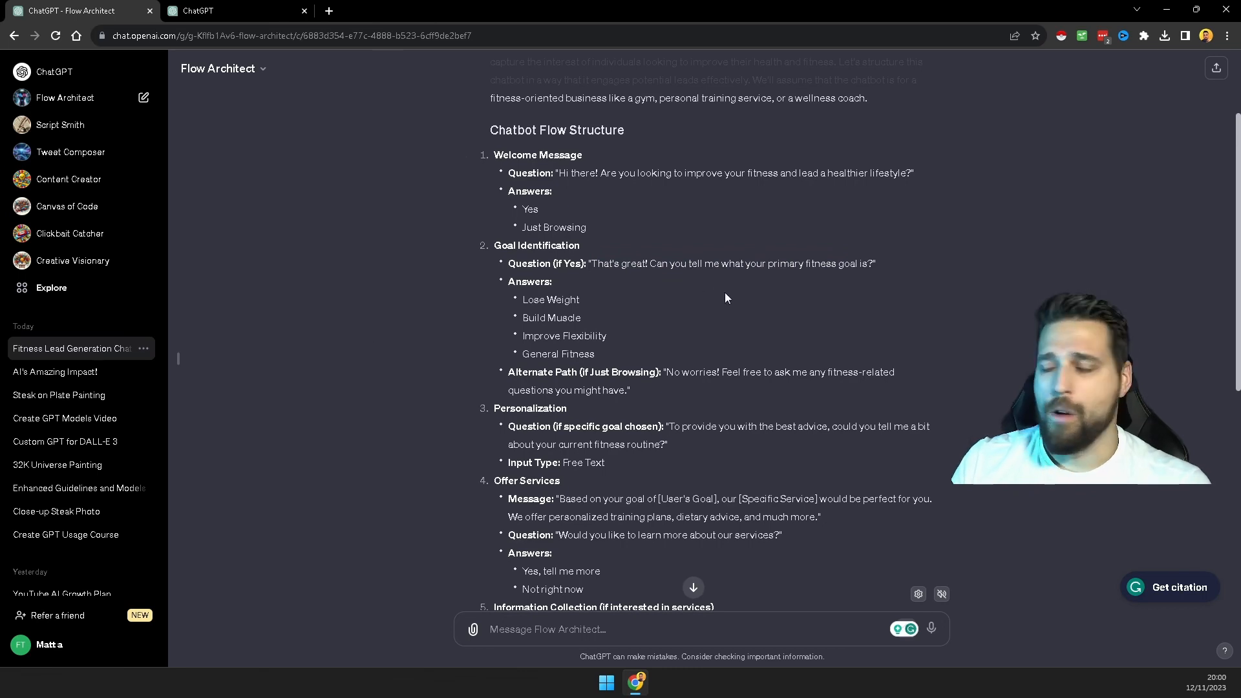
pyautogui.scroll(-4, 724, 292)
pyautogui.scroll(4, 704, 538)
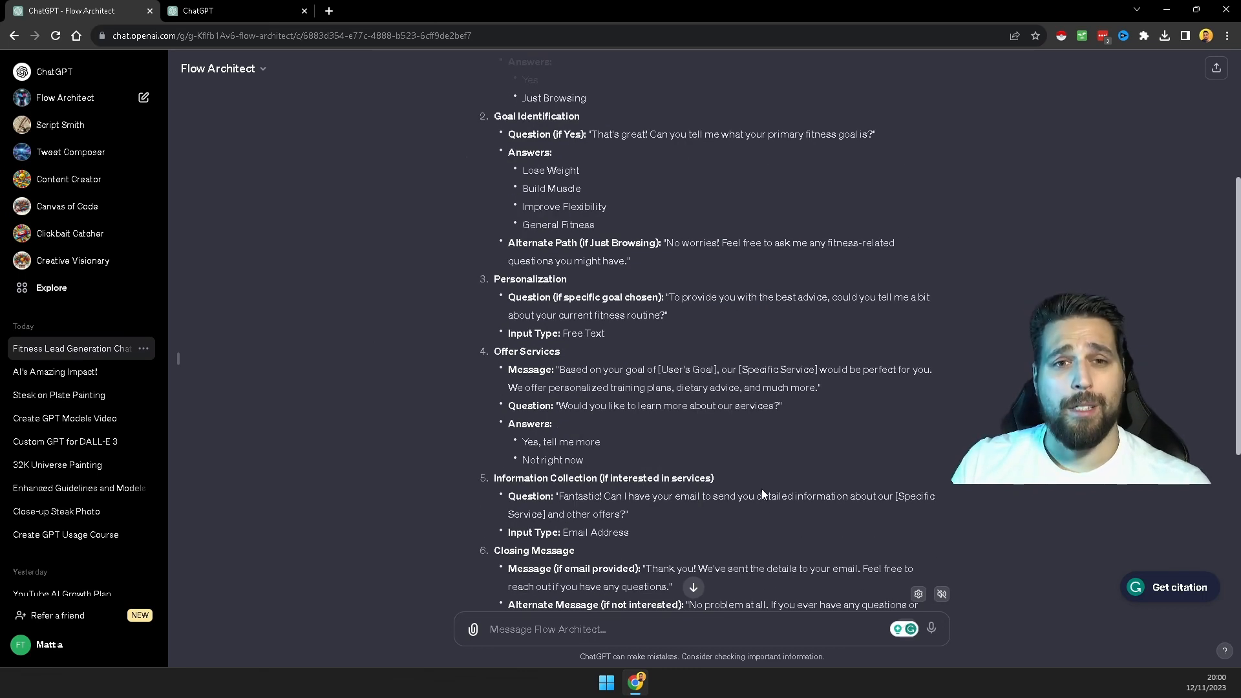